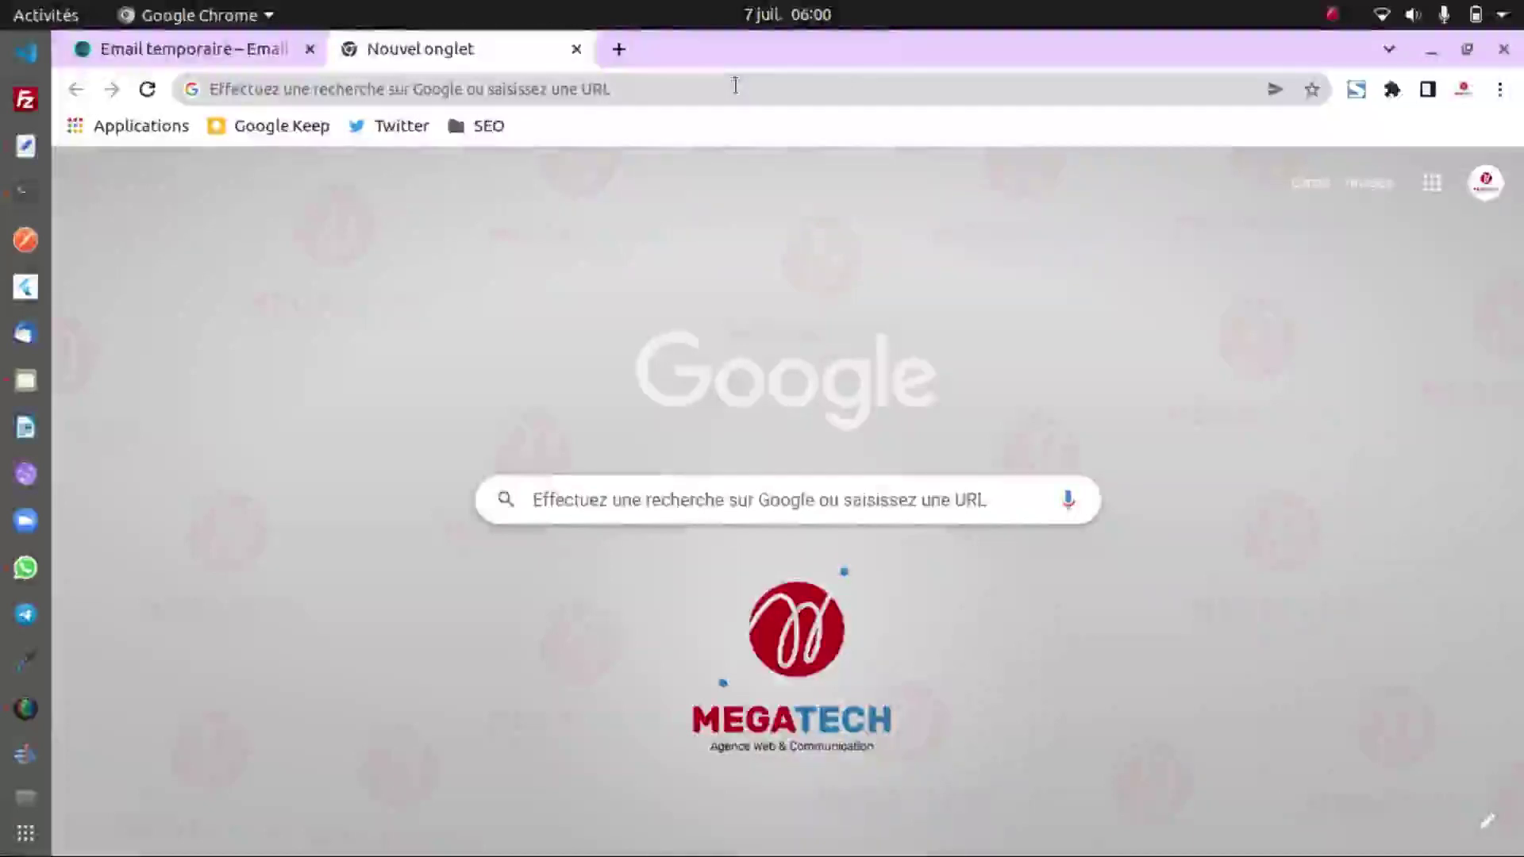
Open the wordpress.com website.
left_click(389, 90)
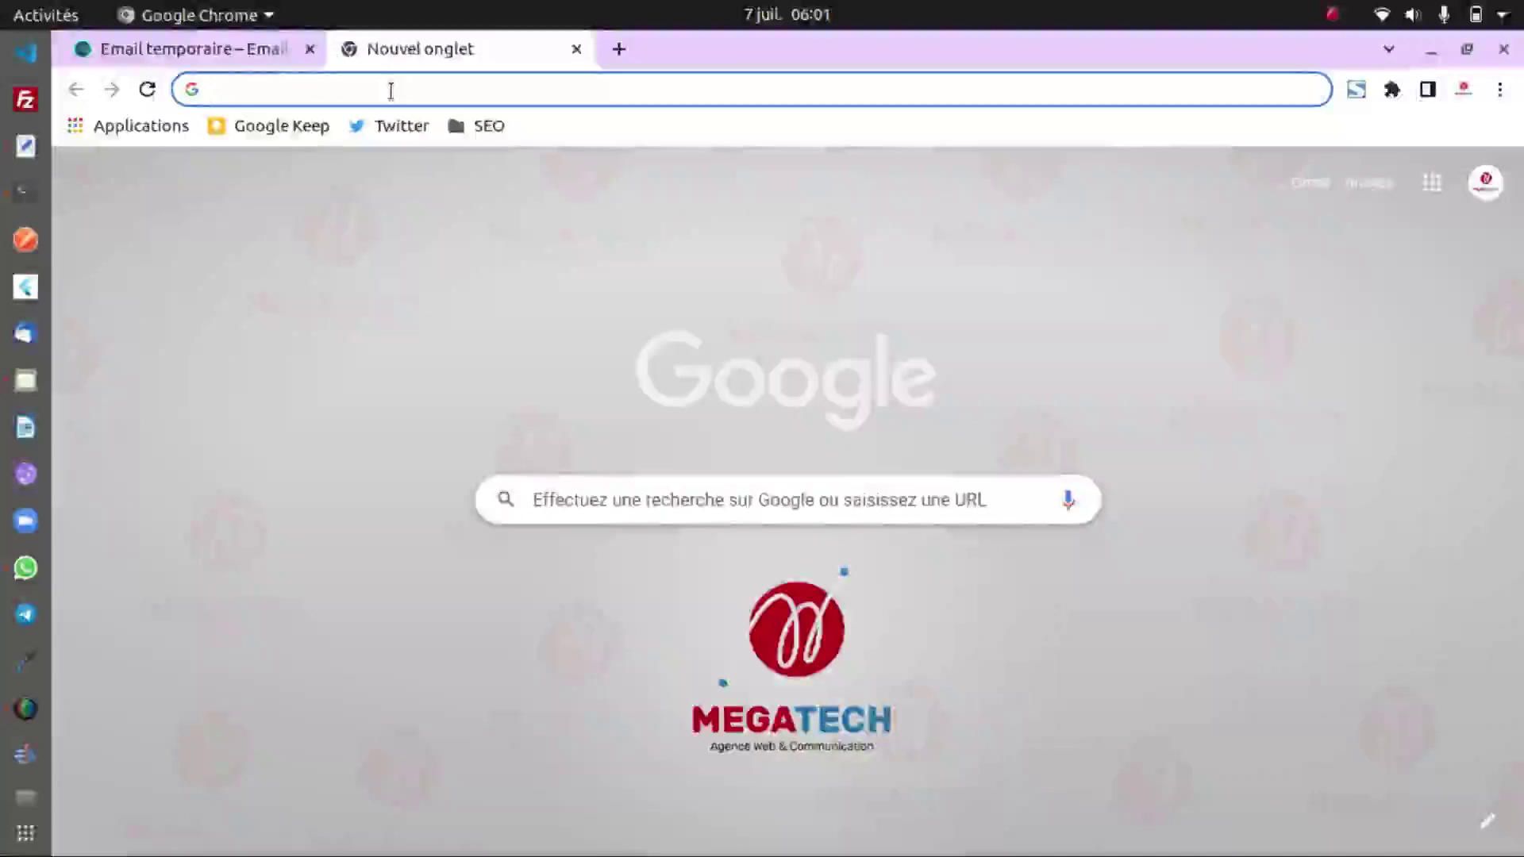
type("w")
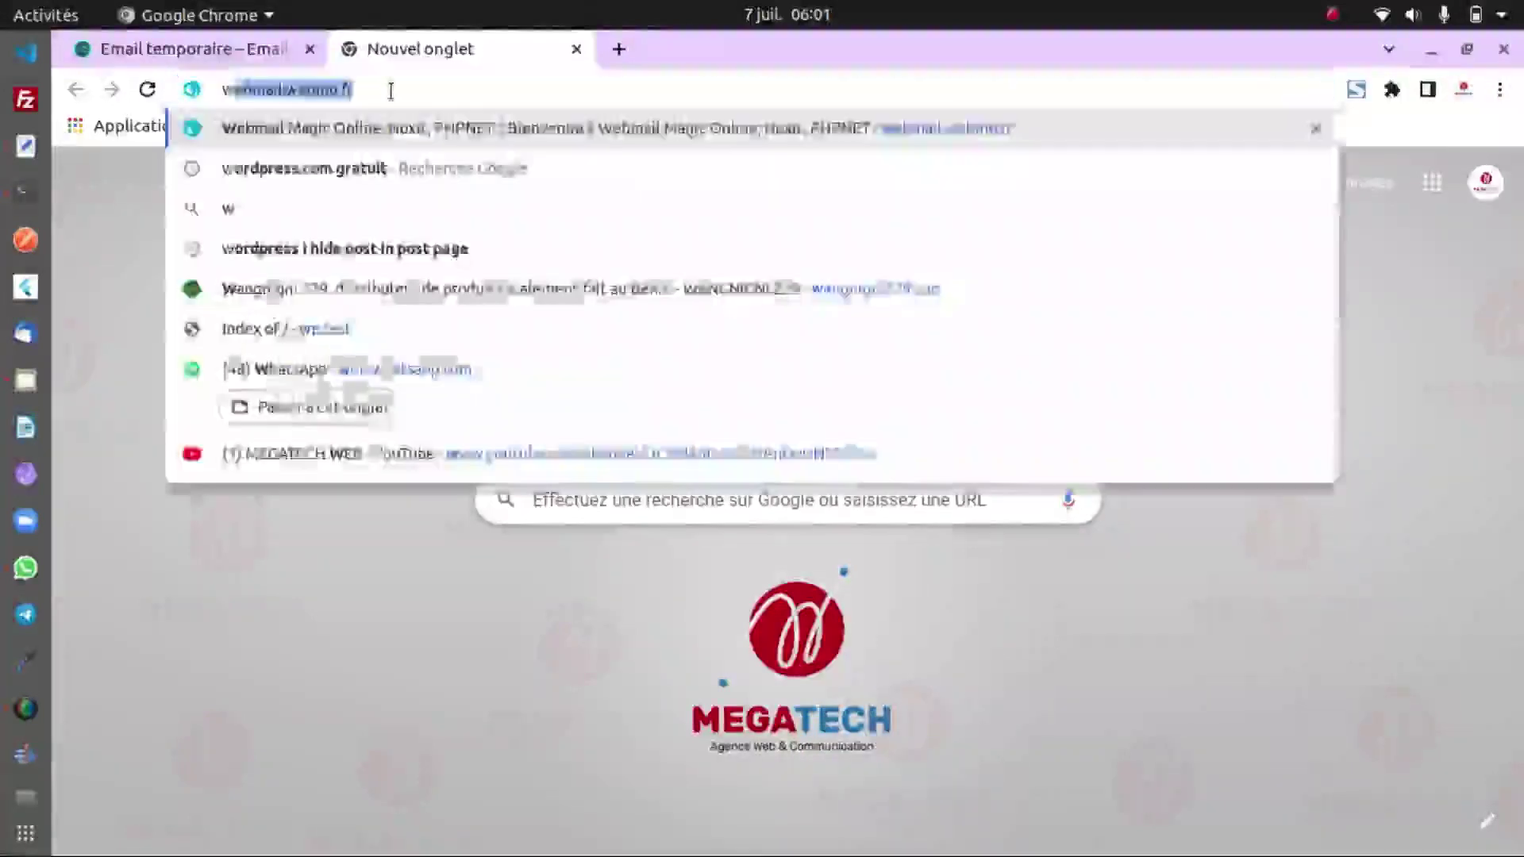
type("ordpress")
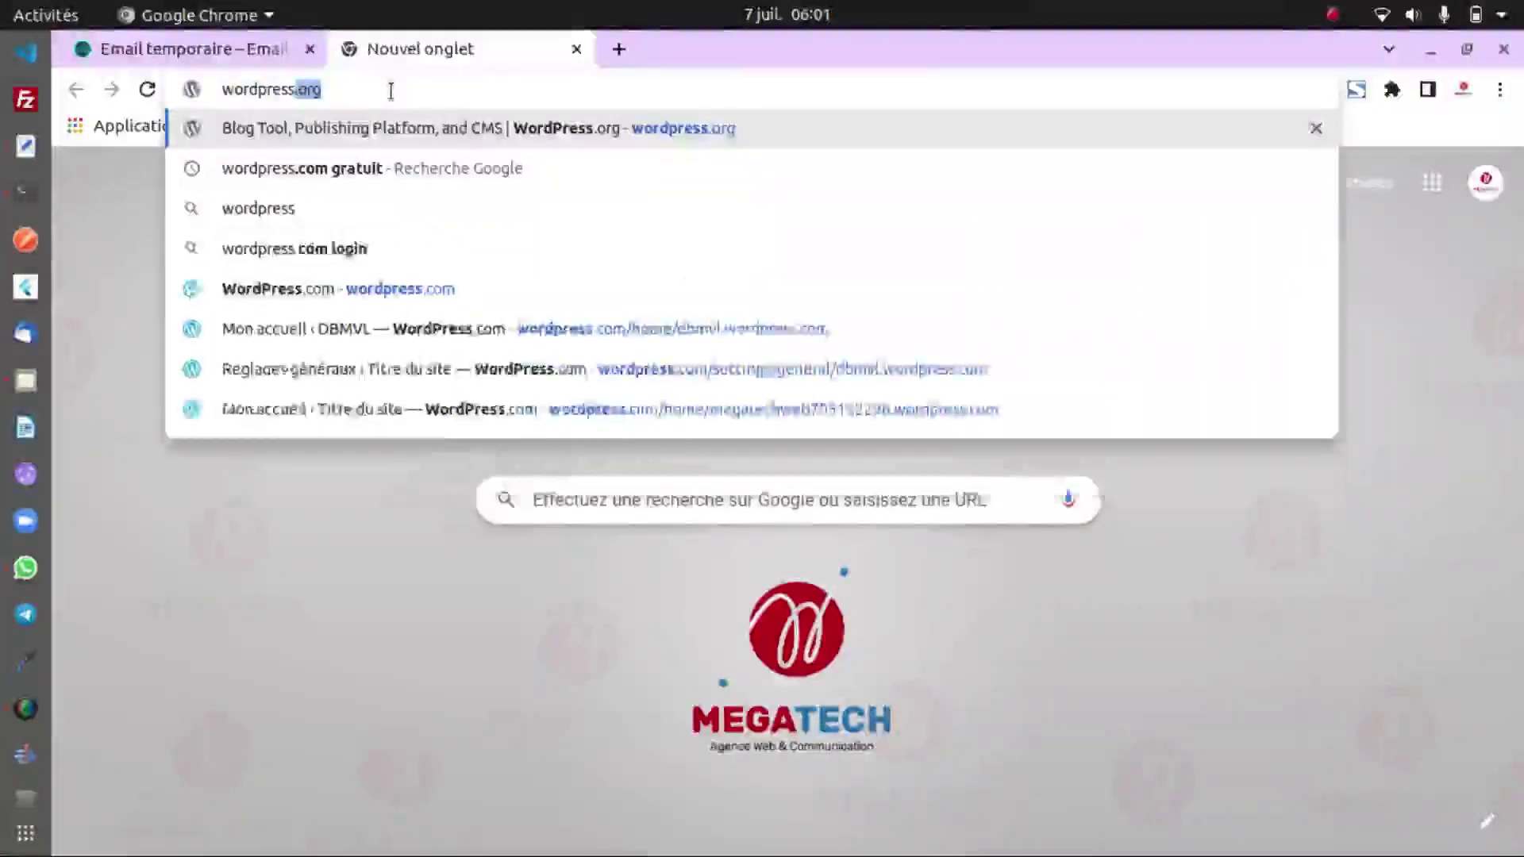
type(".com")
key("Return")
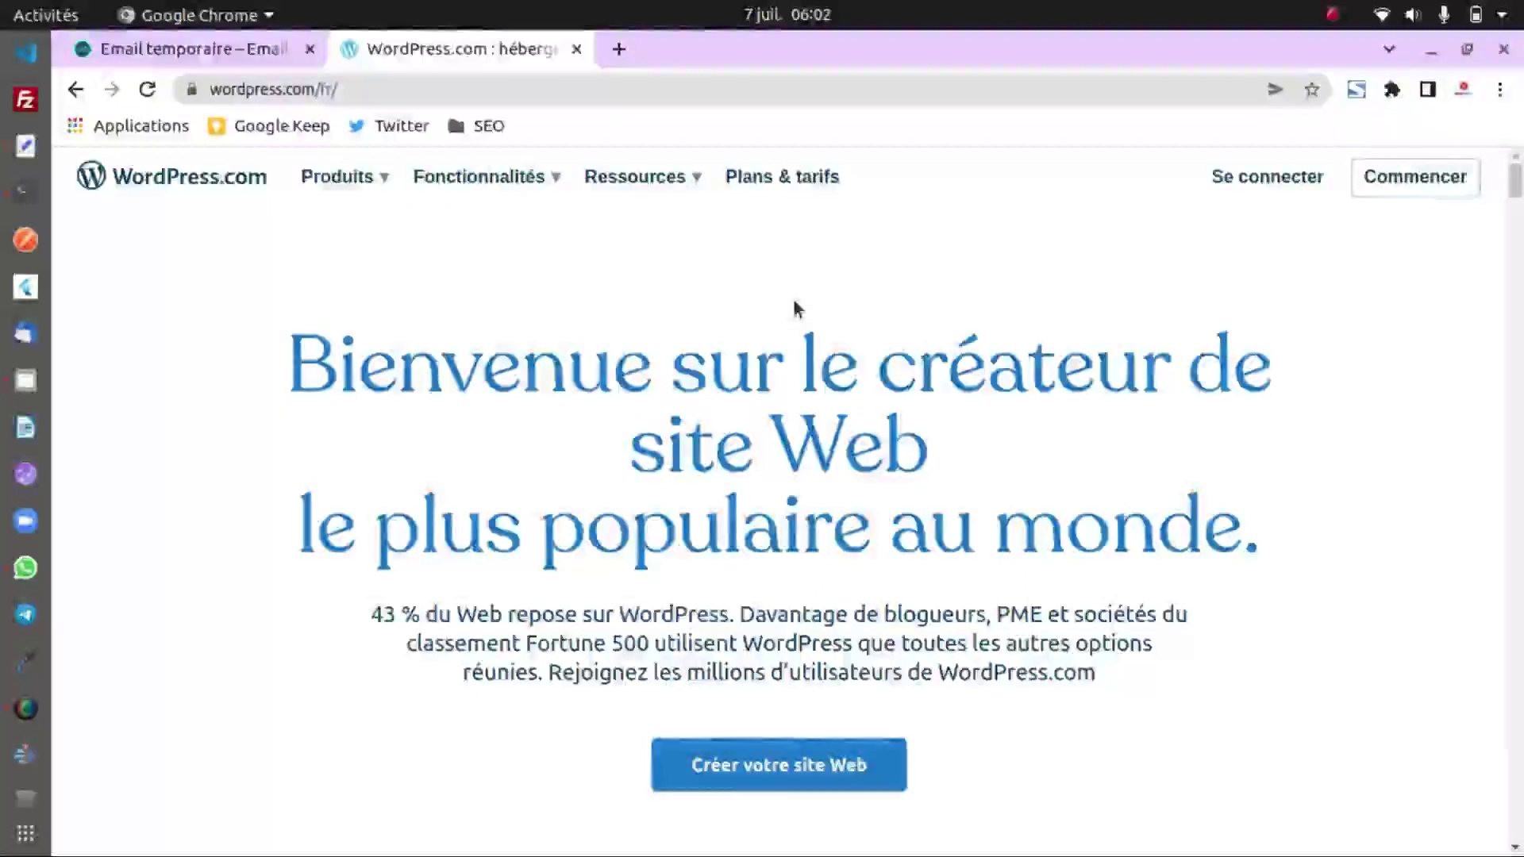
Look through the WordPress.com home page and start creating a website to reach the account sign-up form.
scroll(799, 318, "down", 20)
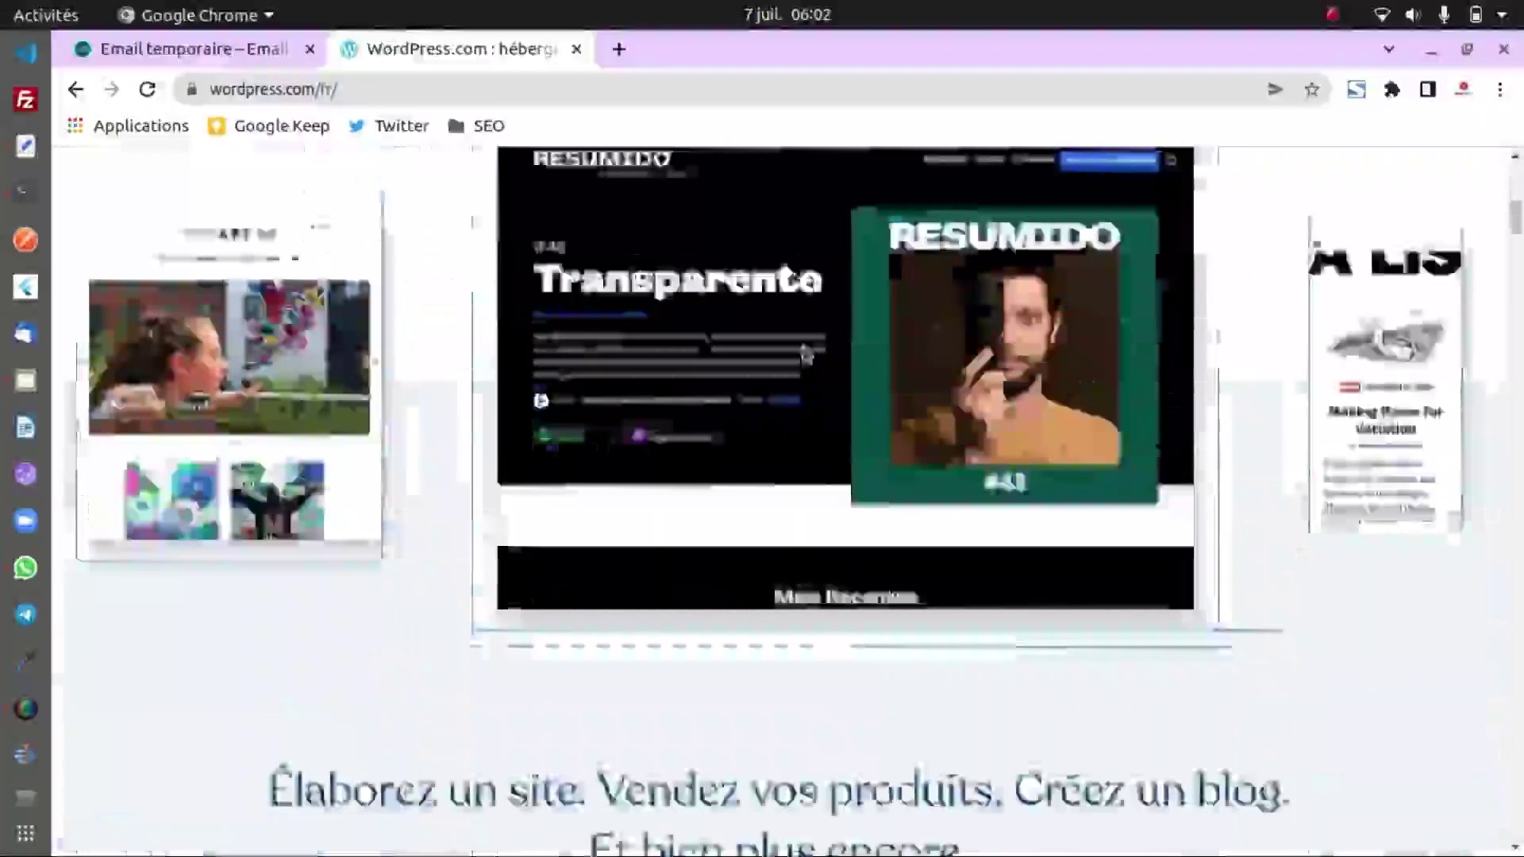
scroll(805, 355, "down", 10)
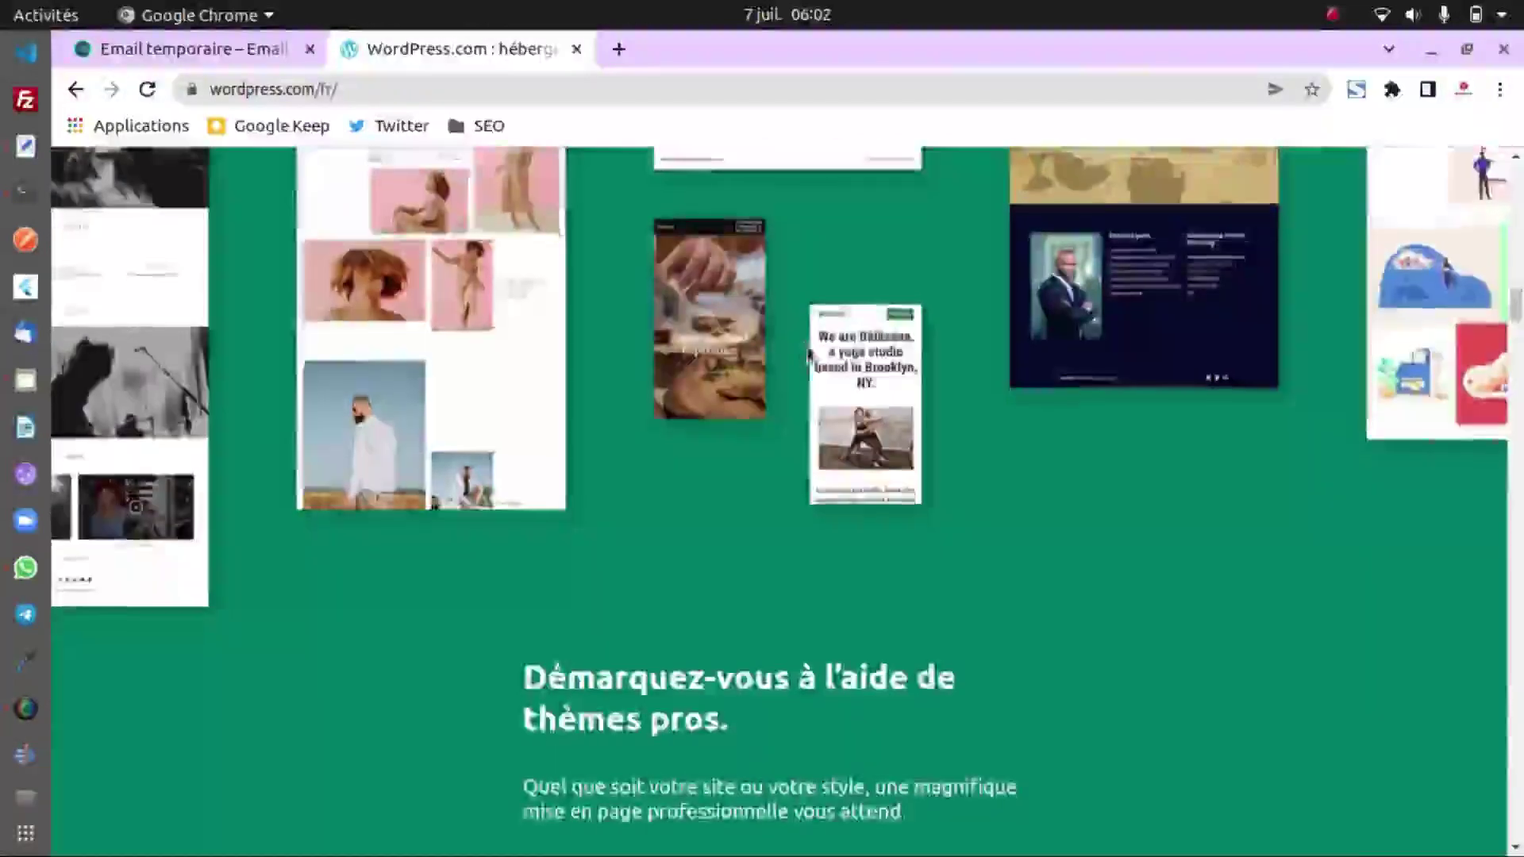
scroll(1224, 499, "down", 10)
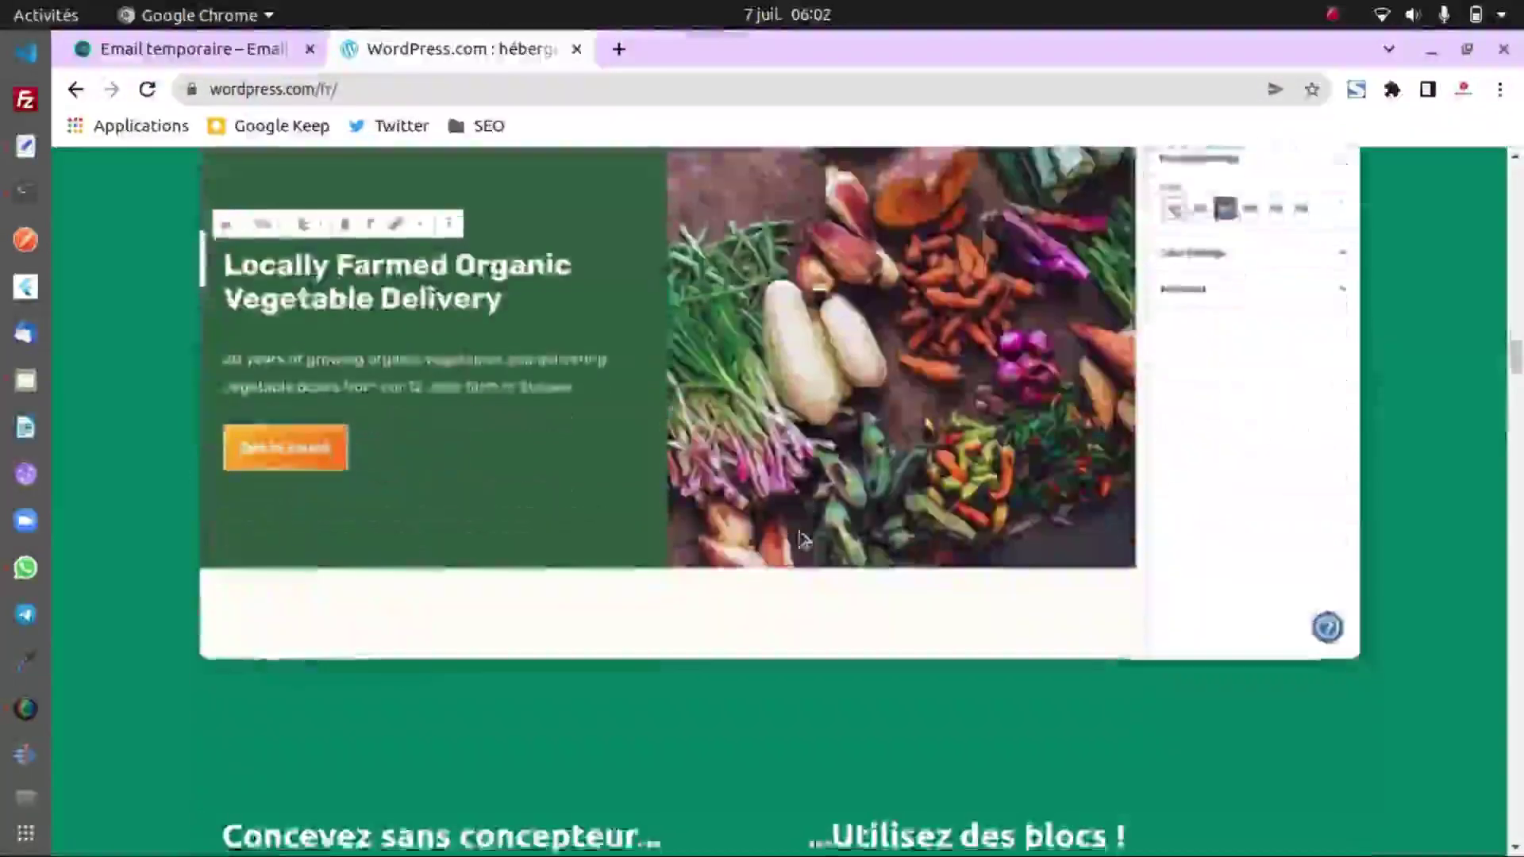
left_click_drag(1514, 366, 1511, 163)
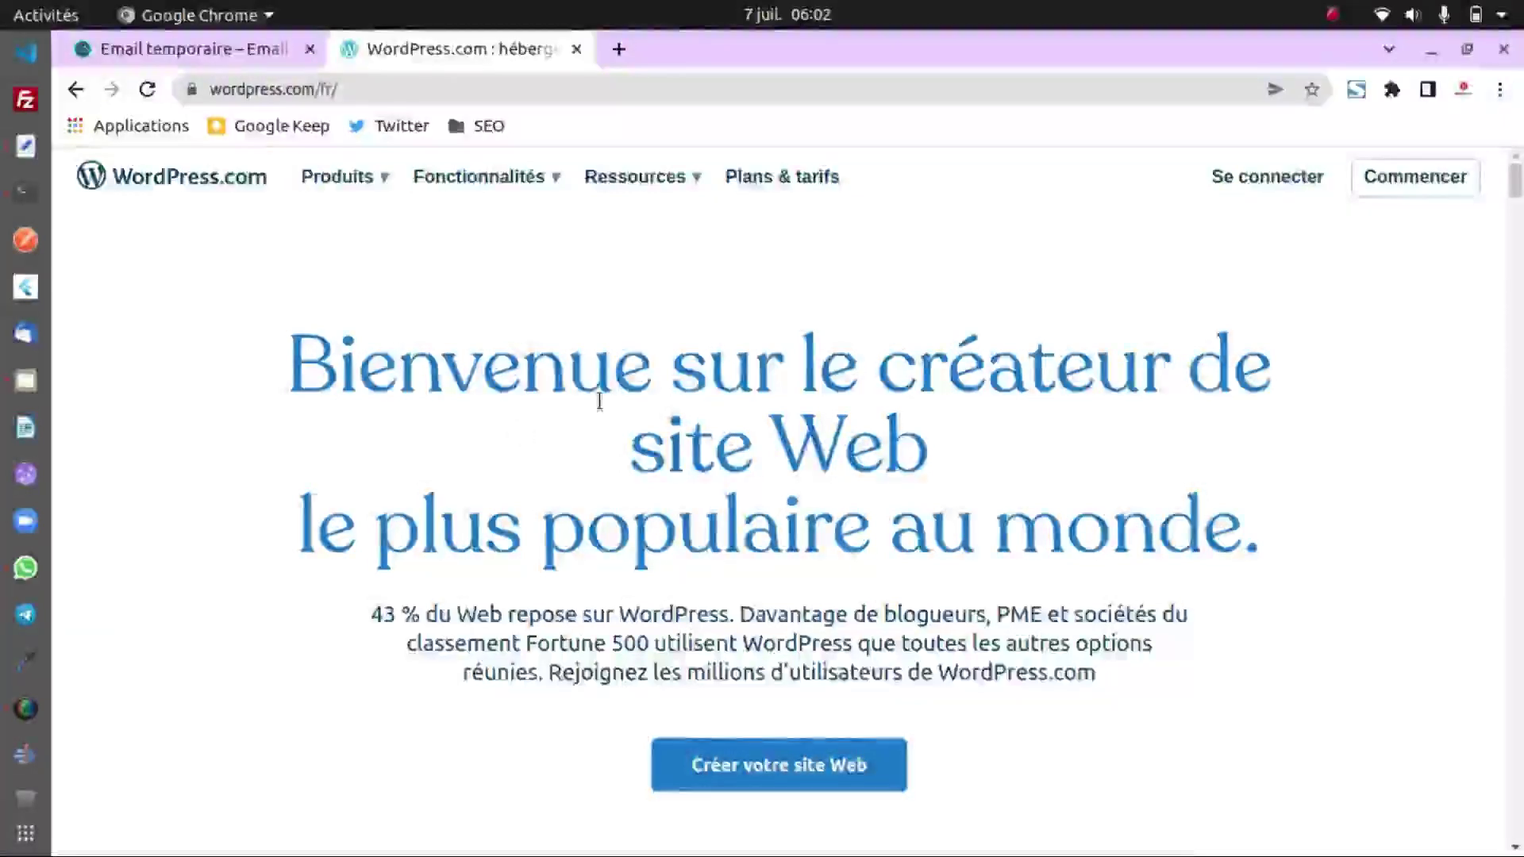
scroll(587, 492, "down", 3)
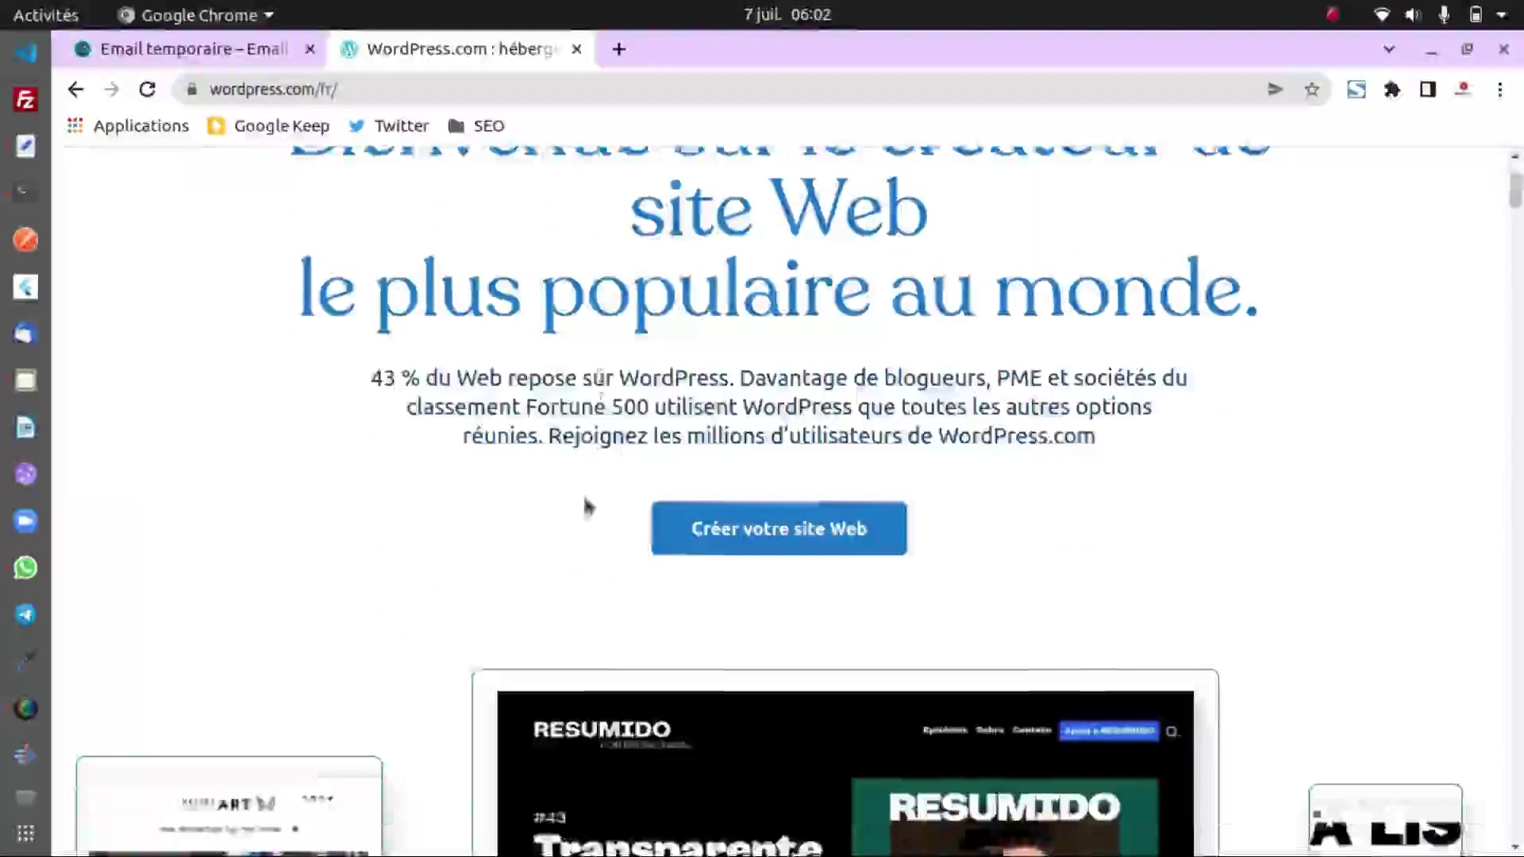
left_click(762, 537)
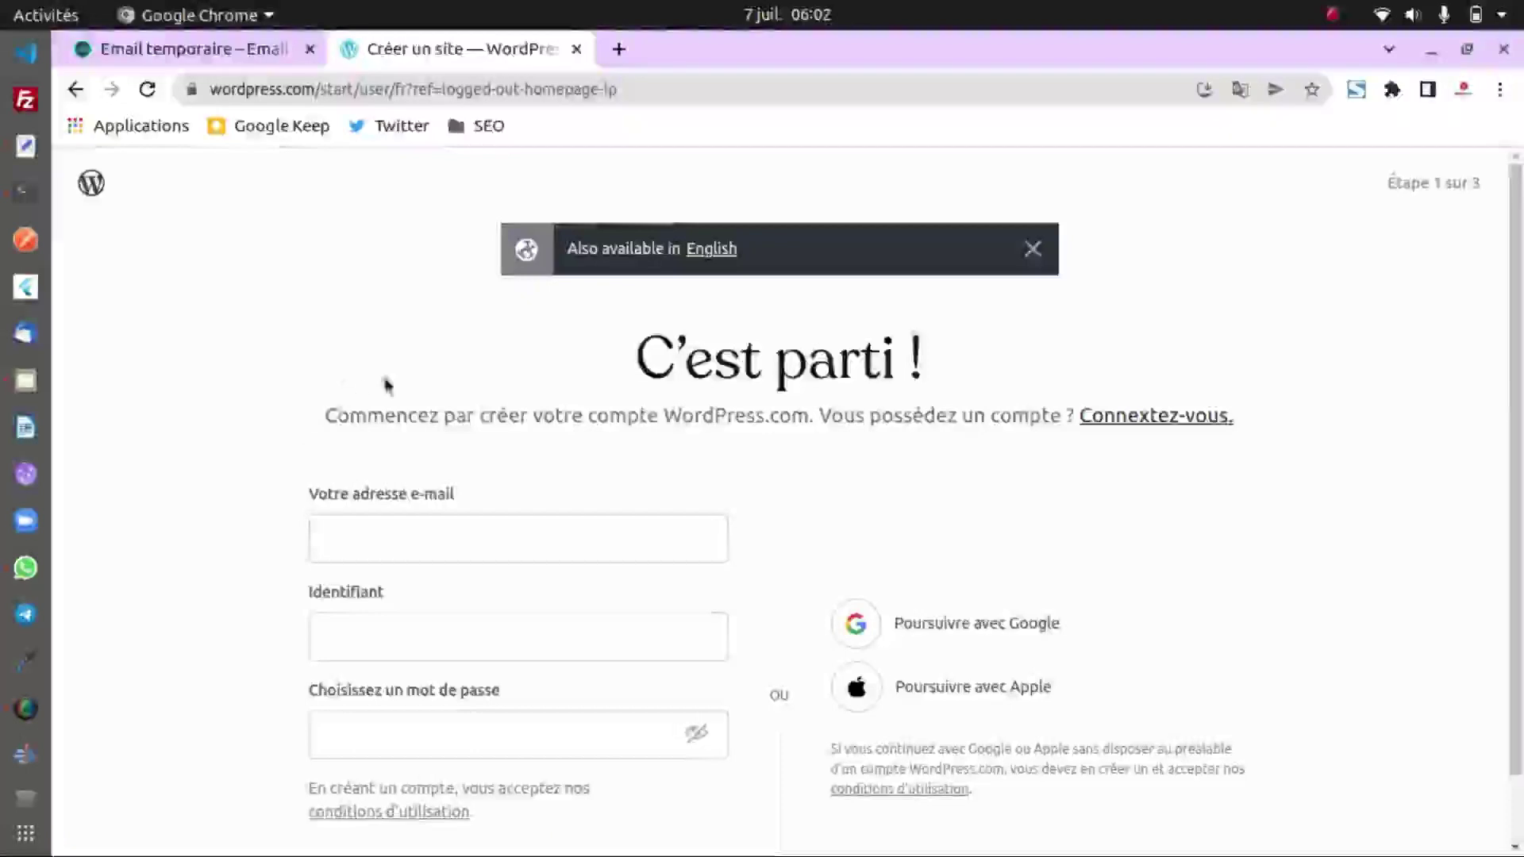
Copy the temporary e-mail address from Temp Mail and paste it into the sign-up form's e-mail field.
scroll(384, 384, "down", 1)
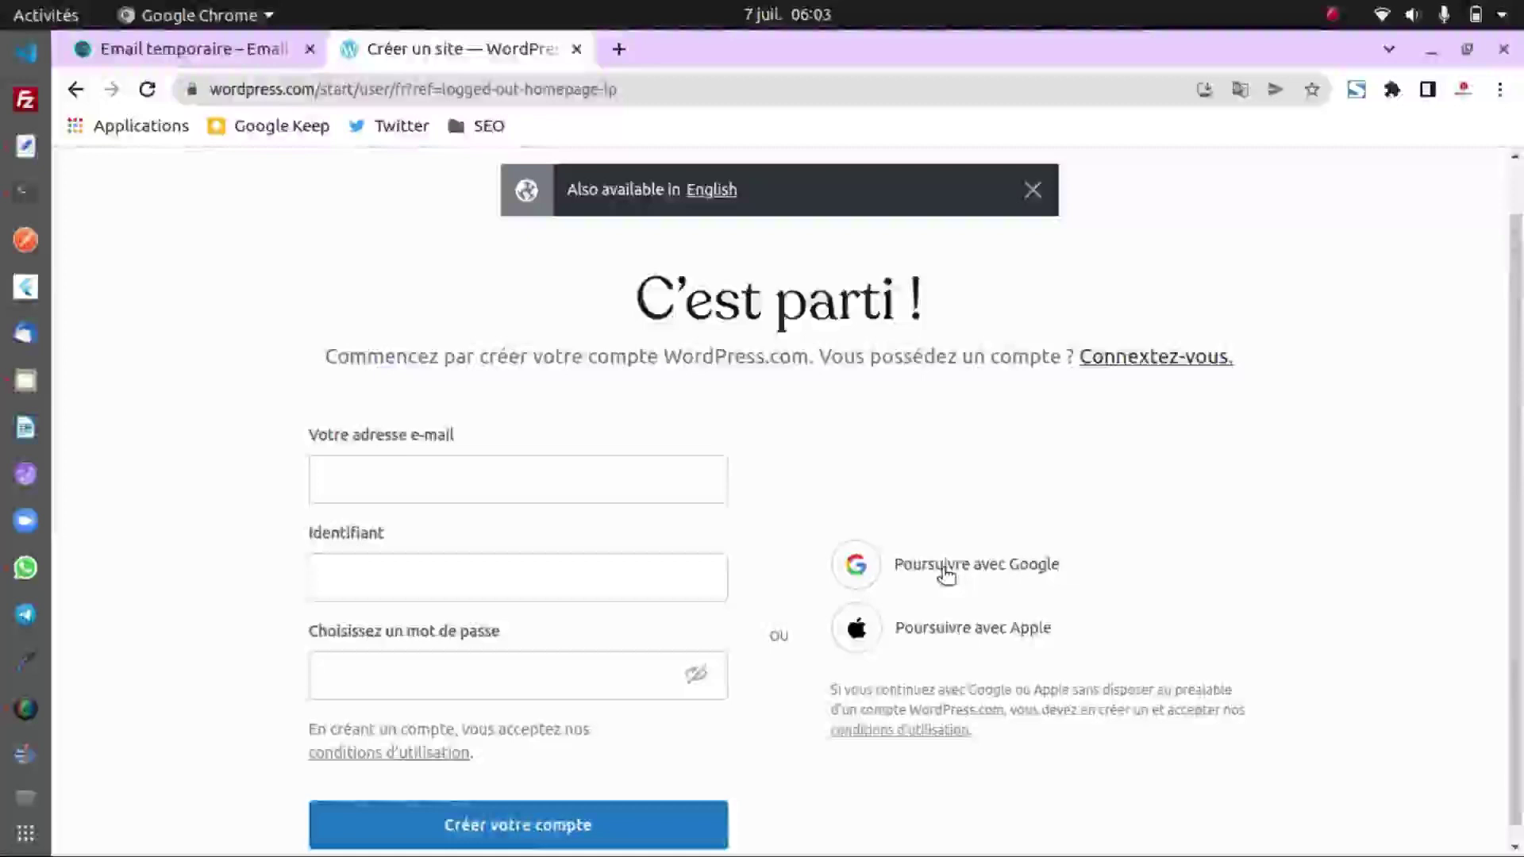
scroll(898, 591, "down", 1)
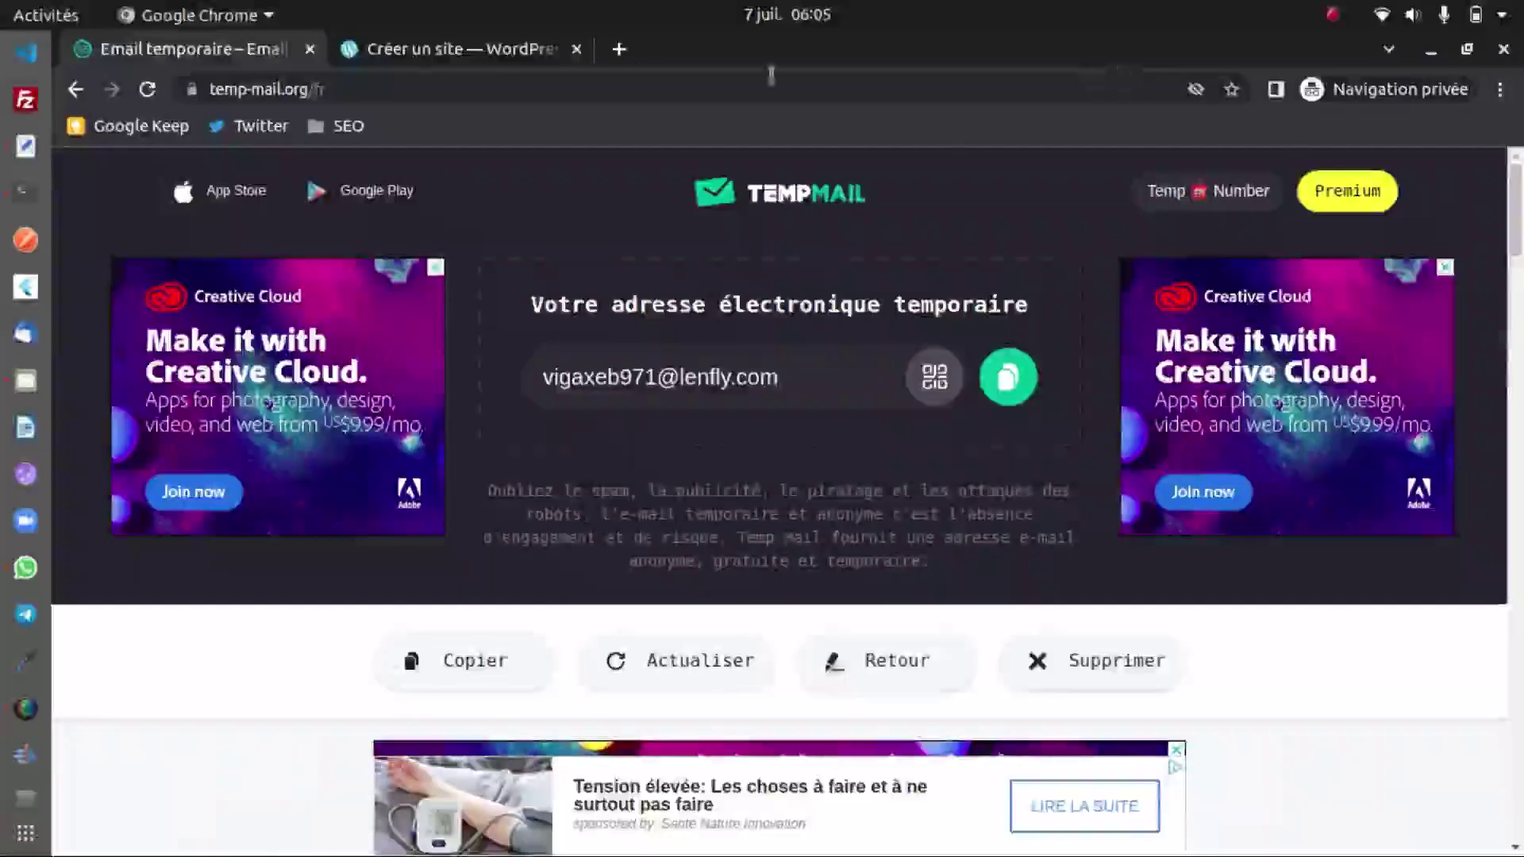
left_click(445, 52)
left_click(191, 51)
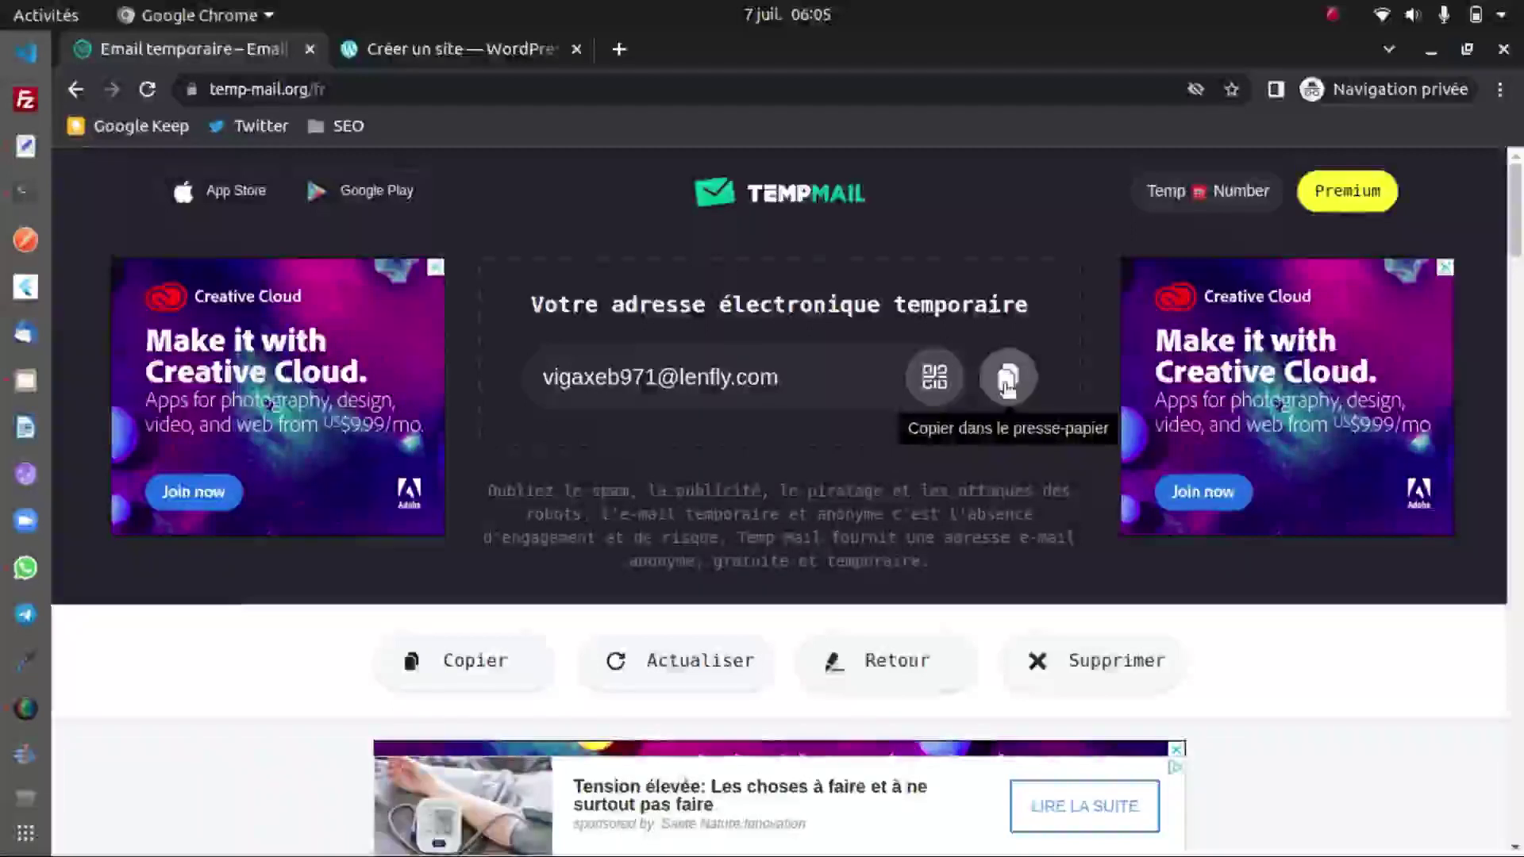
left_click(1008, 379)
left_click(468, 51)
left_click(460, 452)
key("ctrl+v")
Try demowordpress as the account username, extending it to demowordpress890.
left_click(366, 562)
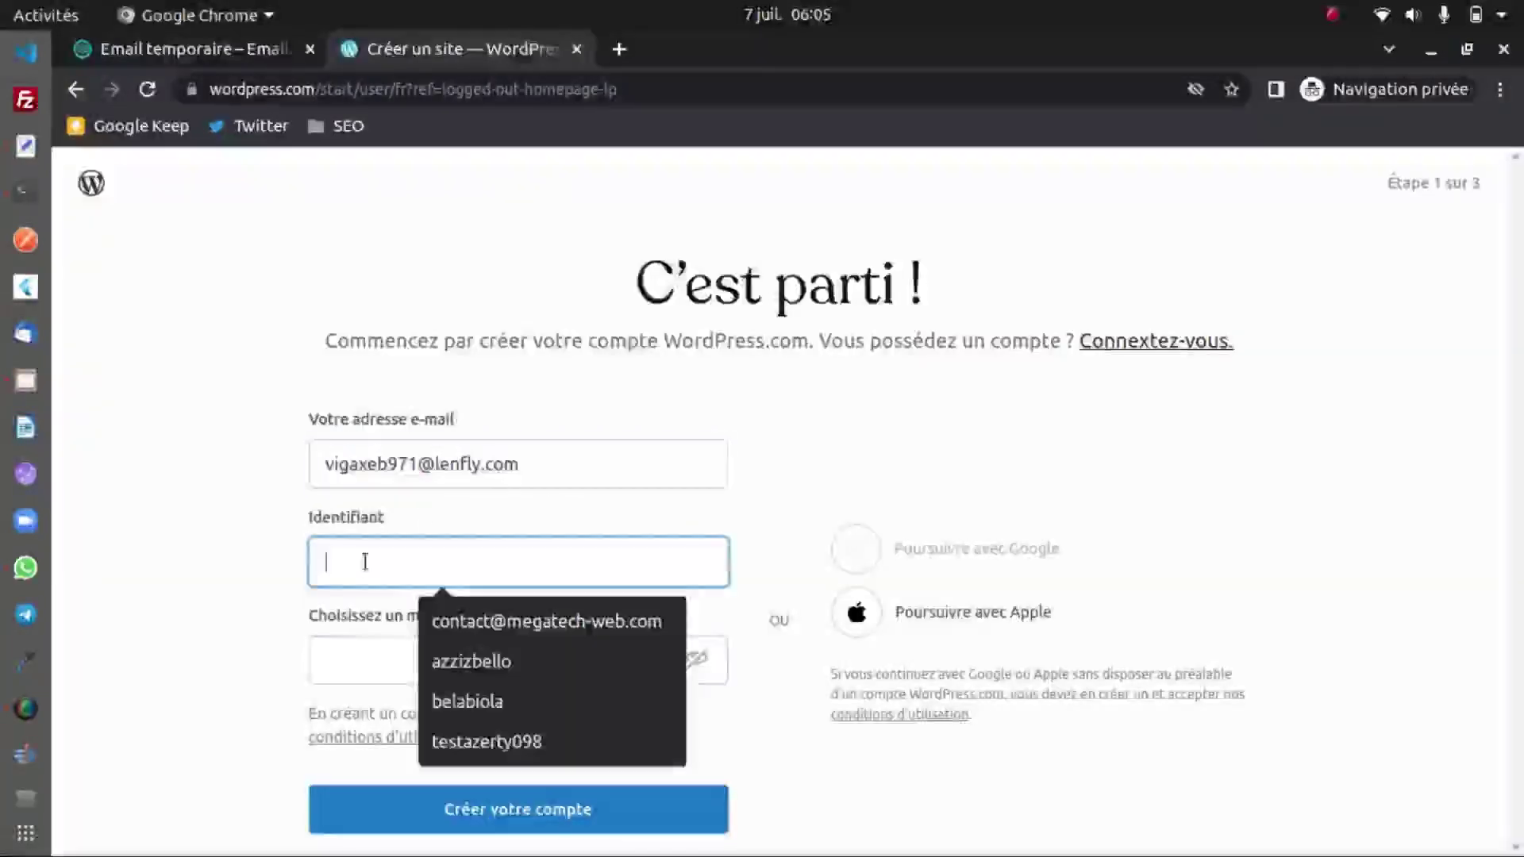
type("demowordpress")
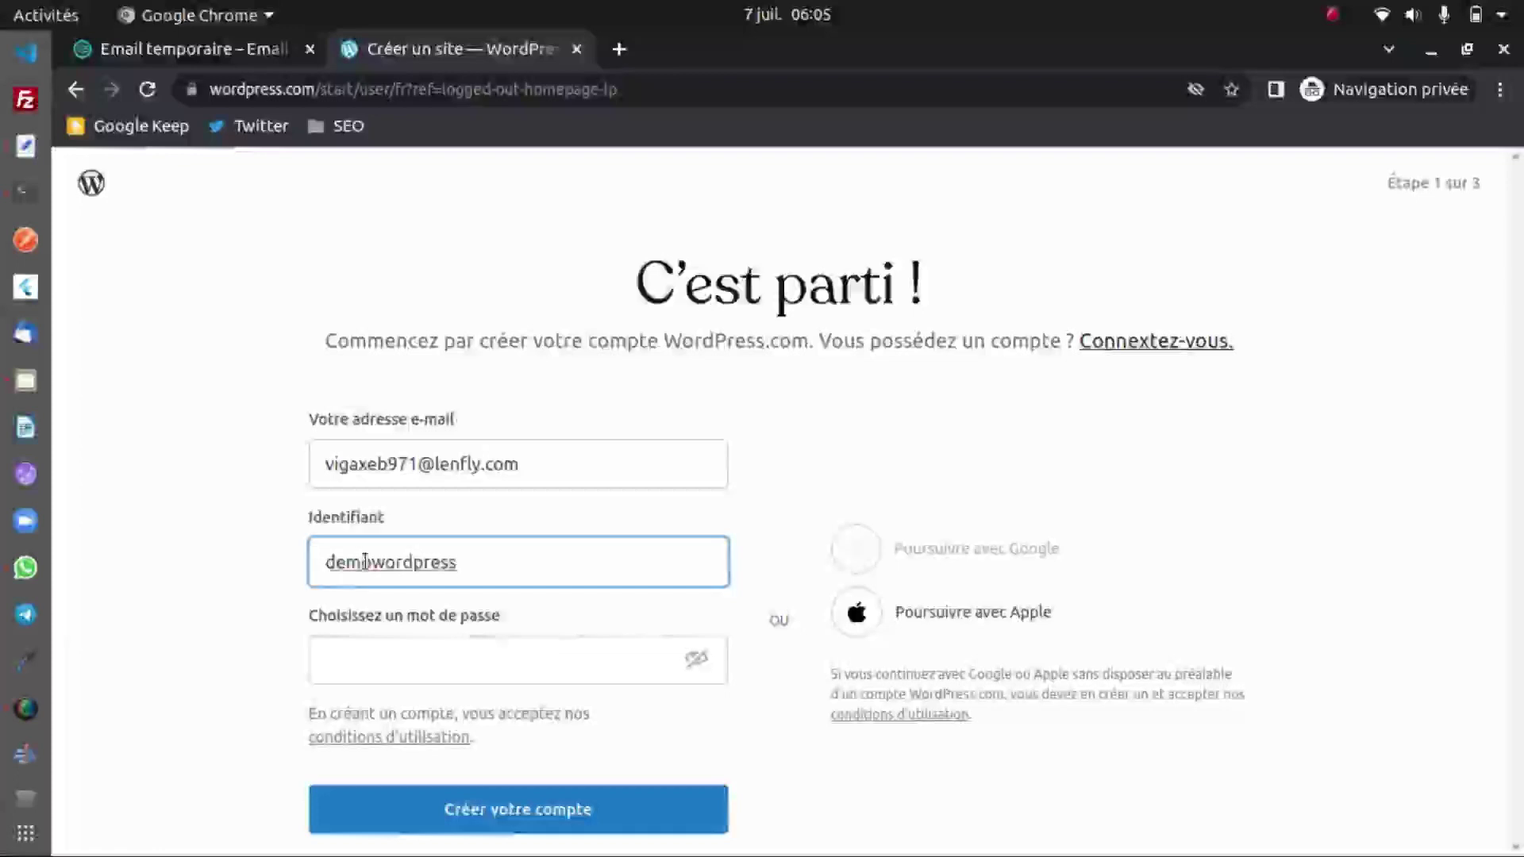
left_click(279, 579)
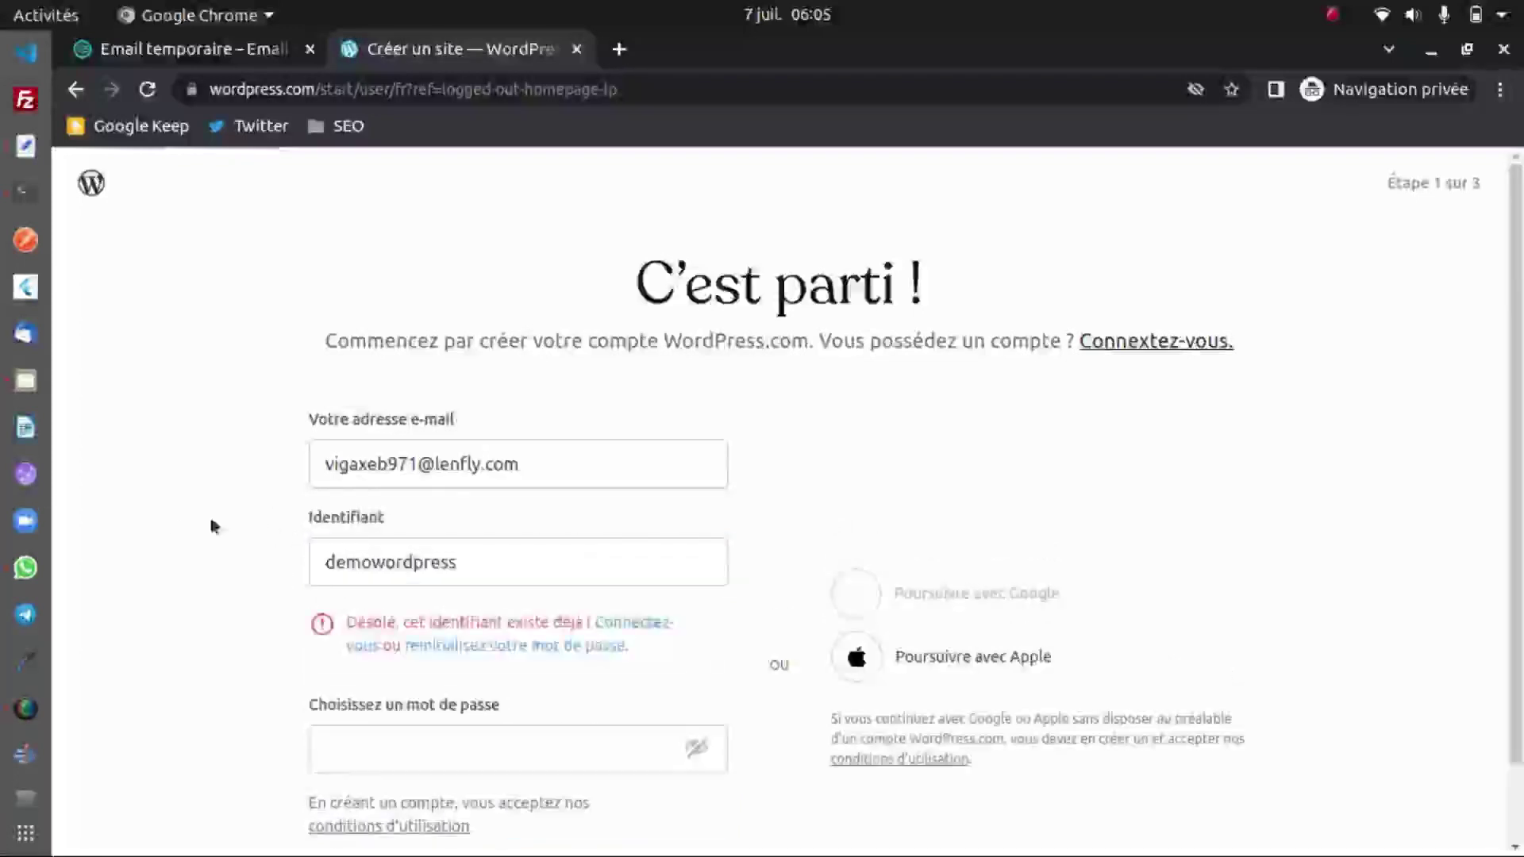
left_click(505, 557)
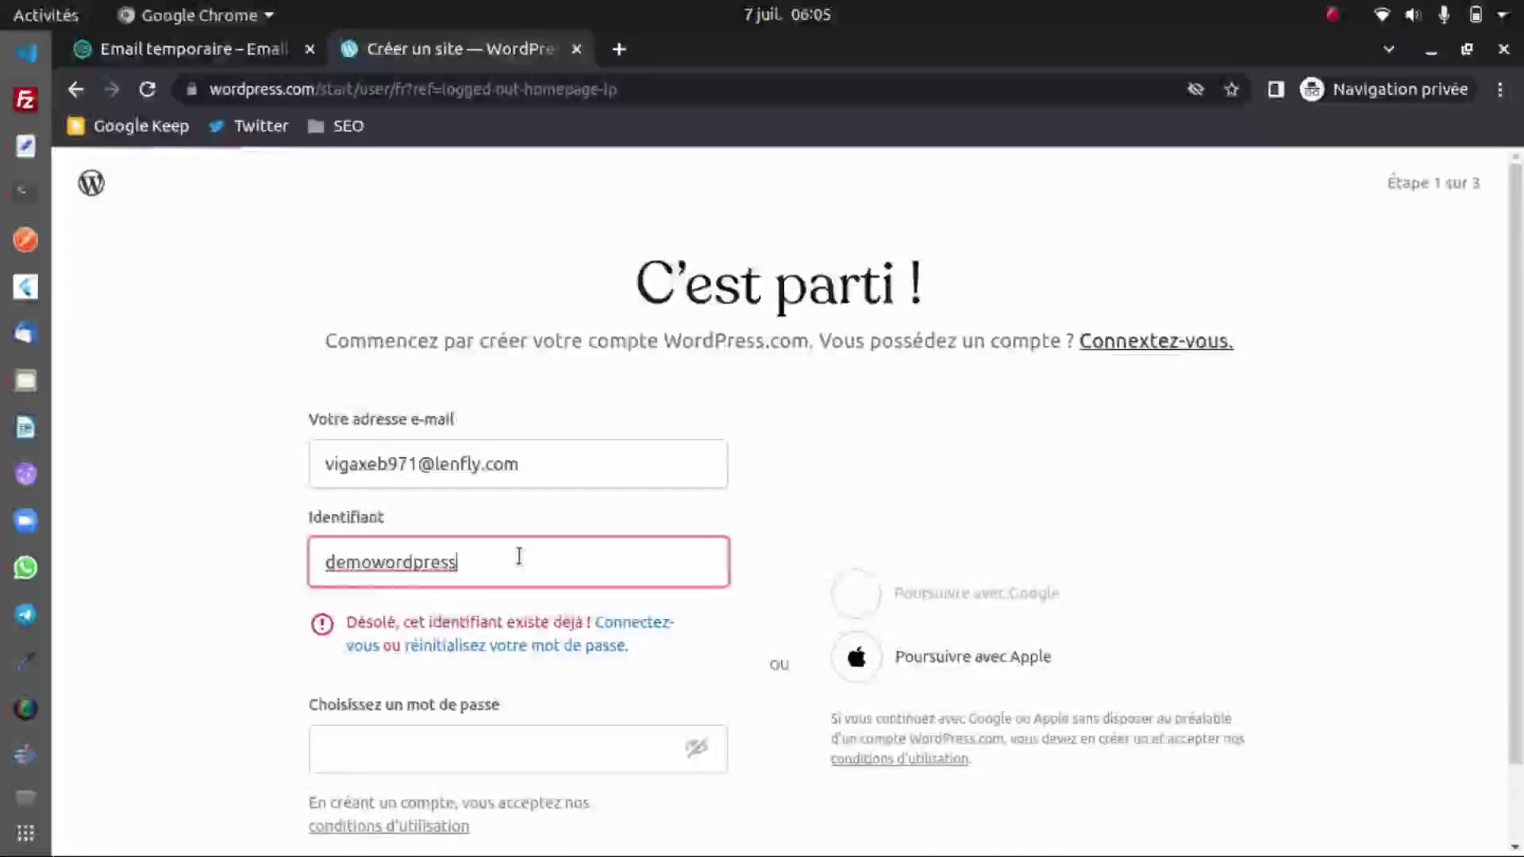
type("890")
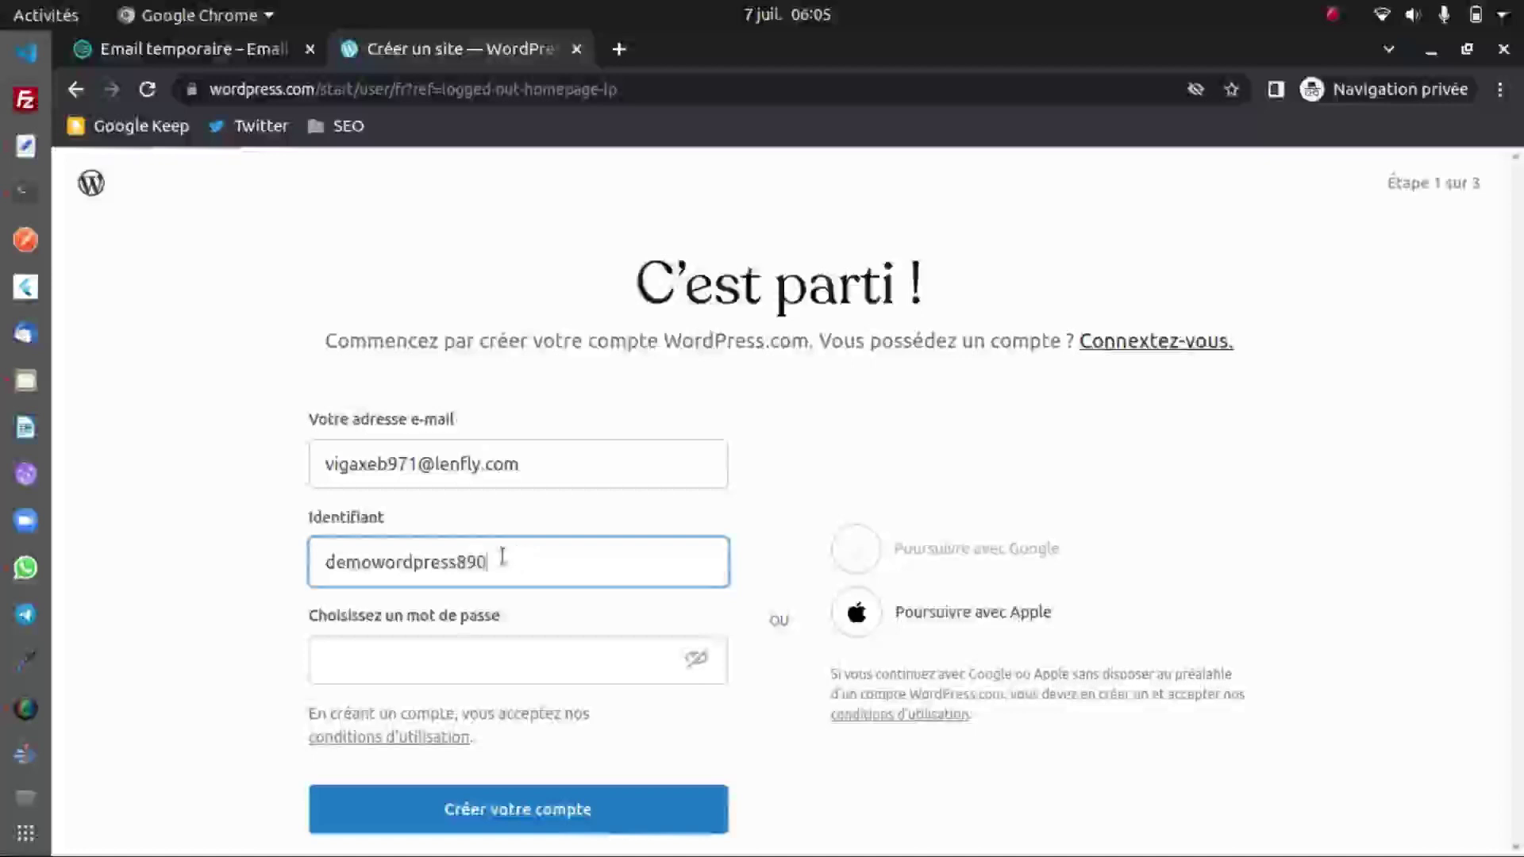
left_click(168, 611)
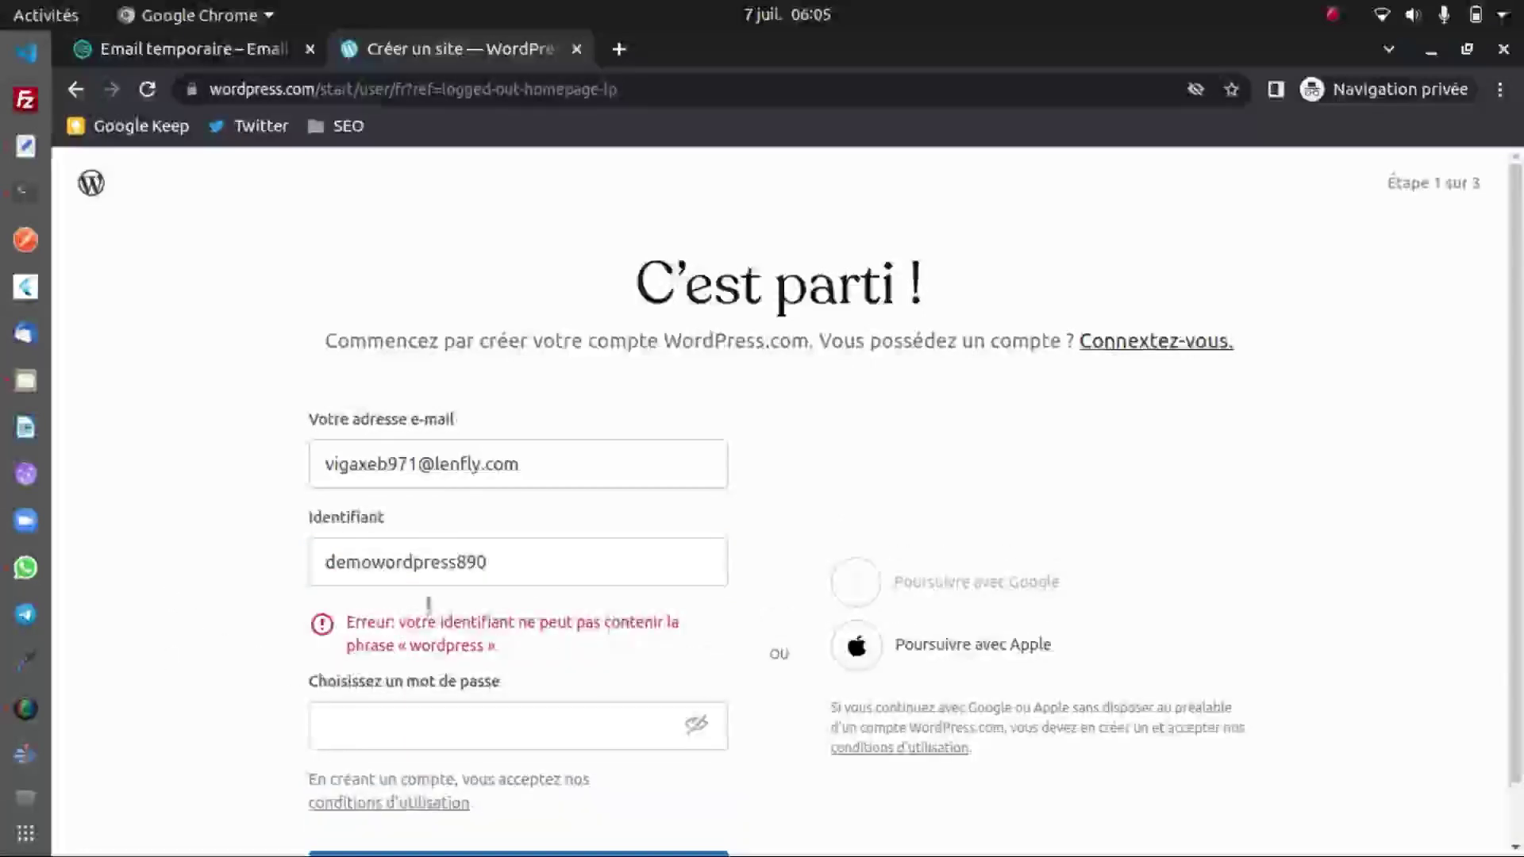
Shorten the username to demowp890.
left_click_drag(457, 562, 360, 562)
type("owp")
left_click(237, 541)
left_click(357, 653)
left_click(204, 640)
Enter the account password and create the WordPress.com account.
left_click(517, 654)
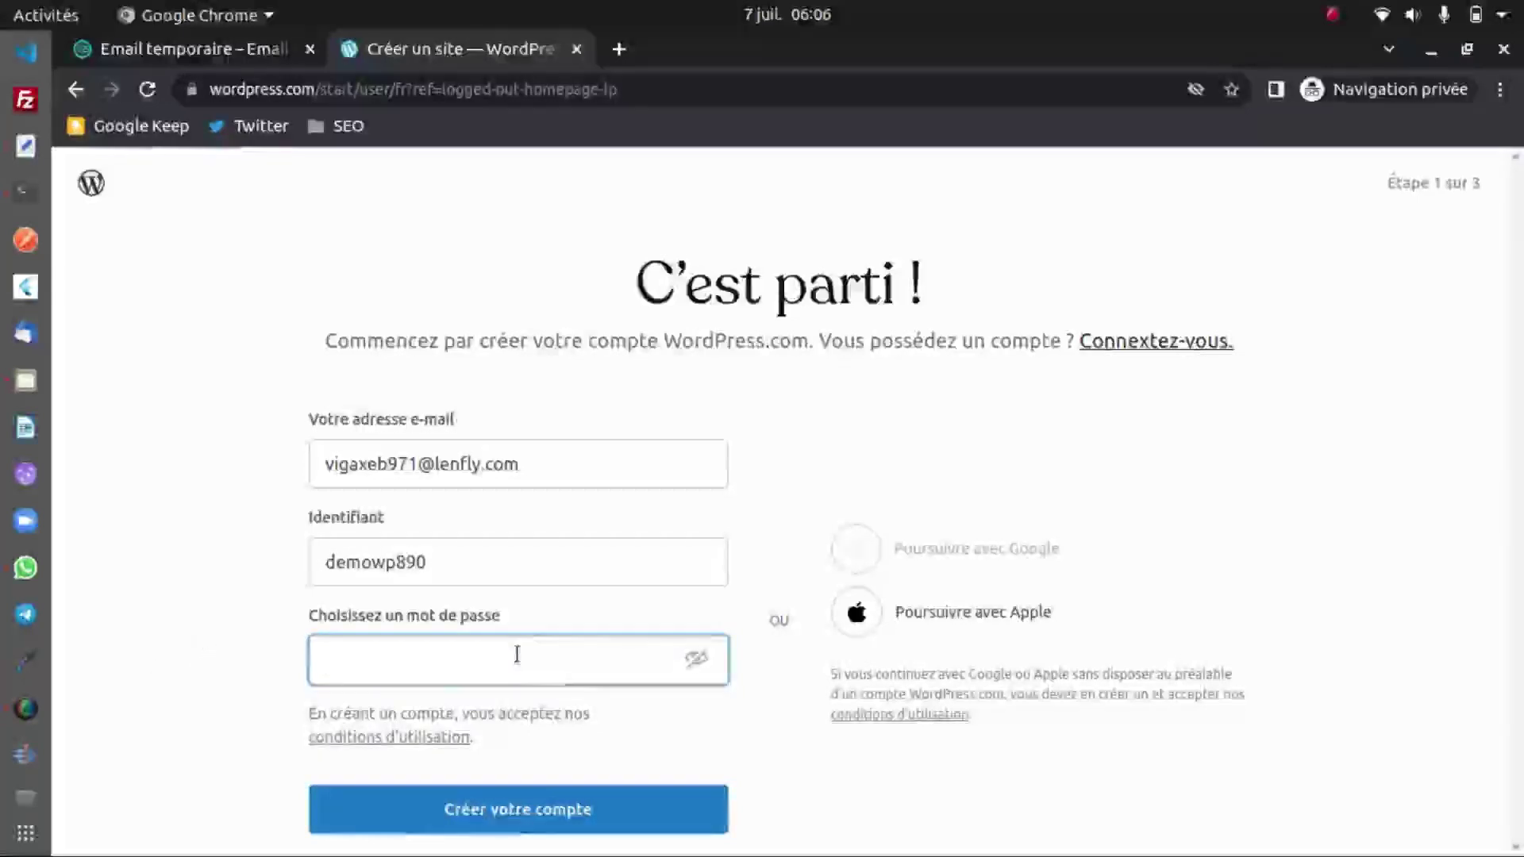
type("•••••••••••")
left_click(225, 616)
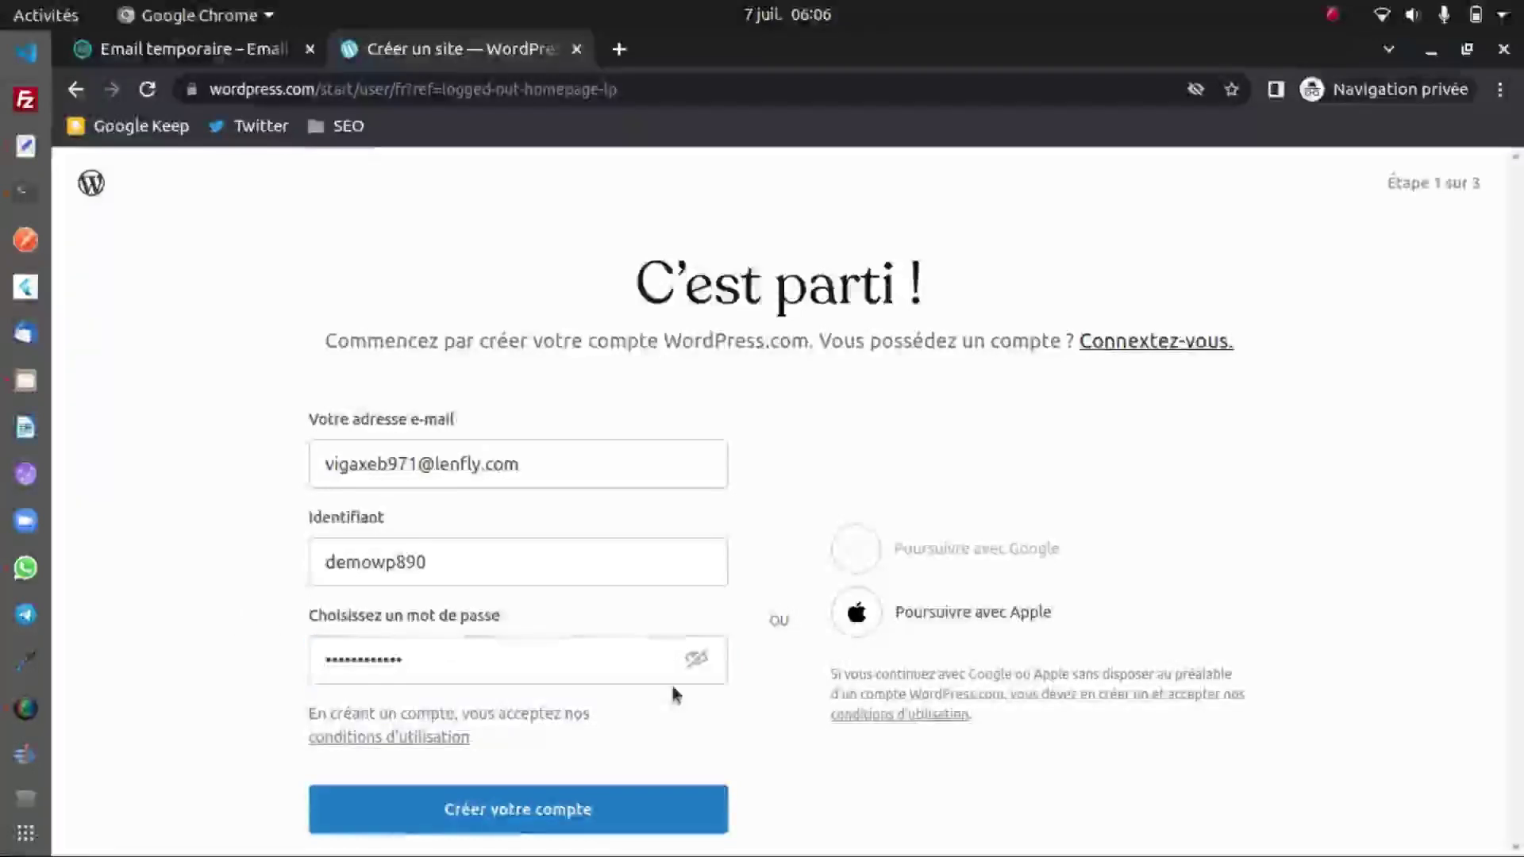
left_click(500, 809)
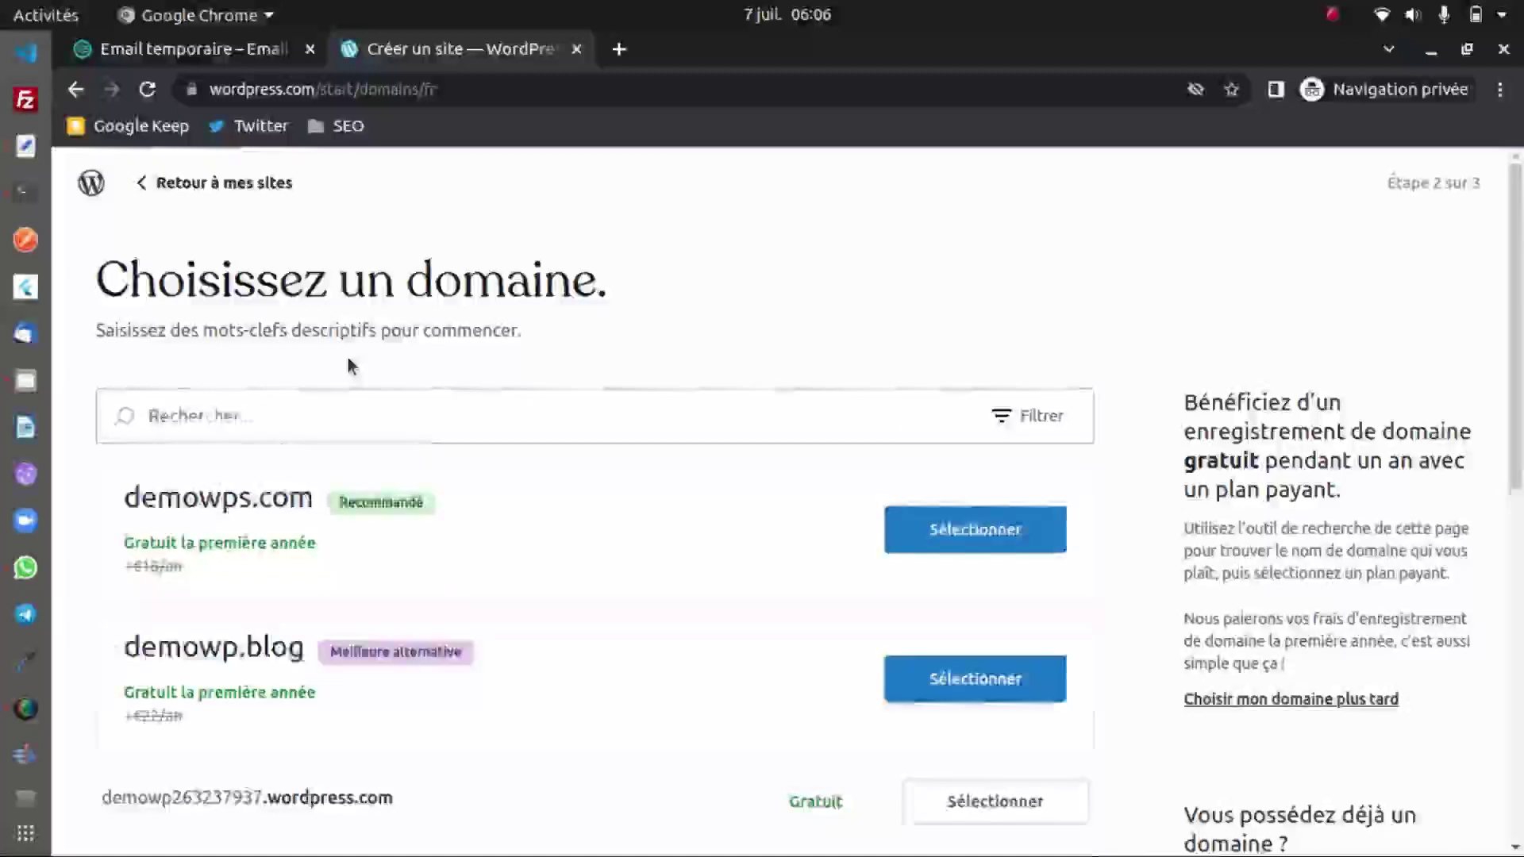
Search for the domain name megatechwp and select the free address megatechwp.wordpress.com.
type("megatechwp")
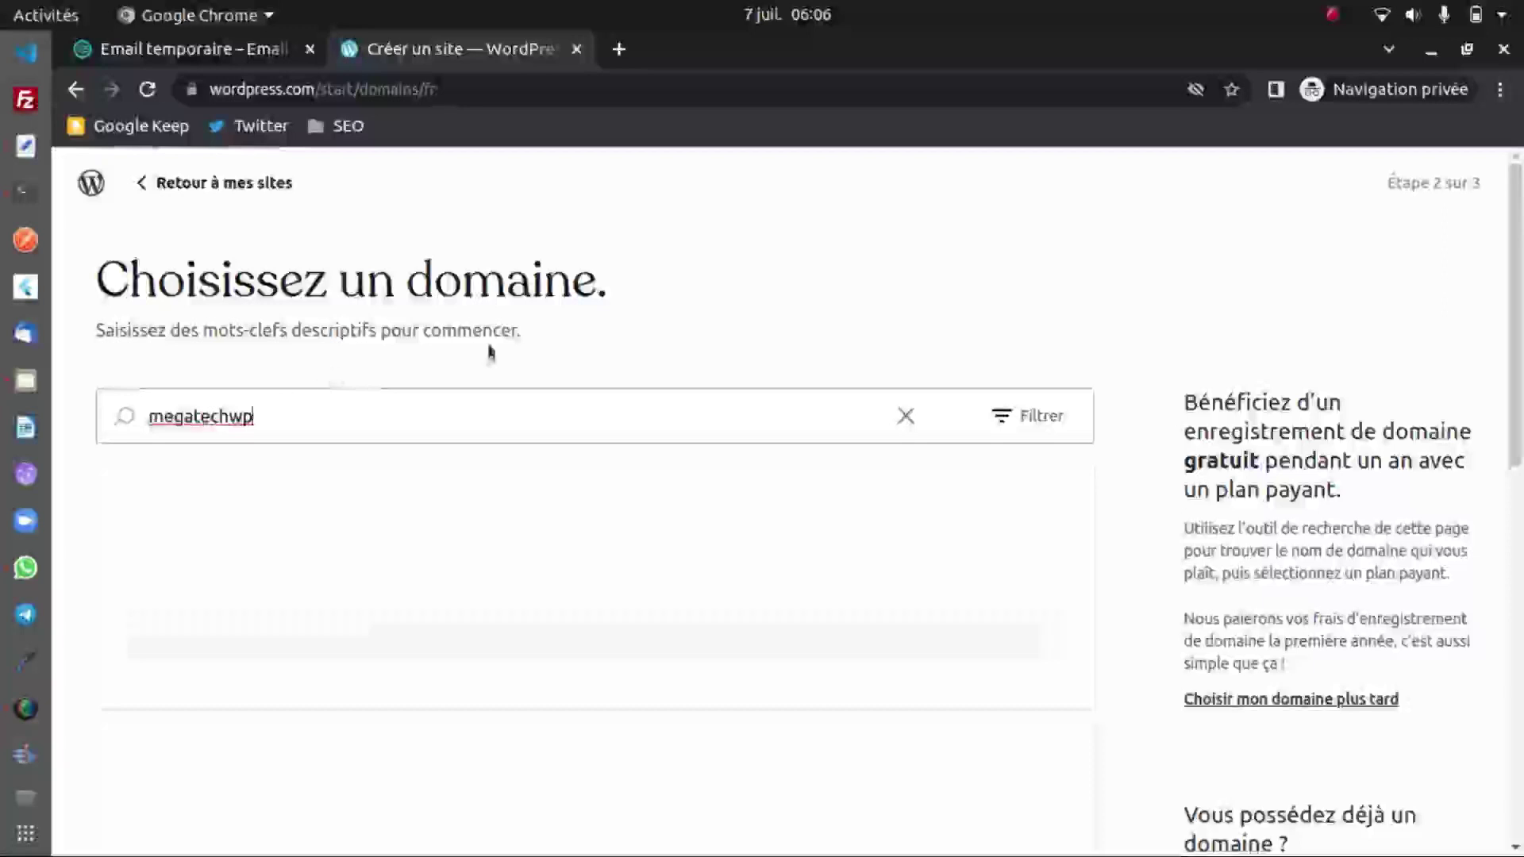
scroll(627, 325, "down", 2)
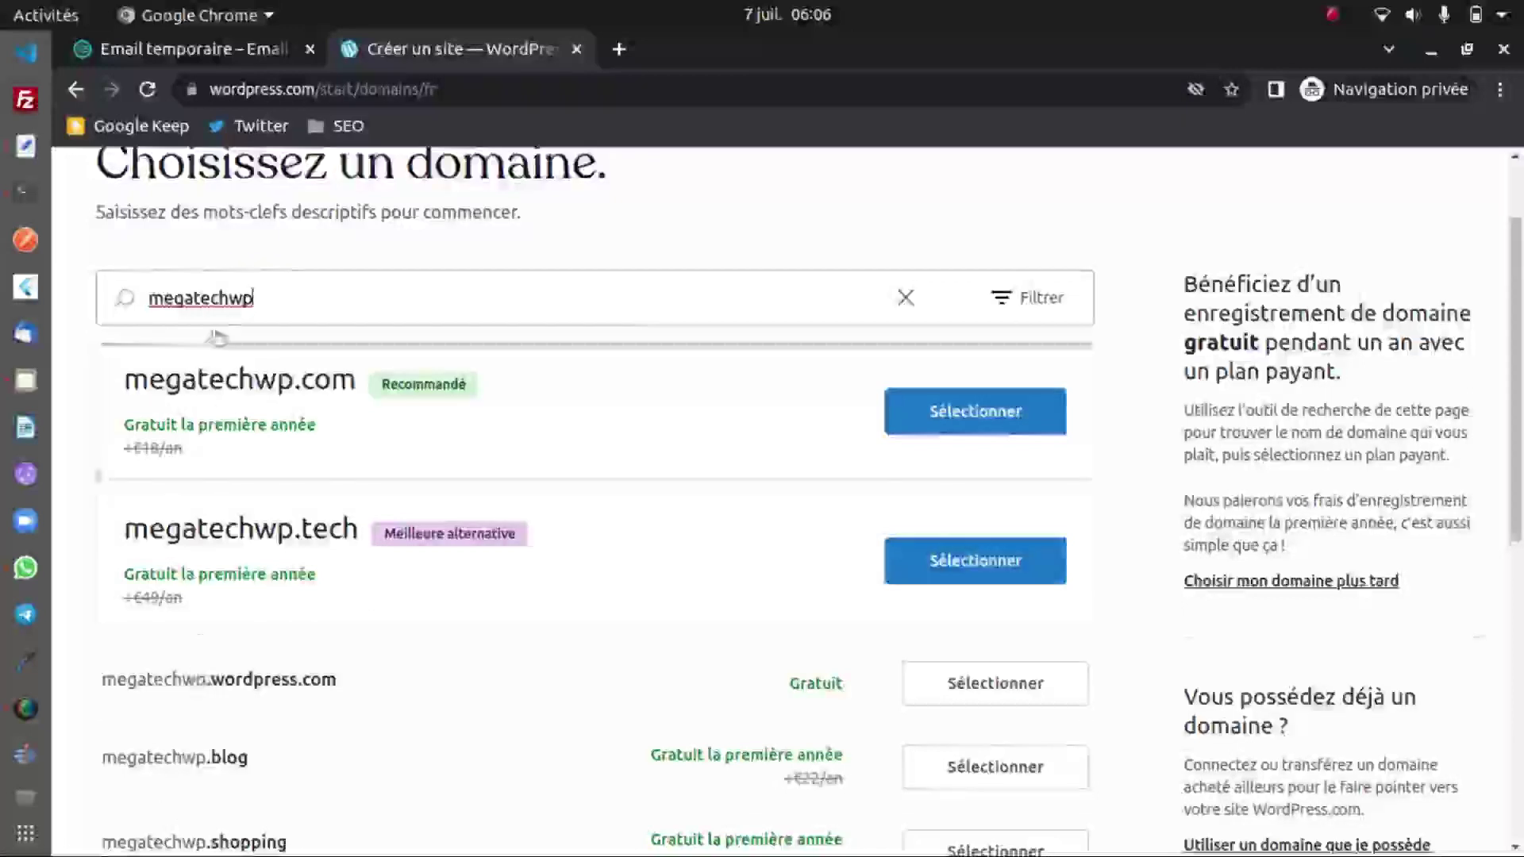
scroll(230, 568, "down", 2)
scroll(230, 568, "down", 5)
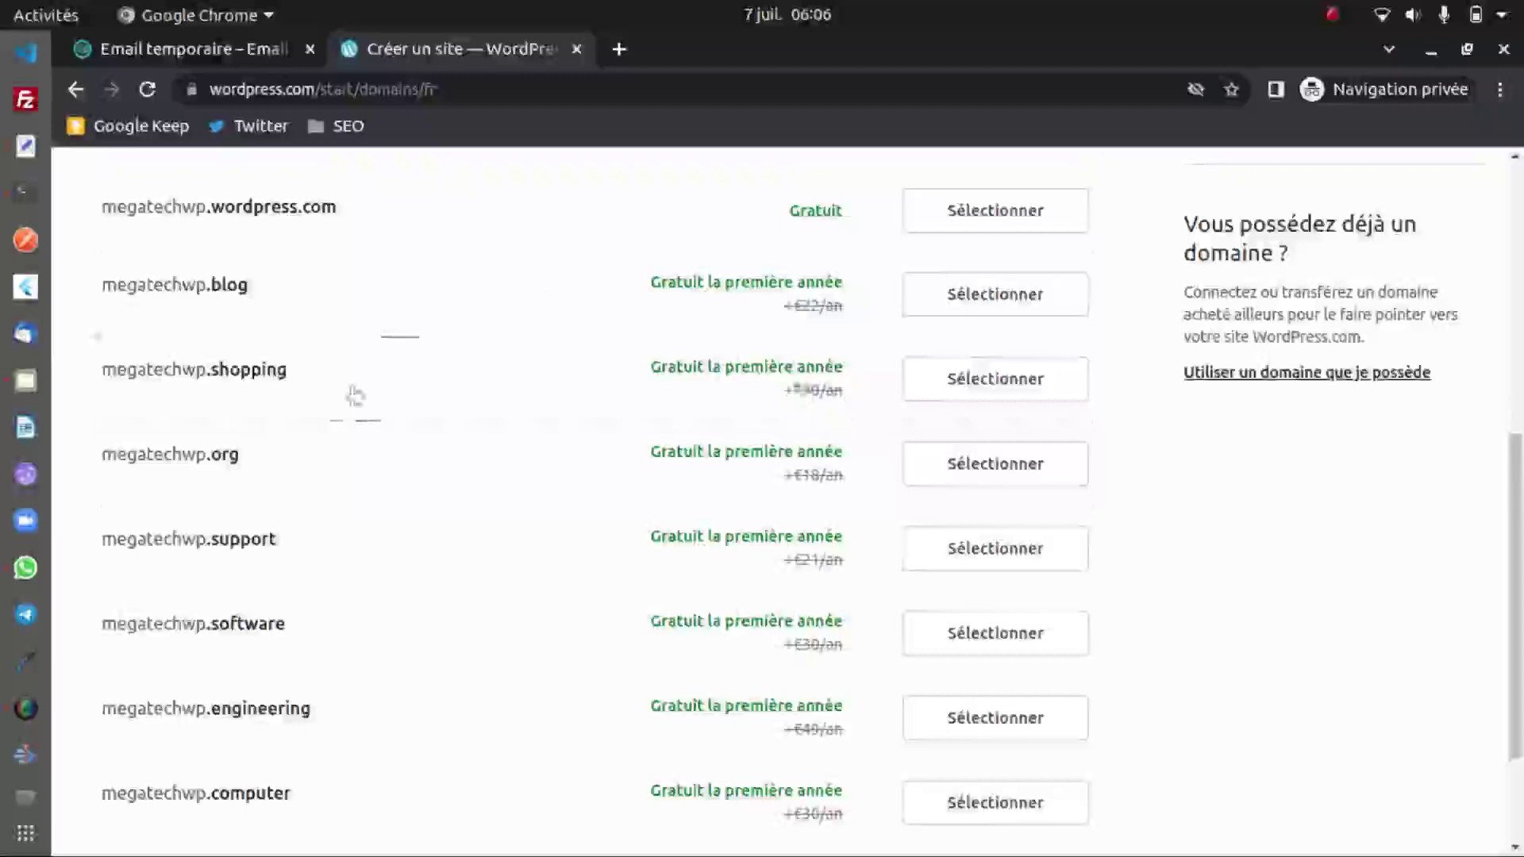
scroll(335, 582, "down", 2)
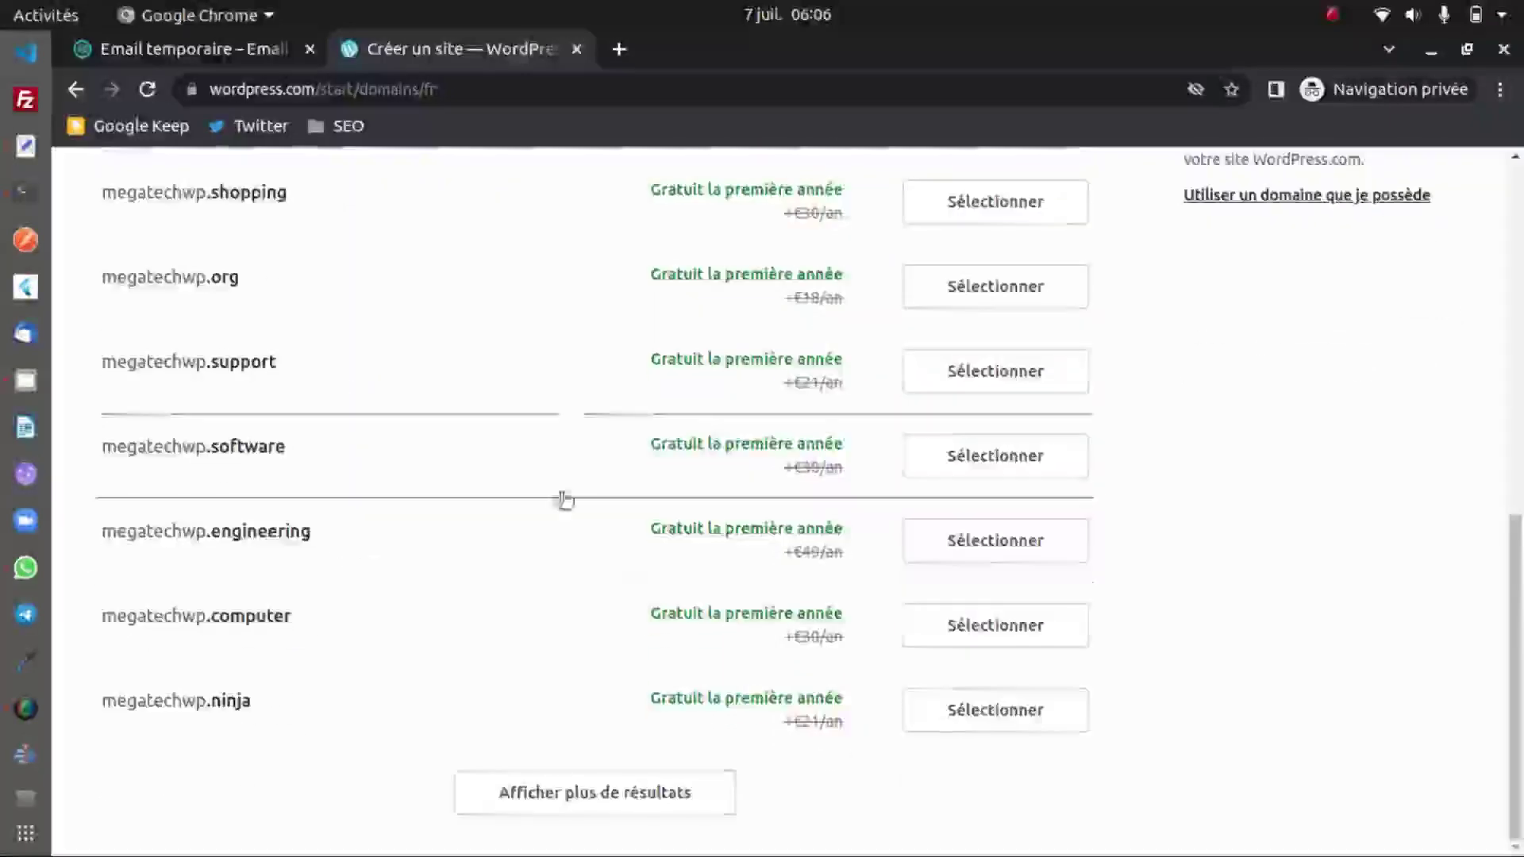
scroll(475, 699, "up", 4)
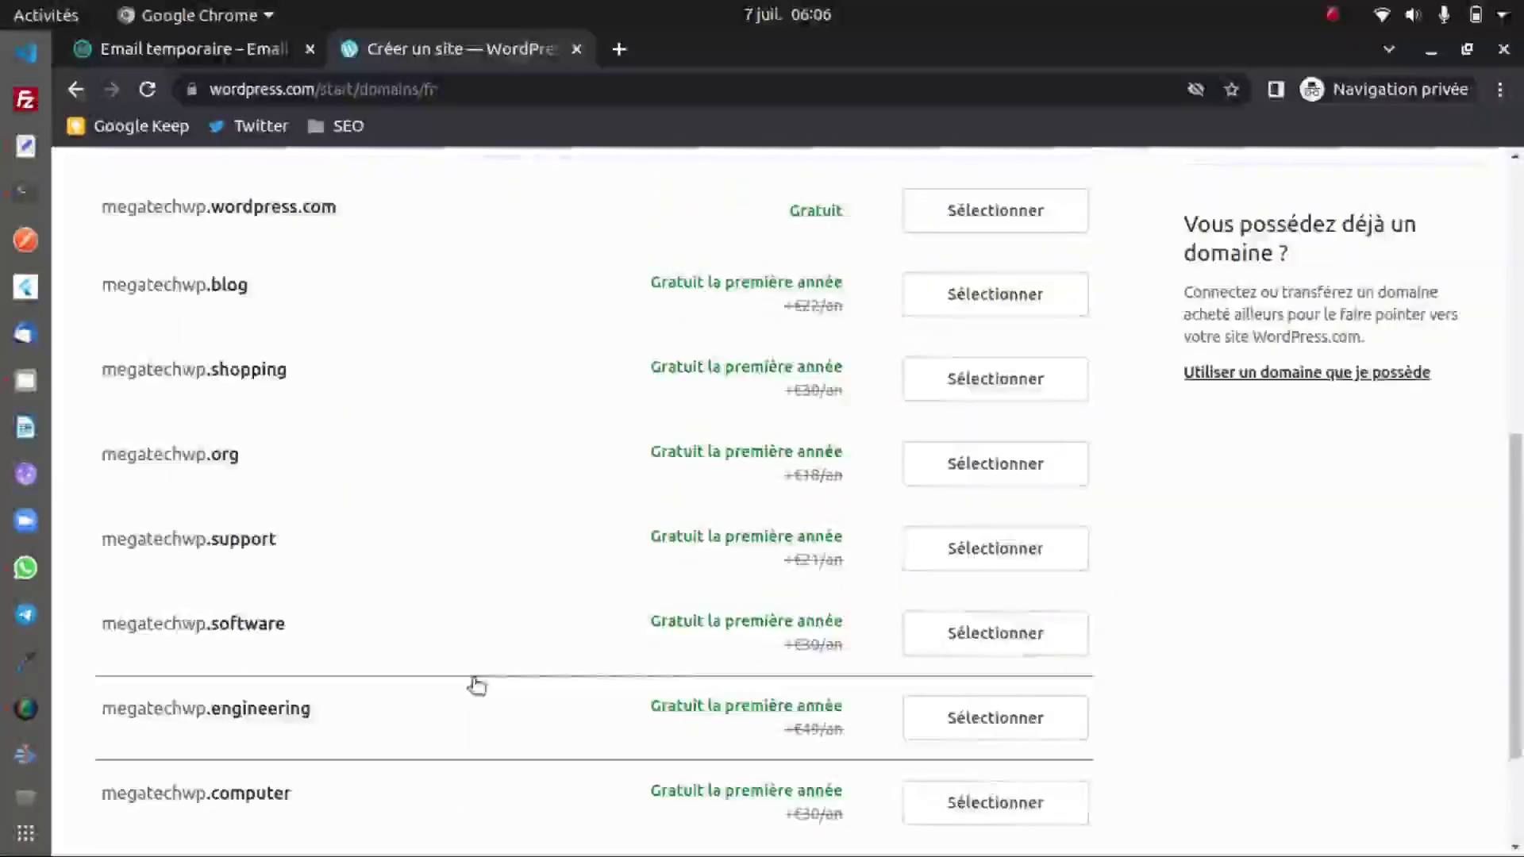
scroll(483, 624, "up", 3)
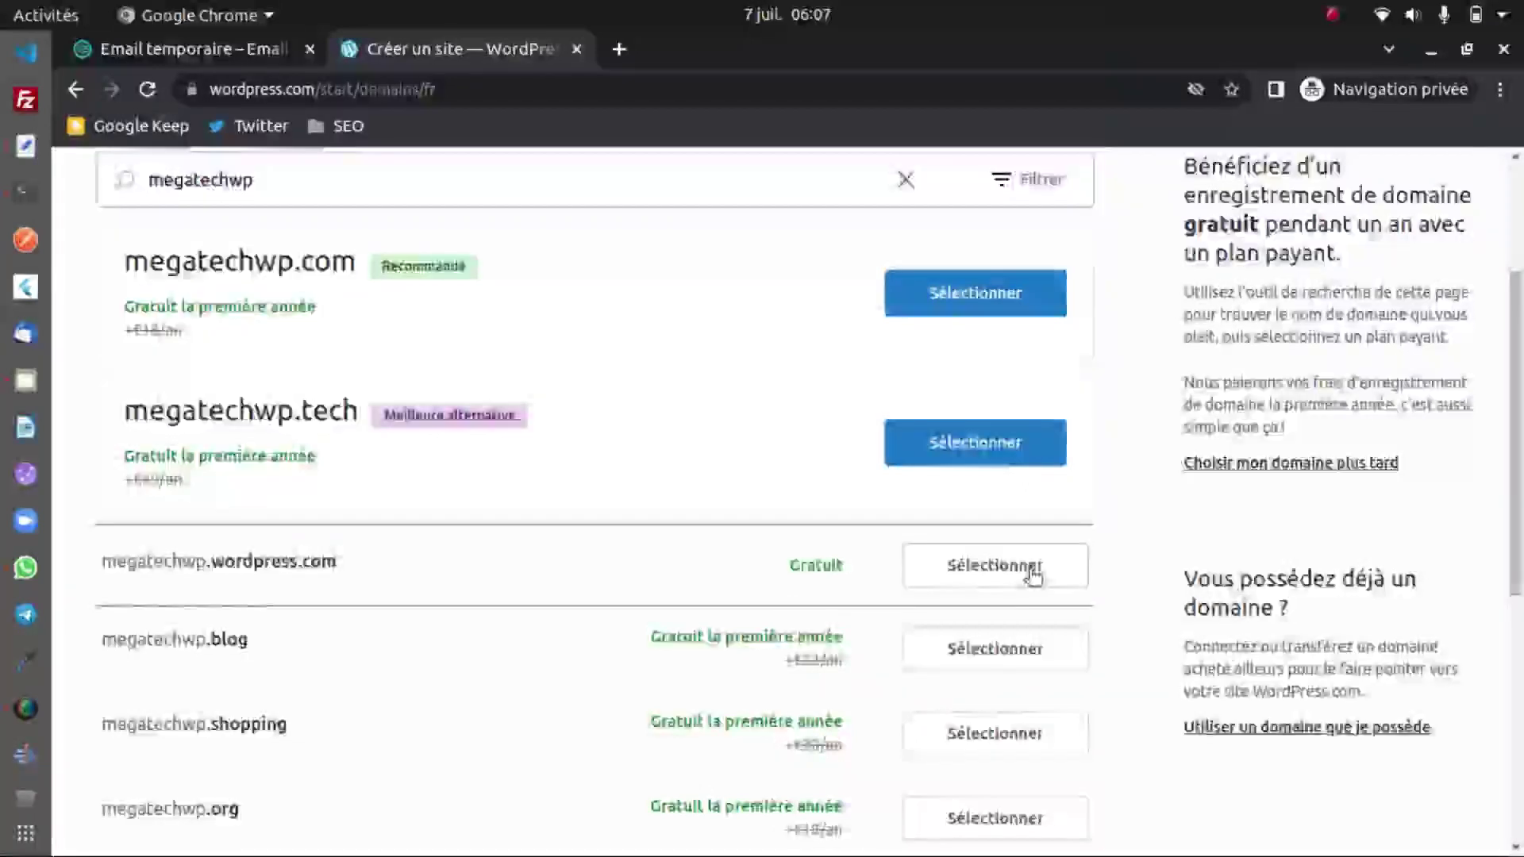
left_click(1032, 573)
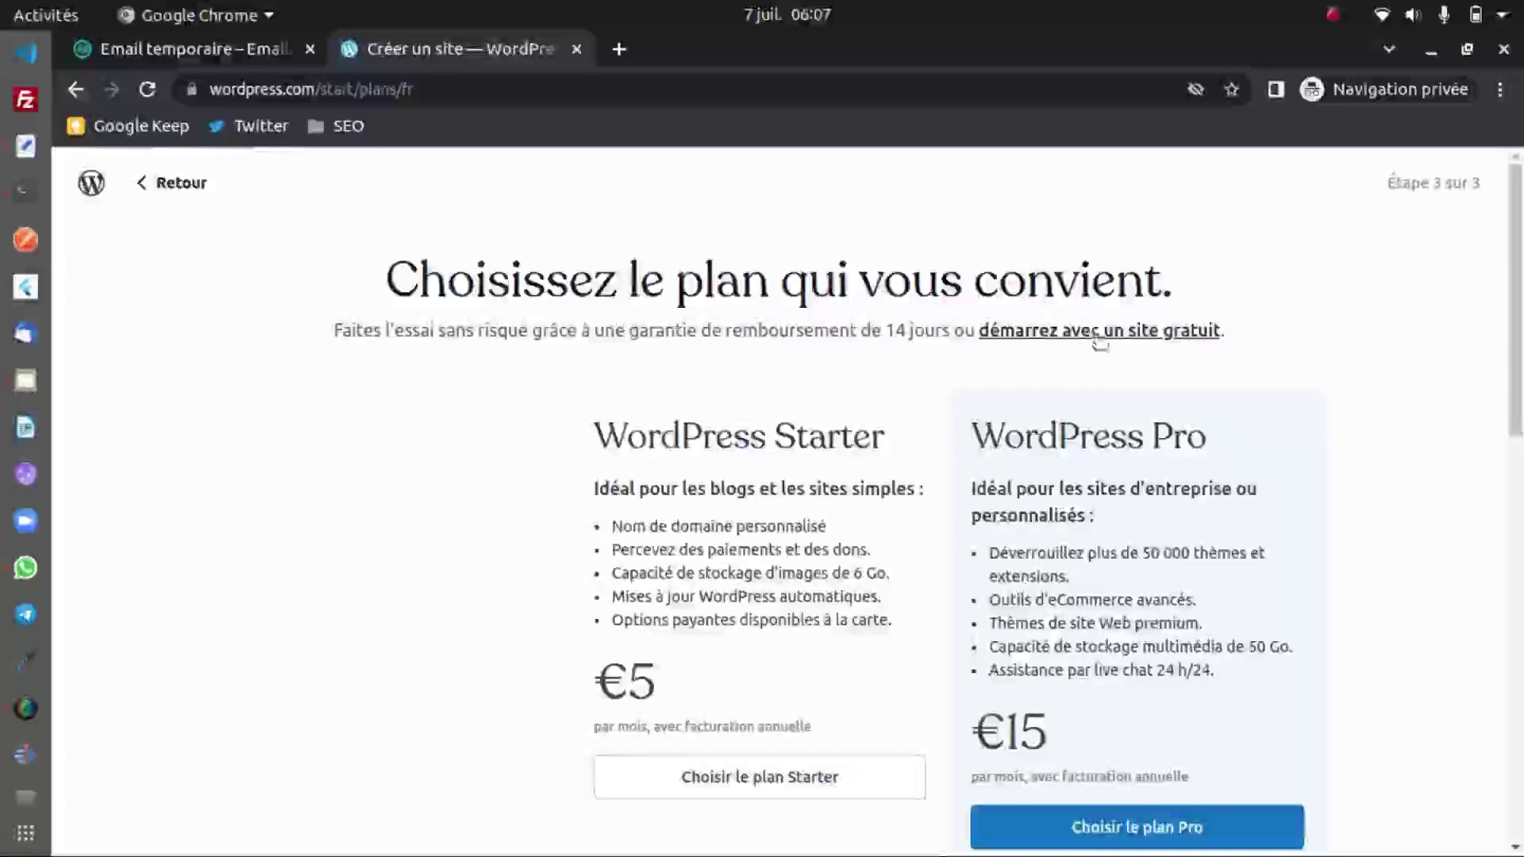
Compare the Starter and Pro plan features, and choose to start with a free site.
scroll(640, 516, "down", 8)
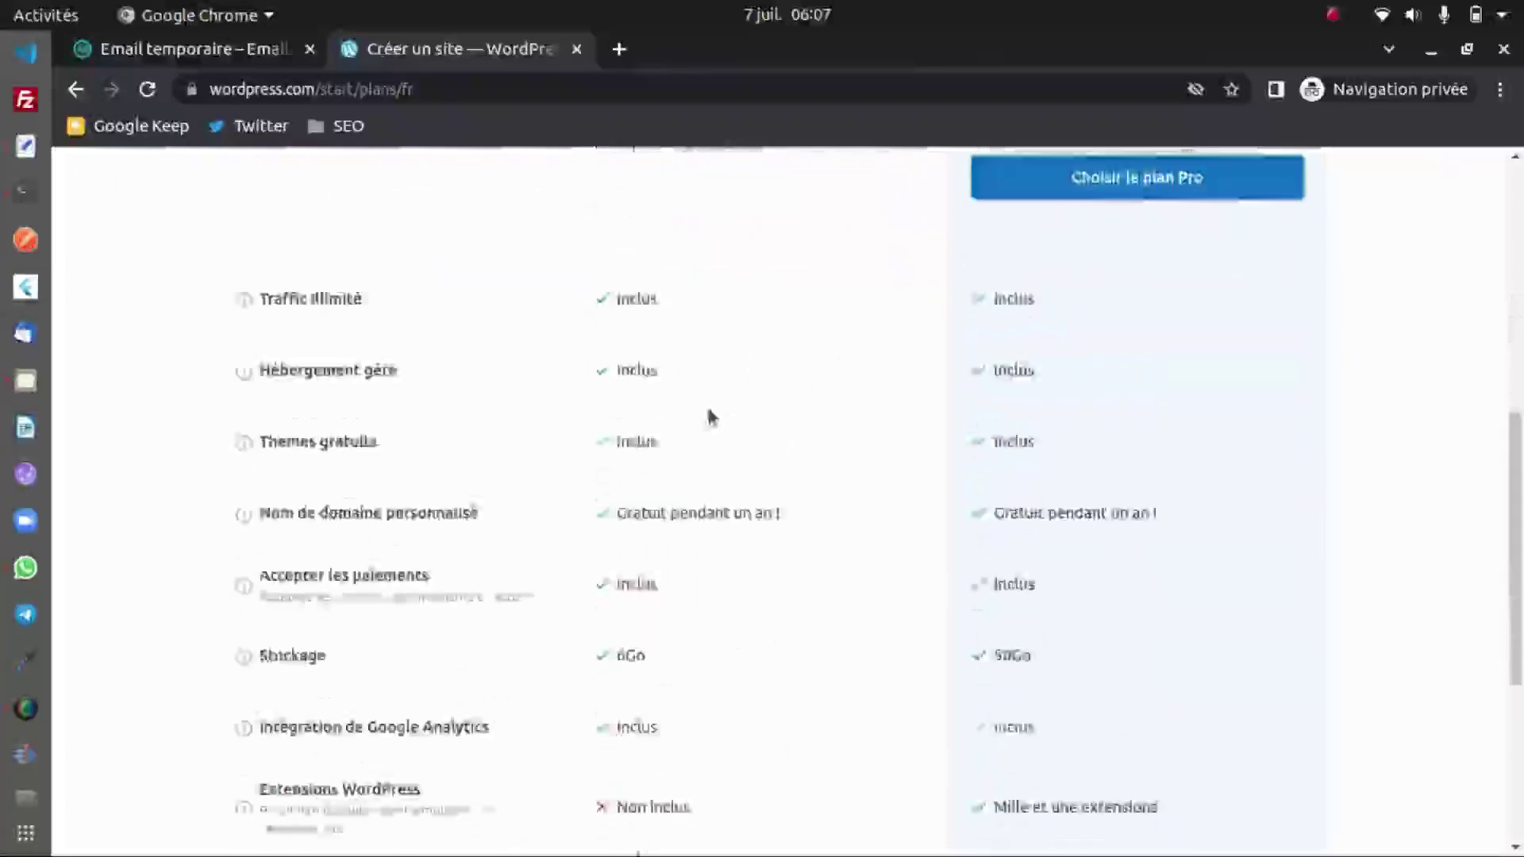
scroll(677, 561, "up", 8)
scroll(676, 554, "down", 1)
scroll(675, 555, "down", 8)
scroll(677, 560, "up", 9)
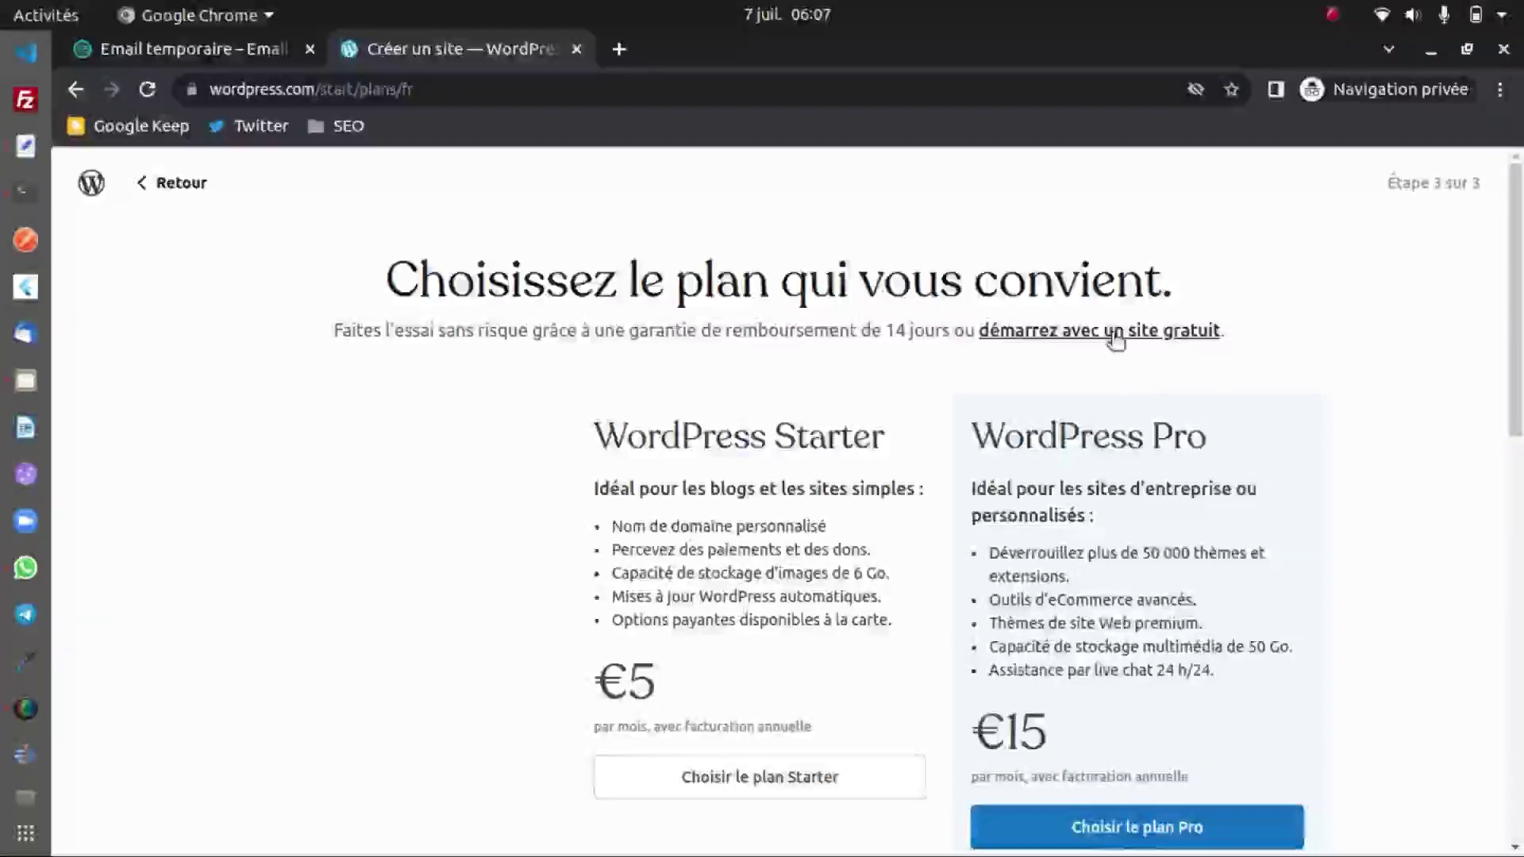
left_click(1112, 337)
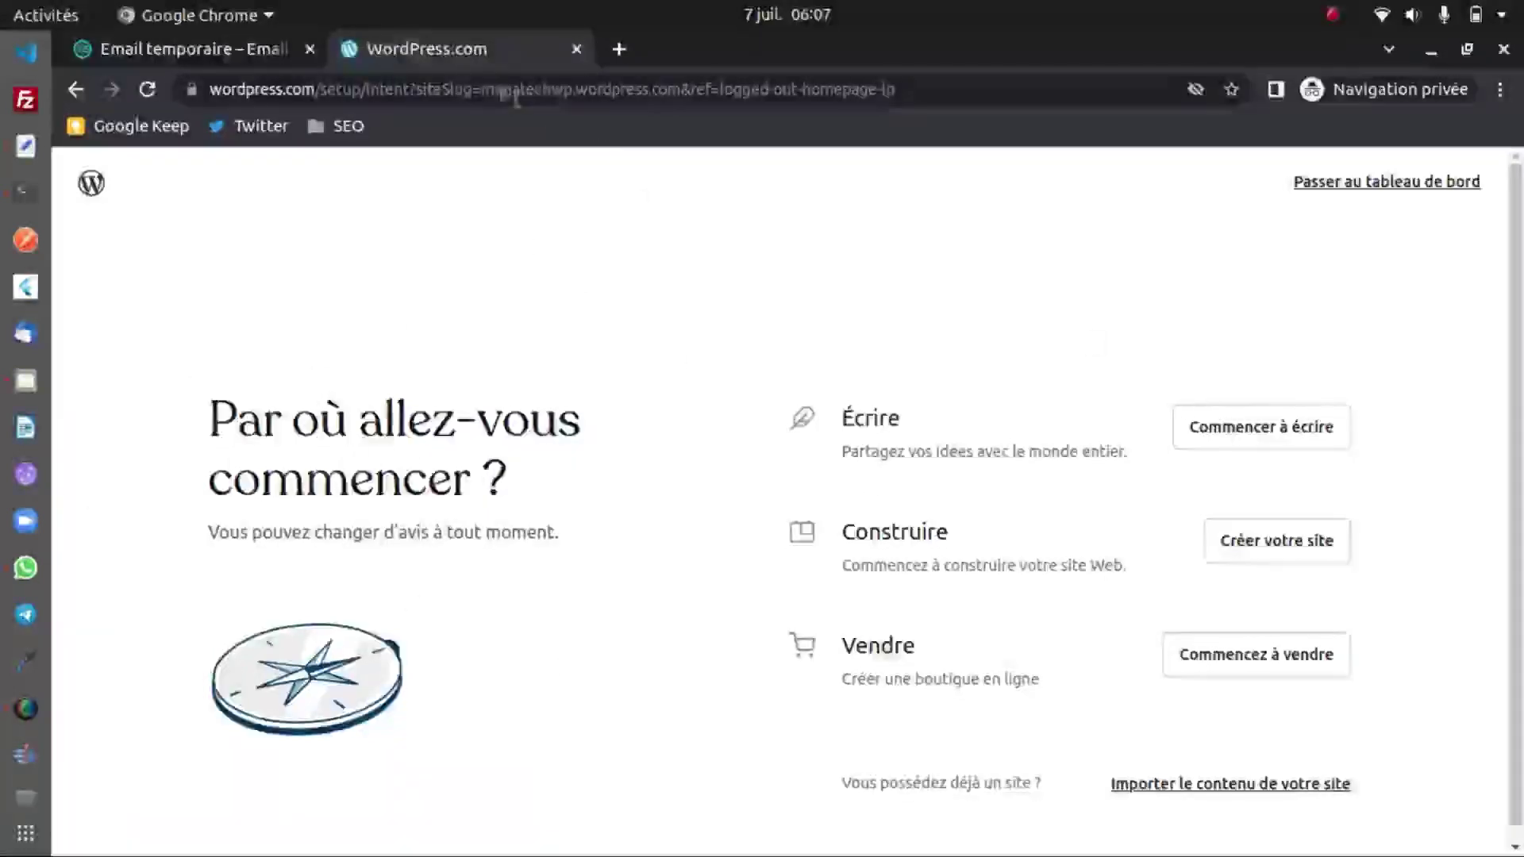
Copy the site address megatechwp.wordpress.com from the setup page's URL and open it in a new tab to view the new site.
left_click_drag(482, 90, 682, 105)
key("ctrl+c")
left_click(620, 47)
key("ctrl+v")
key("Return")
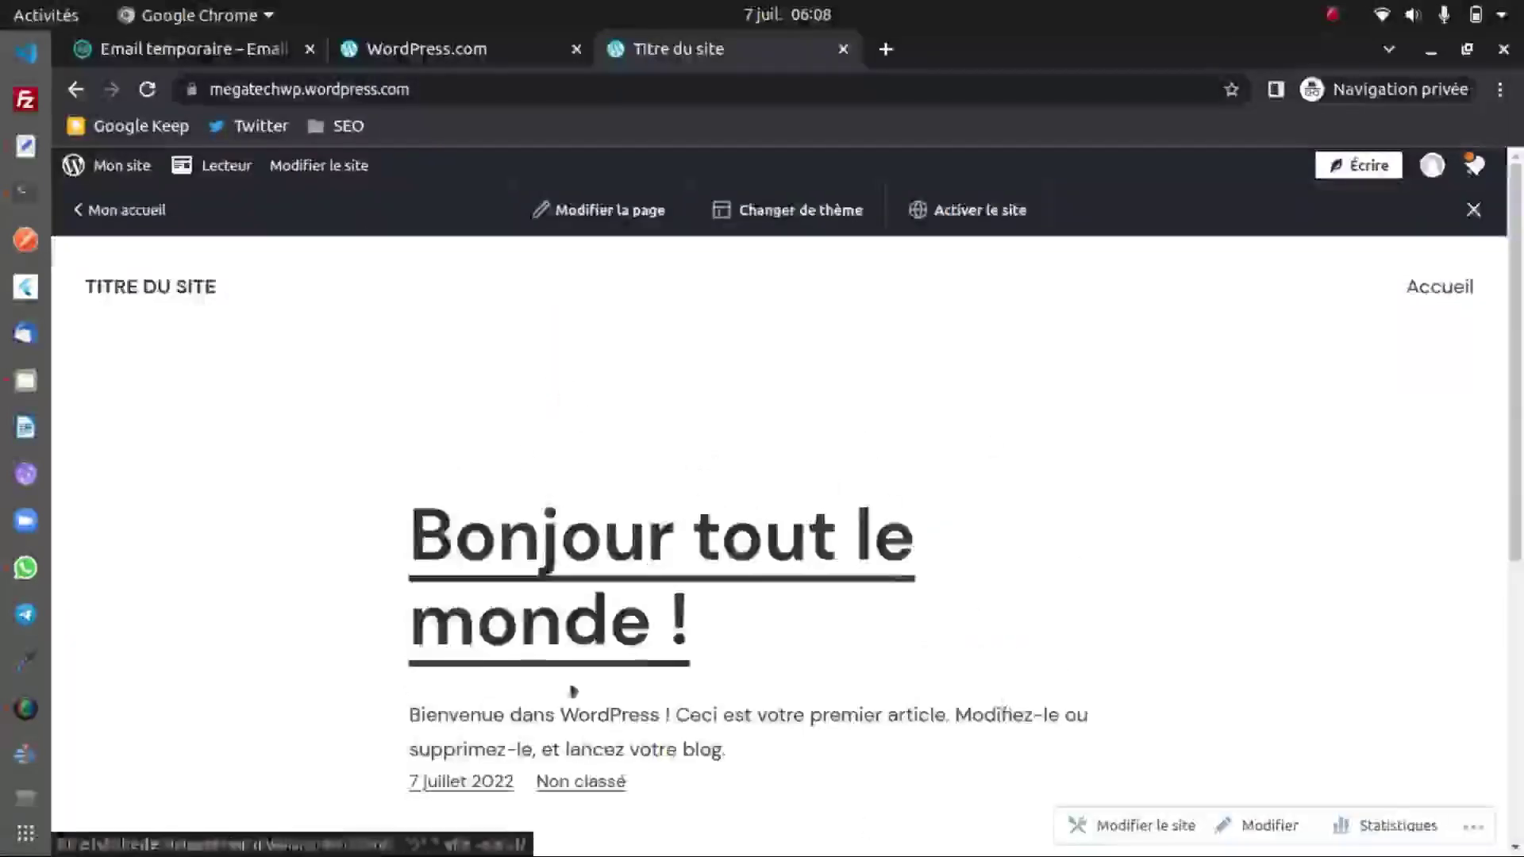
scroll(573, 692, "down", 5)
left_click(786, 591)
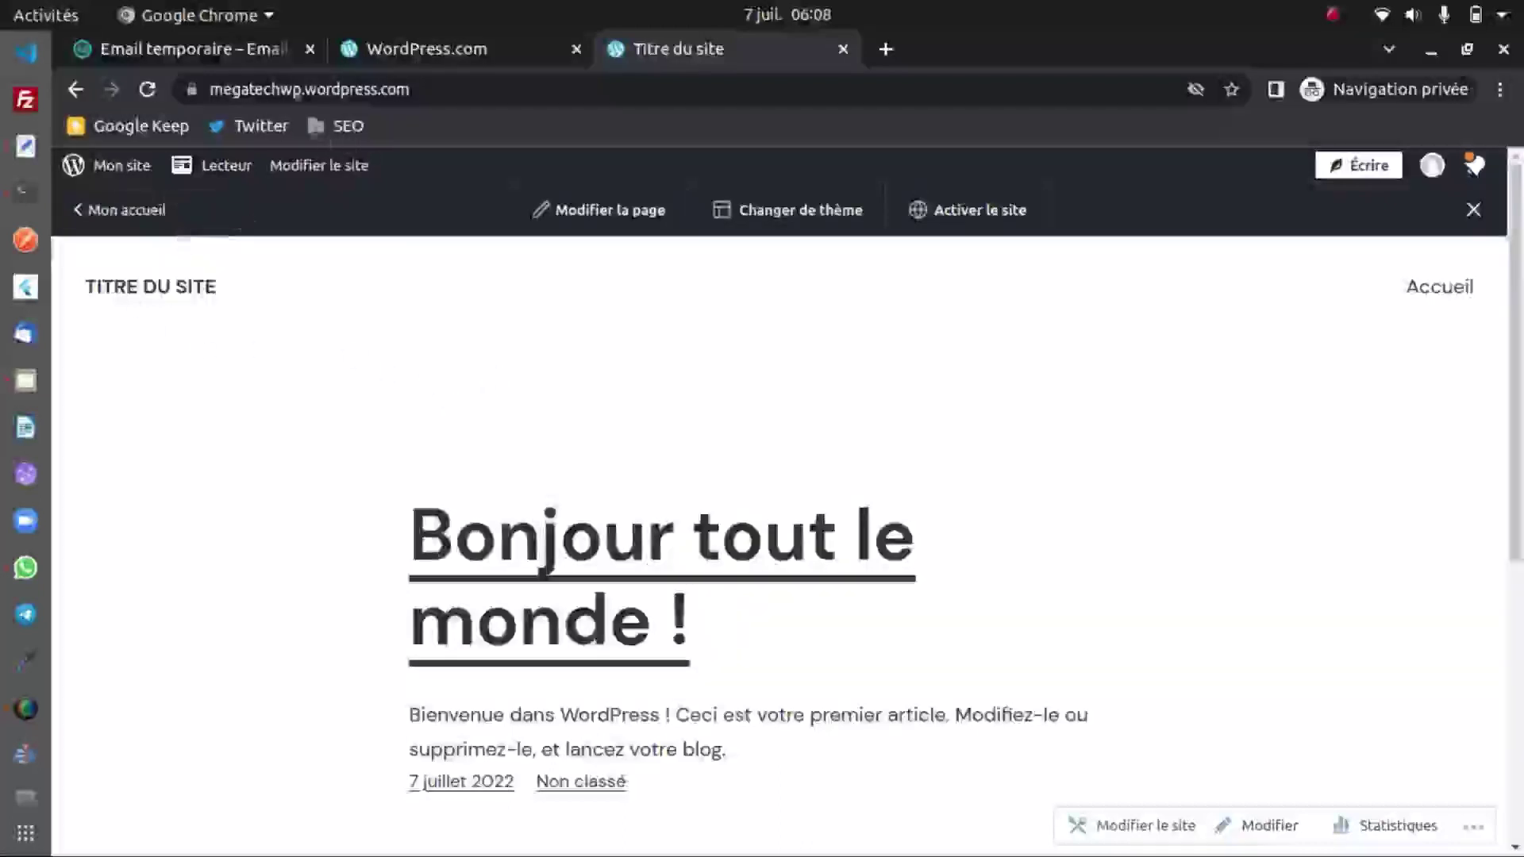
left_click(469, 62)
left_click(716, 46)
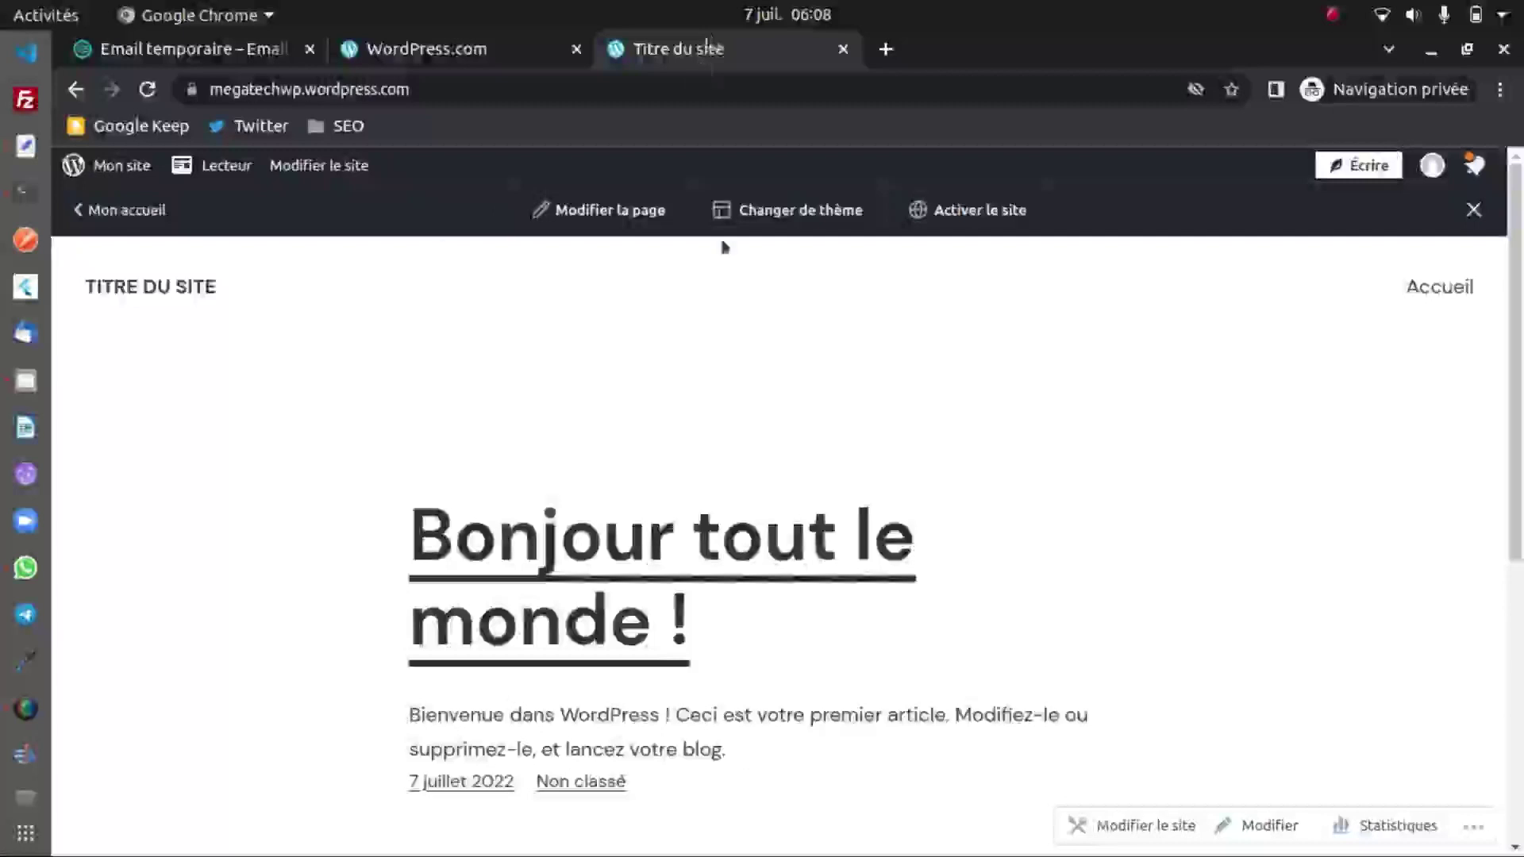
View megatechwp.wordpress.com in a separate private browsing window, and close that window.
left_click(1500, 89)
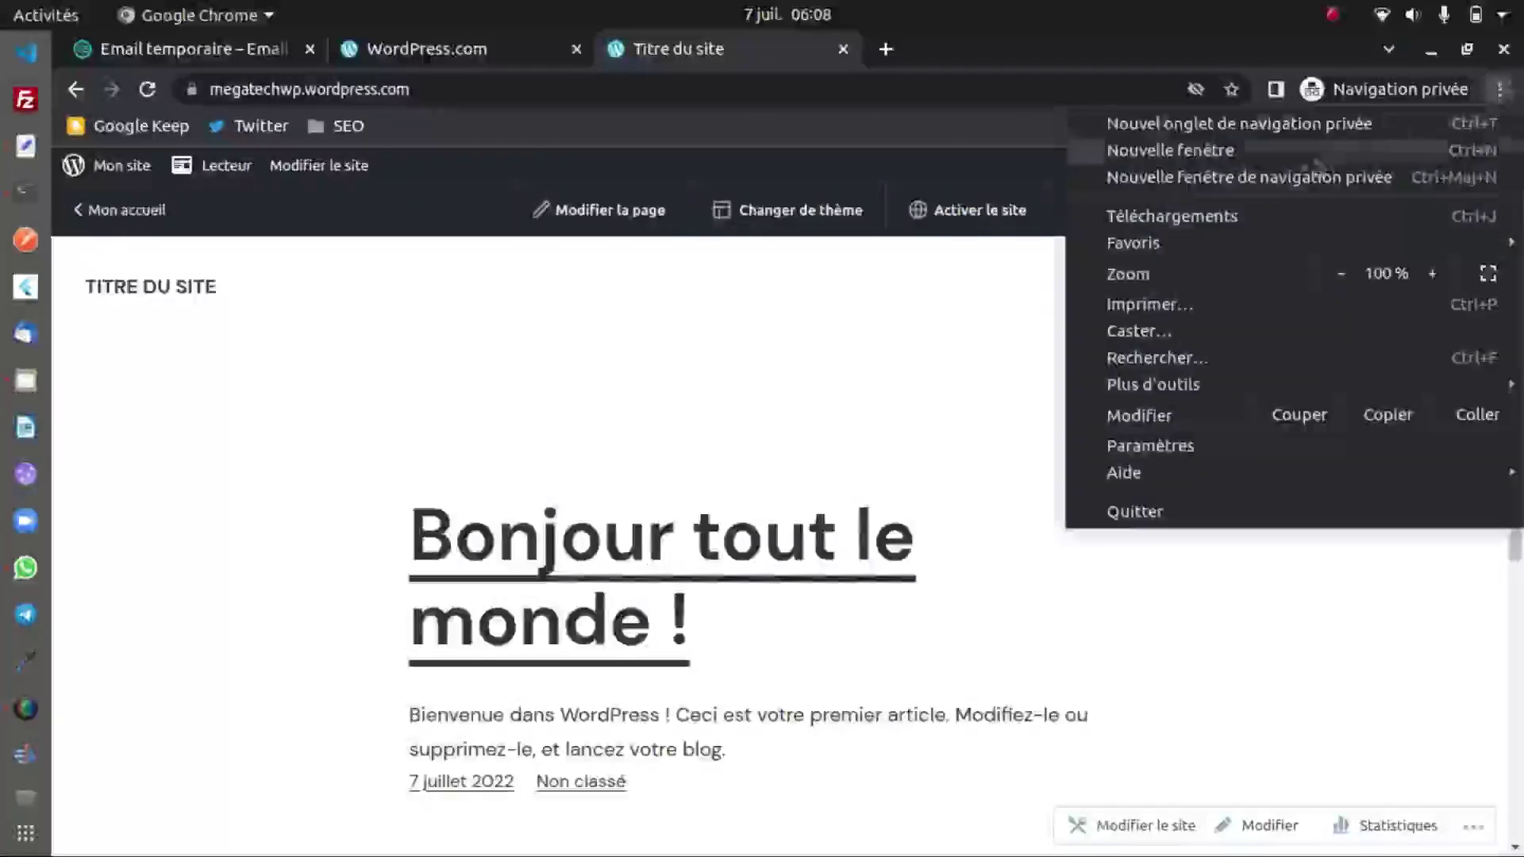
left_click(1279, 178)
key("ctrl+v")
key("Return")
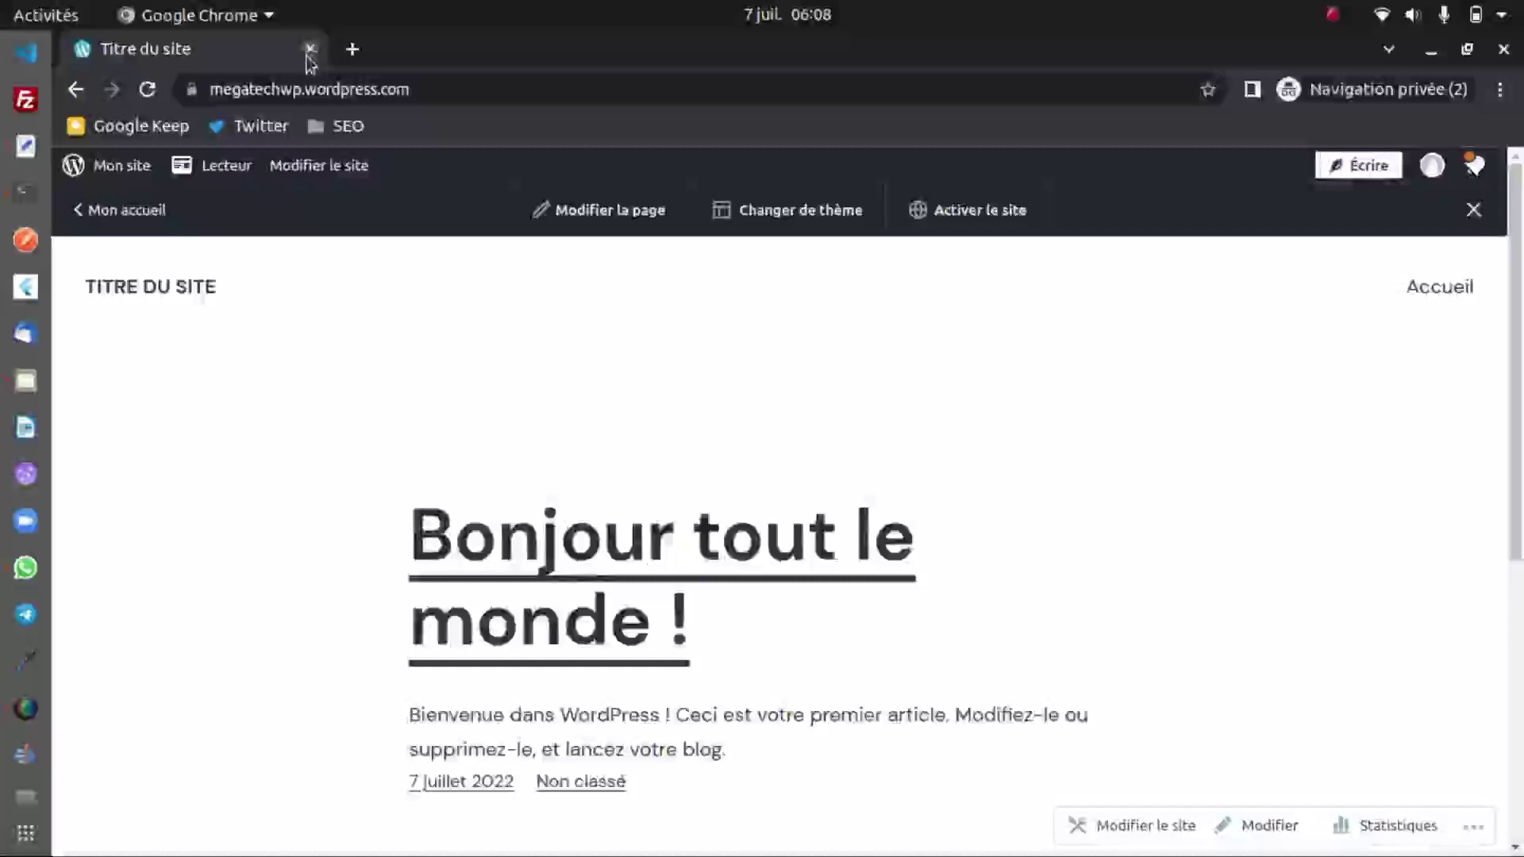
left_click(310, 49)
Open megatechwp.wordpress.com in the regular Chrome window to see it as a logged-out visitor, and return to the private window.
key("alt+Tab")
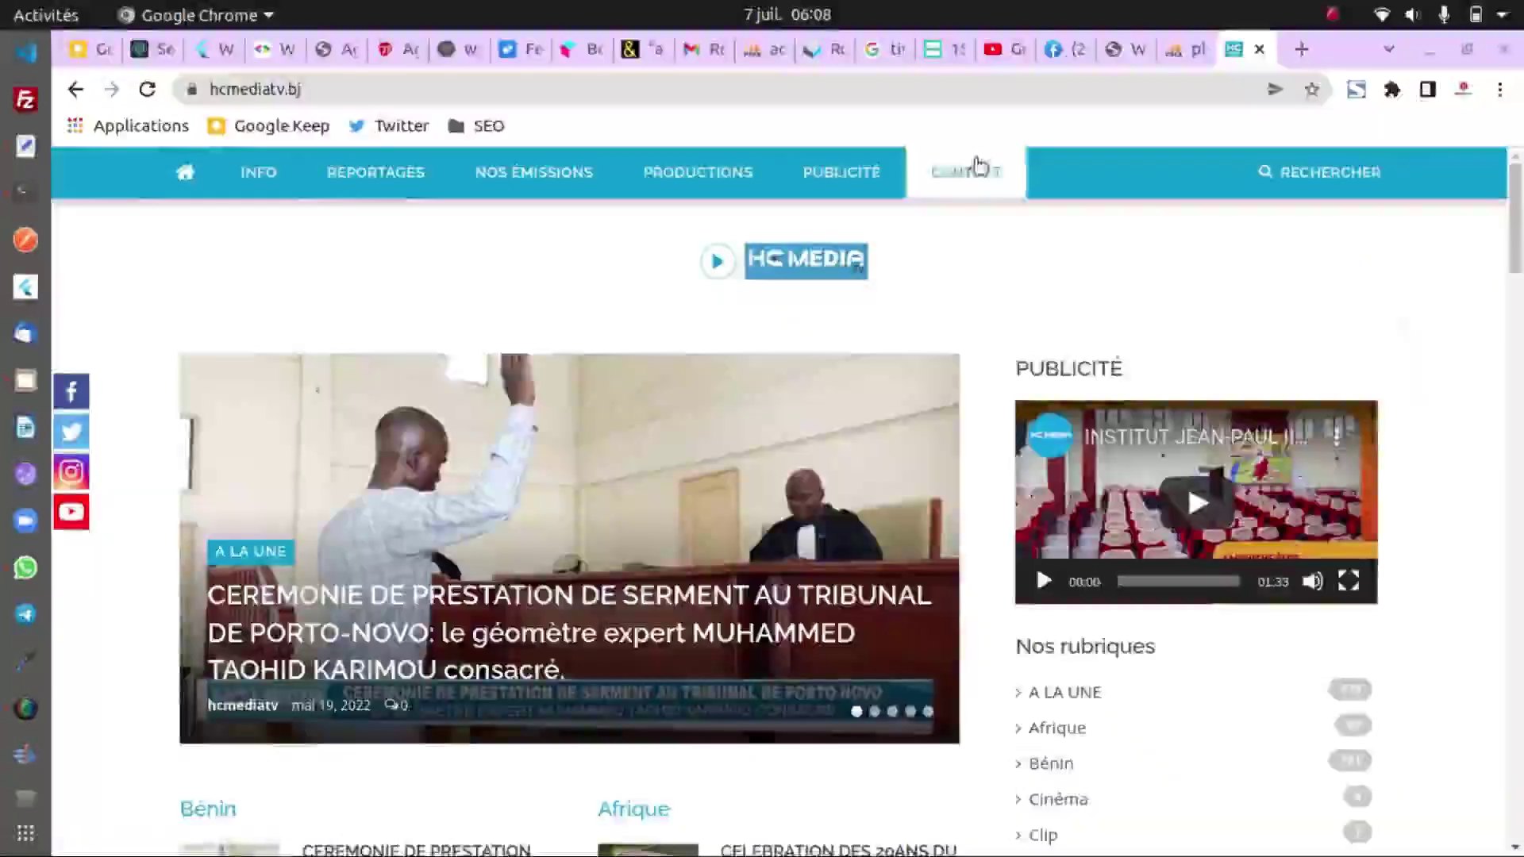
left_click(1301, 50)
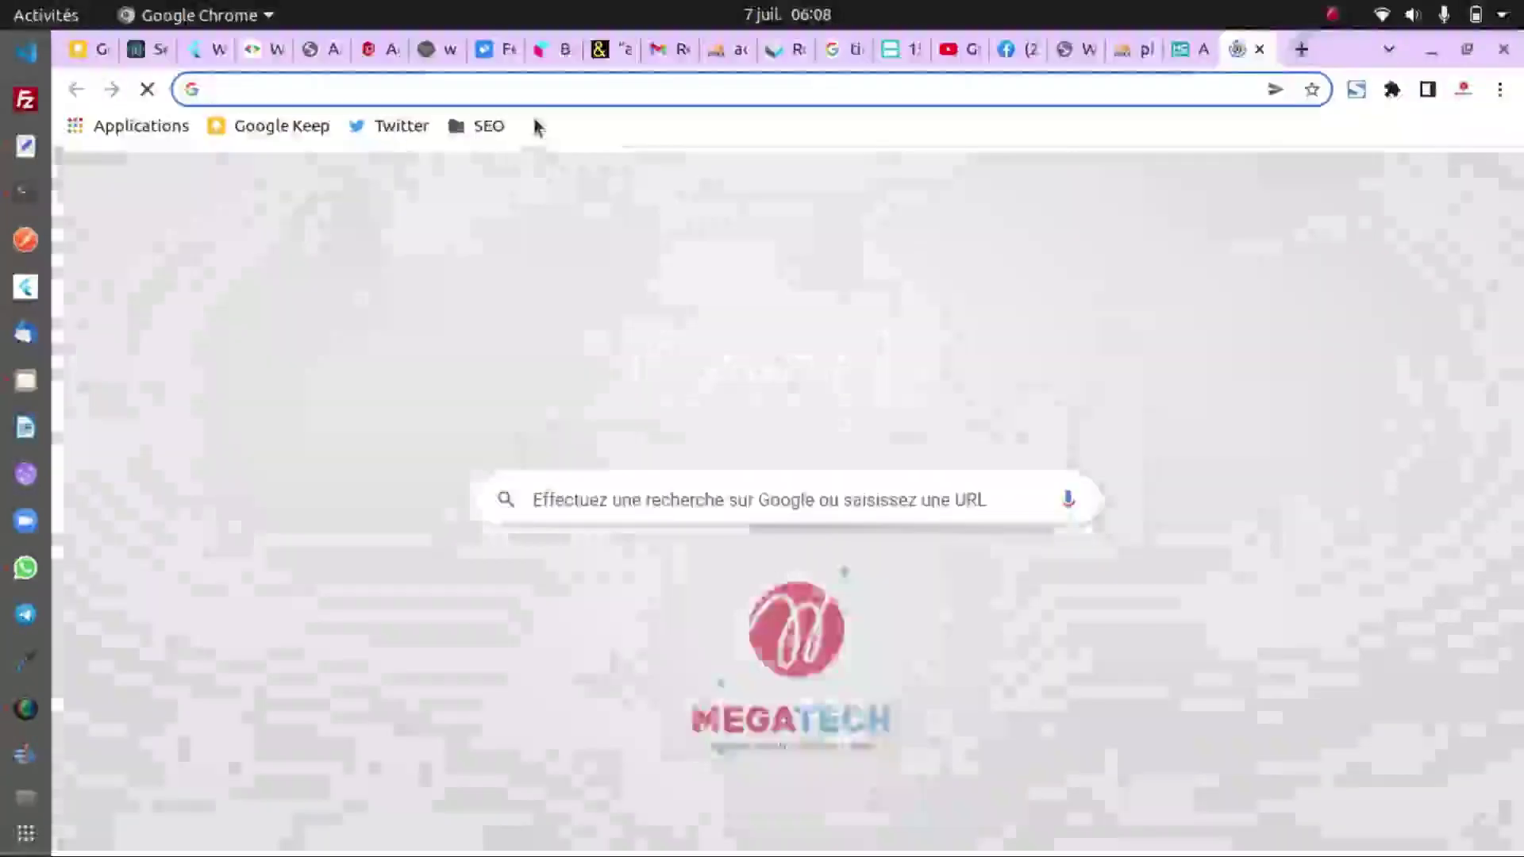
key("ctrl+v")
key("Return")
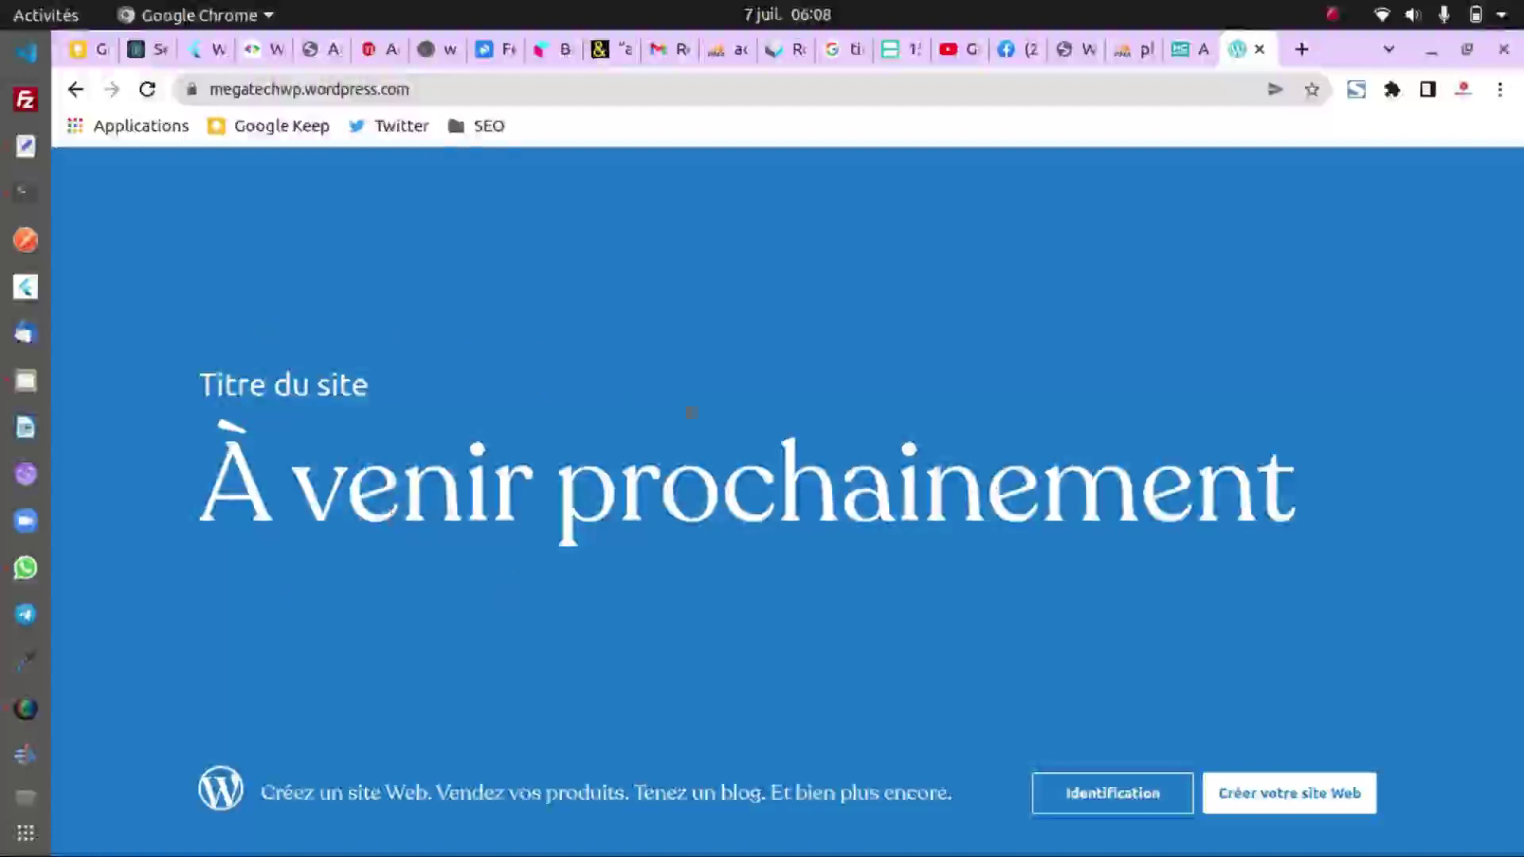
key("alt+Tab")
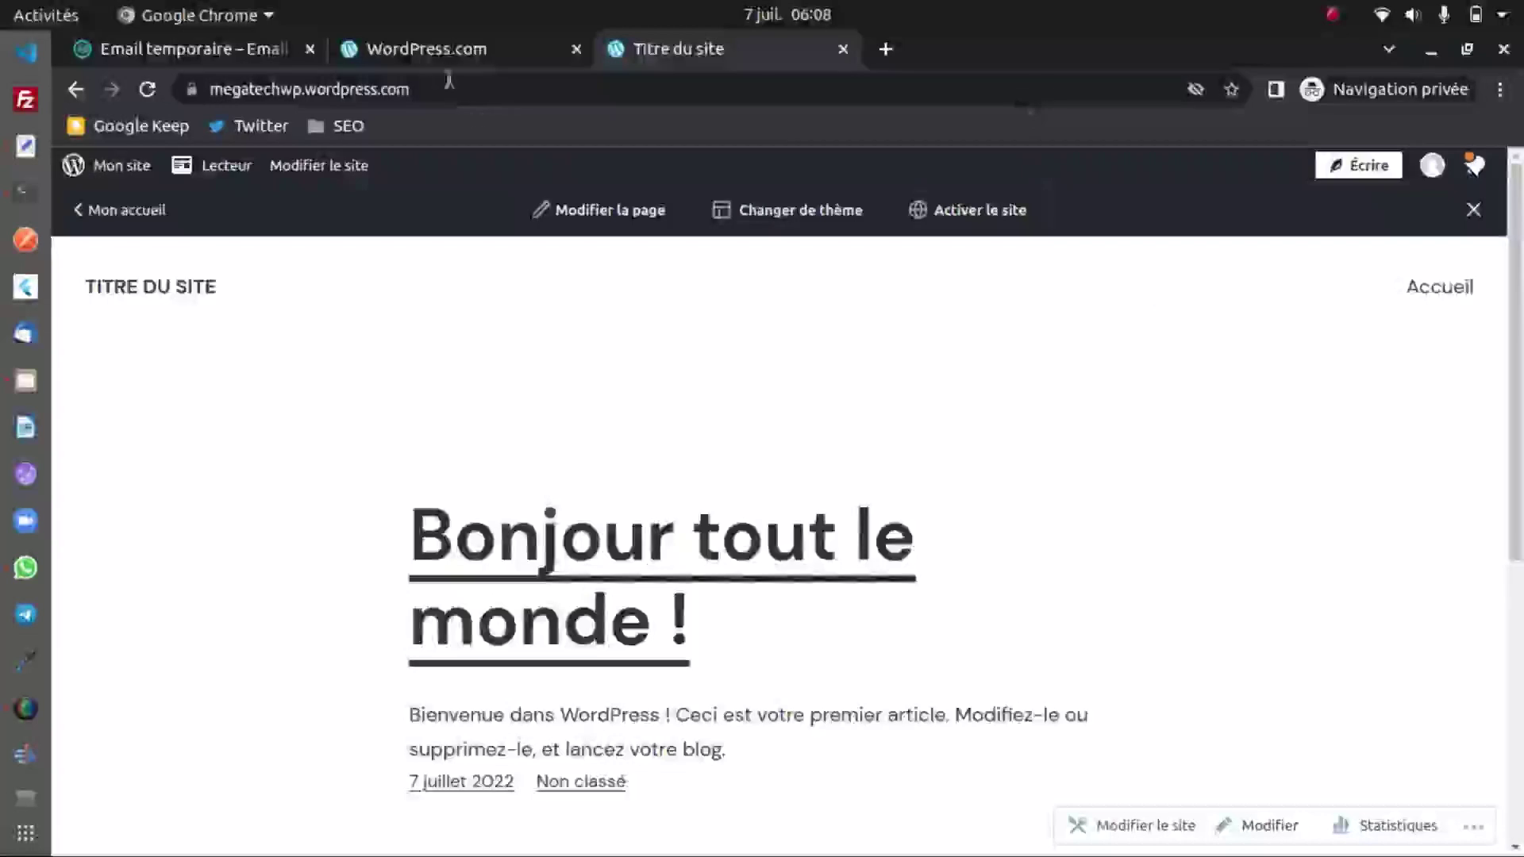
Skip the site setup choices to reach the dashboard, and open the task for naming the new site.
left_click(449, 50)
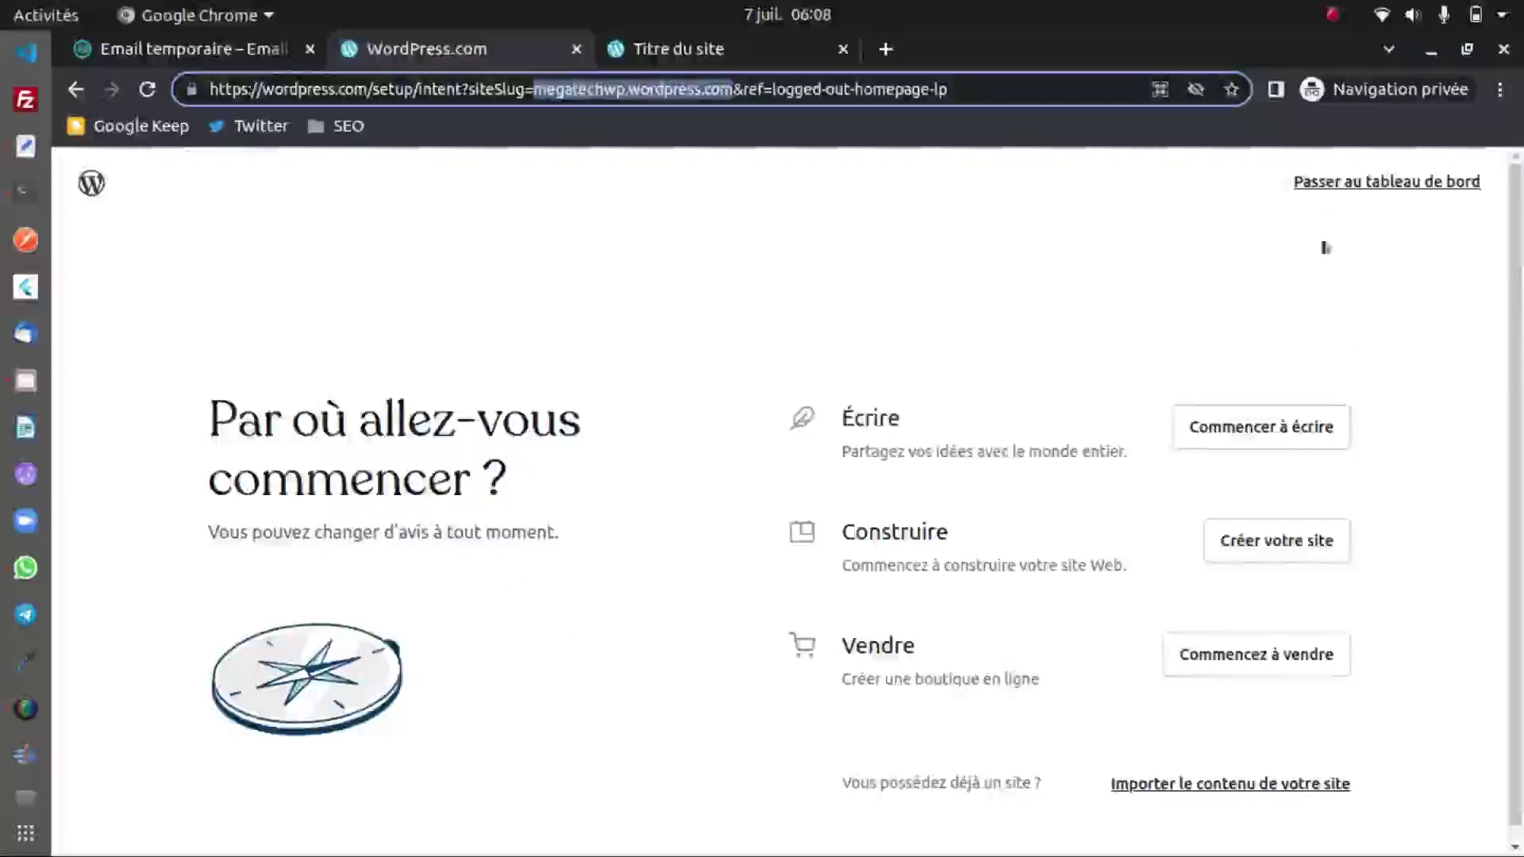
left_click(1375, 187)
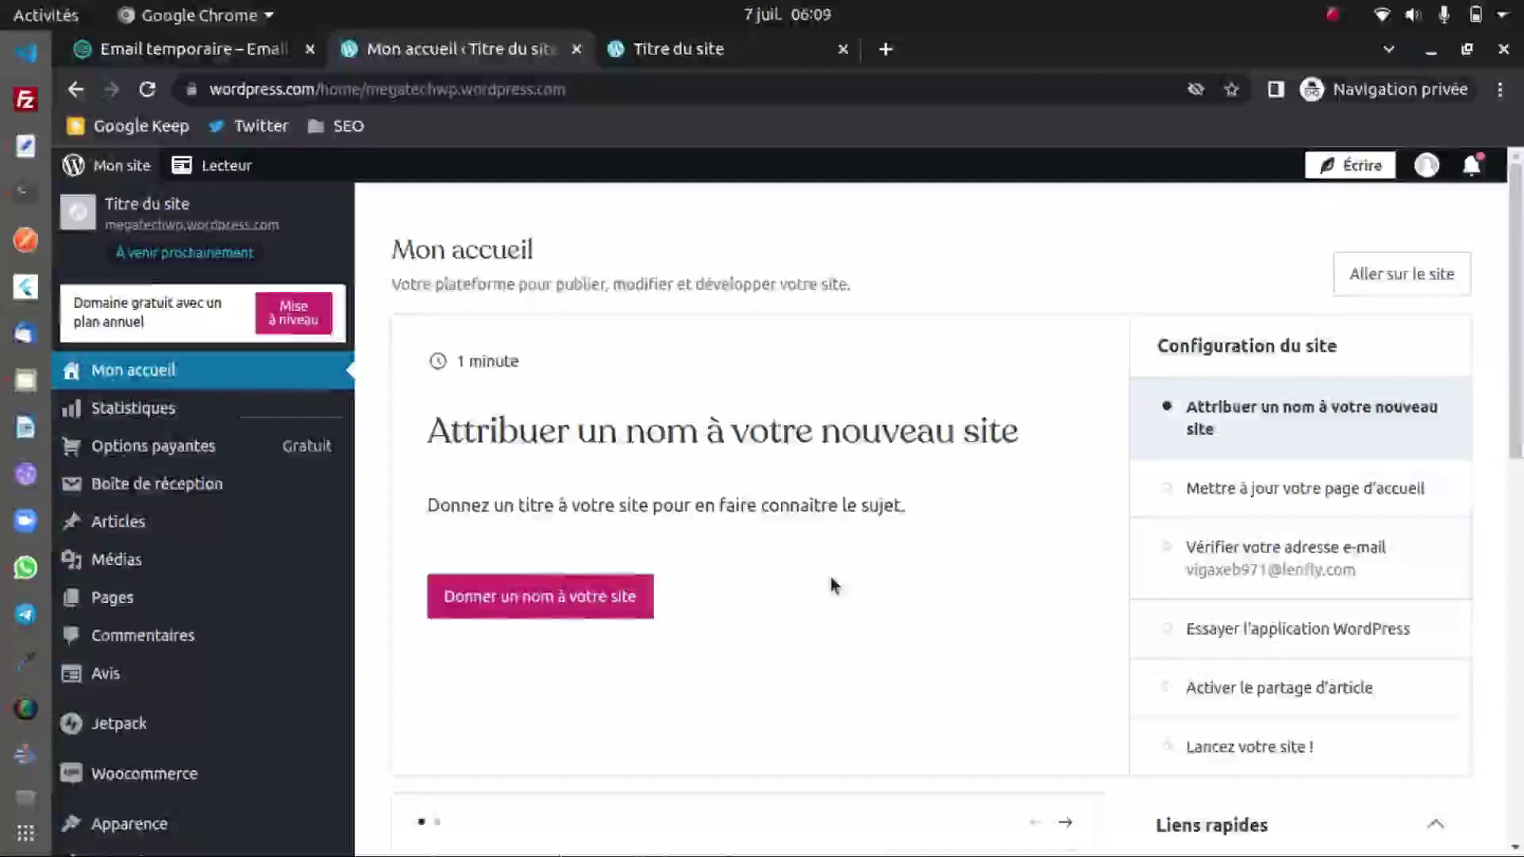
left_click(546, 609)
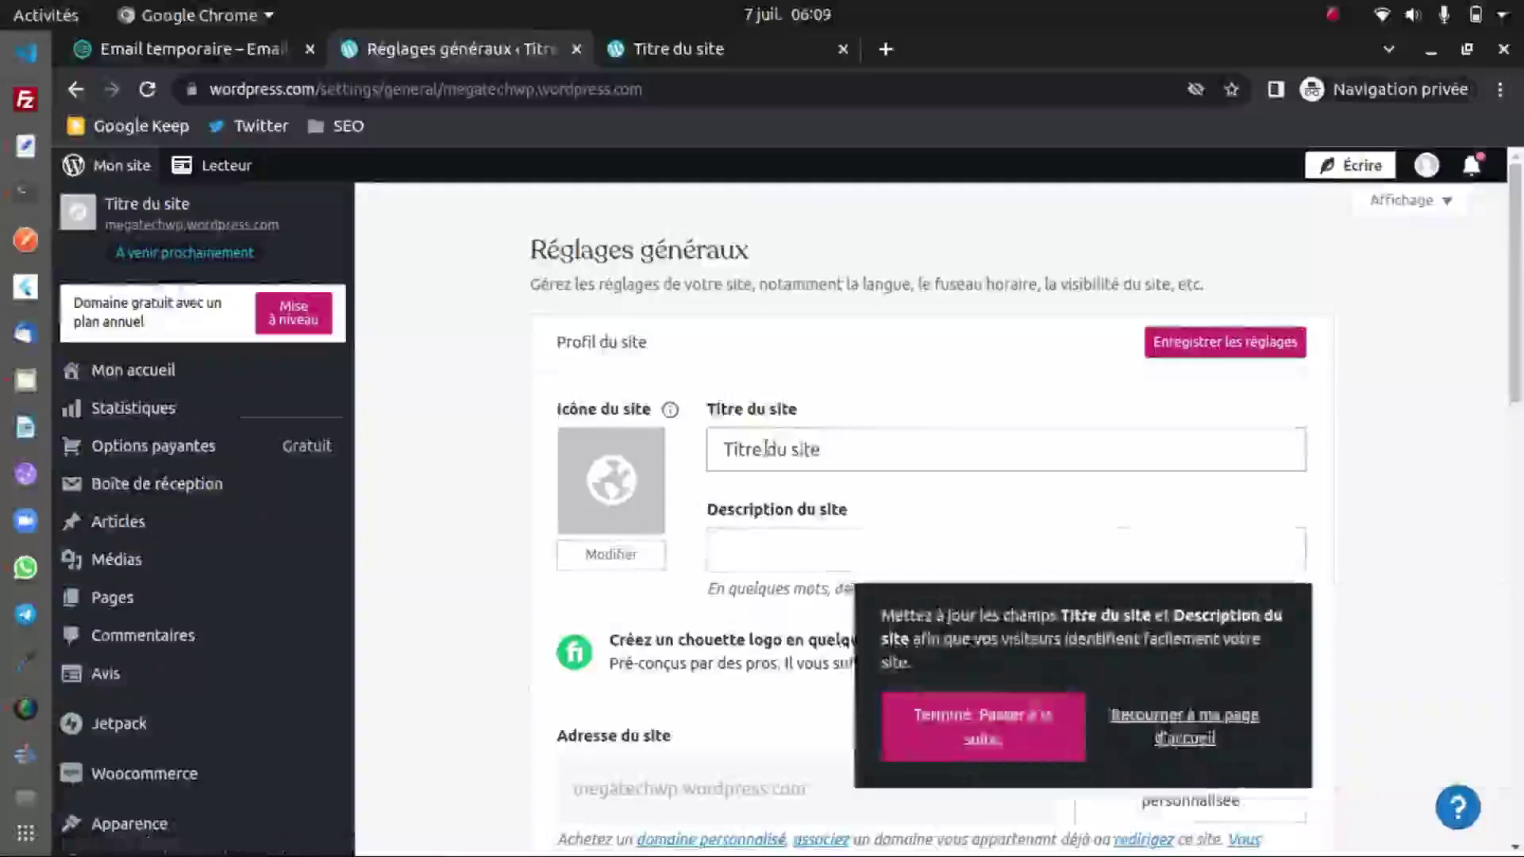
Replace the site title in the general settings with MEGATECH DEMO.
scroll(847, 432, "down", 1)
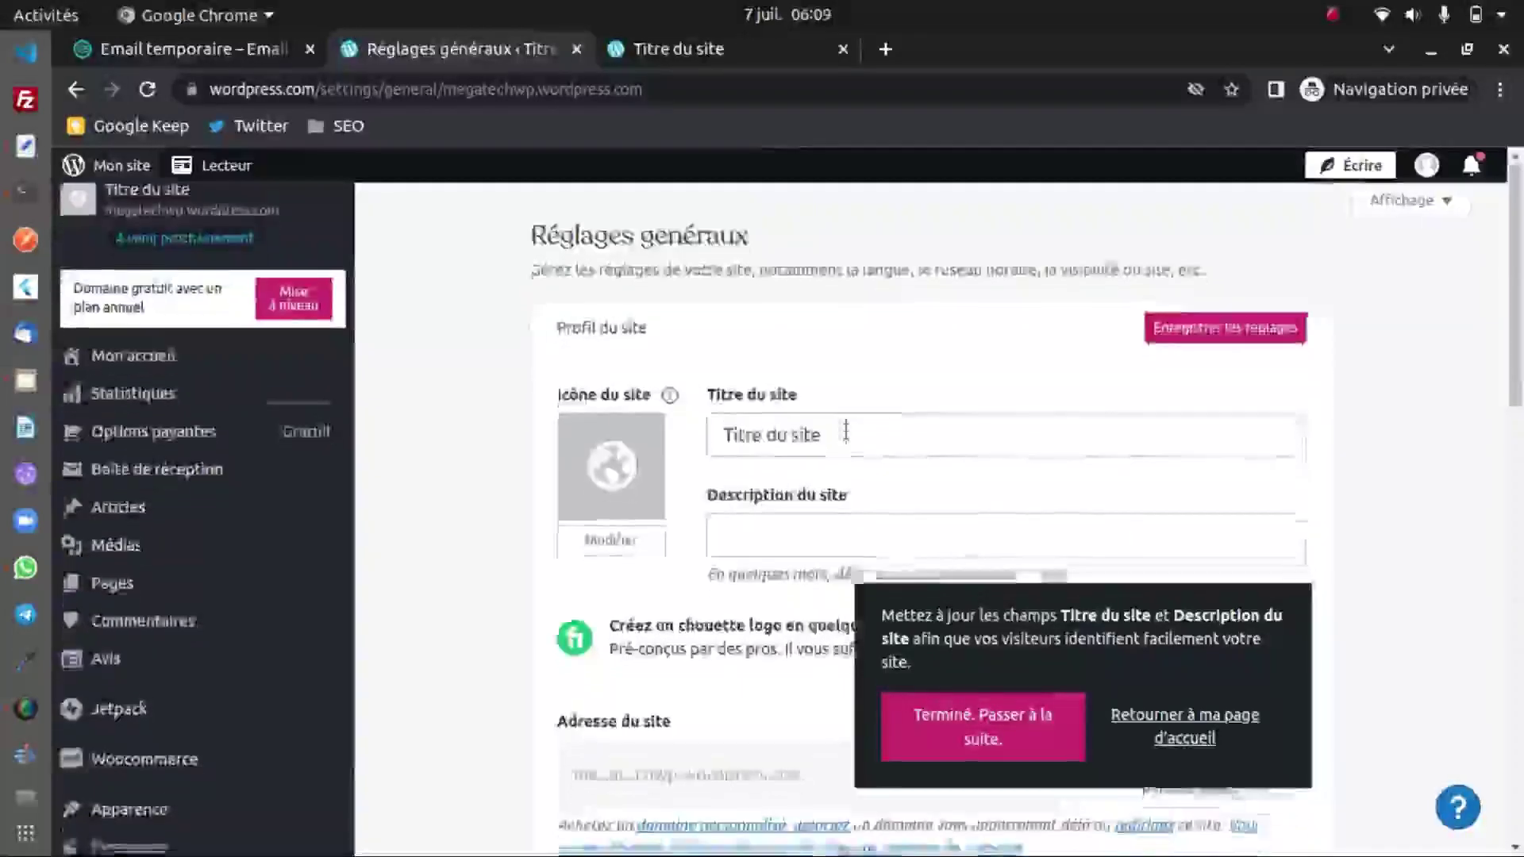
scroll(711, 435, "down", 20)
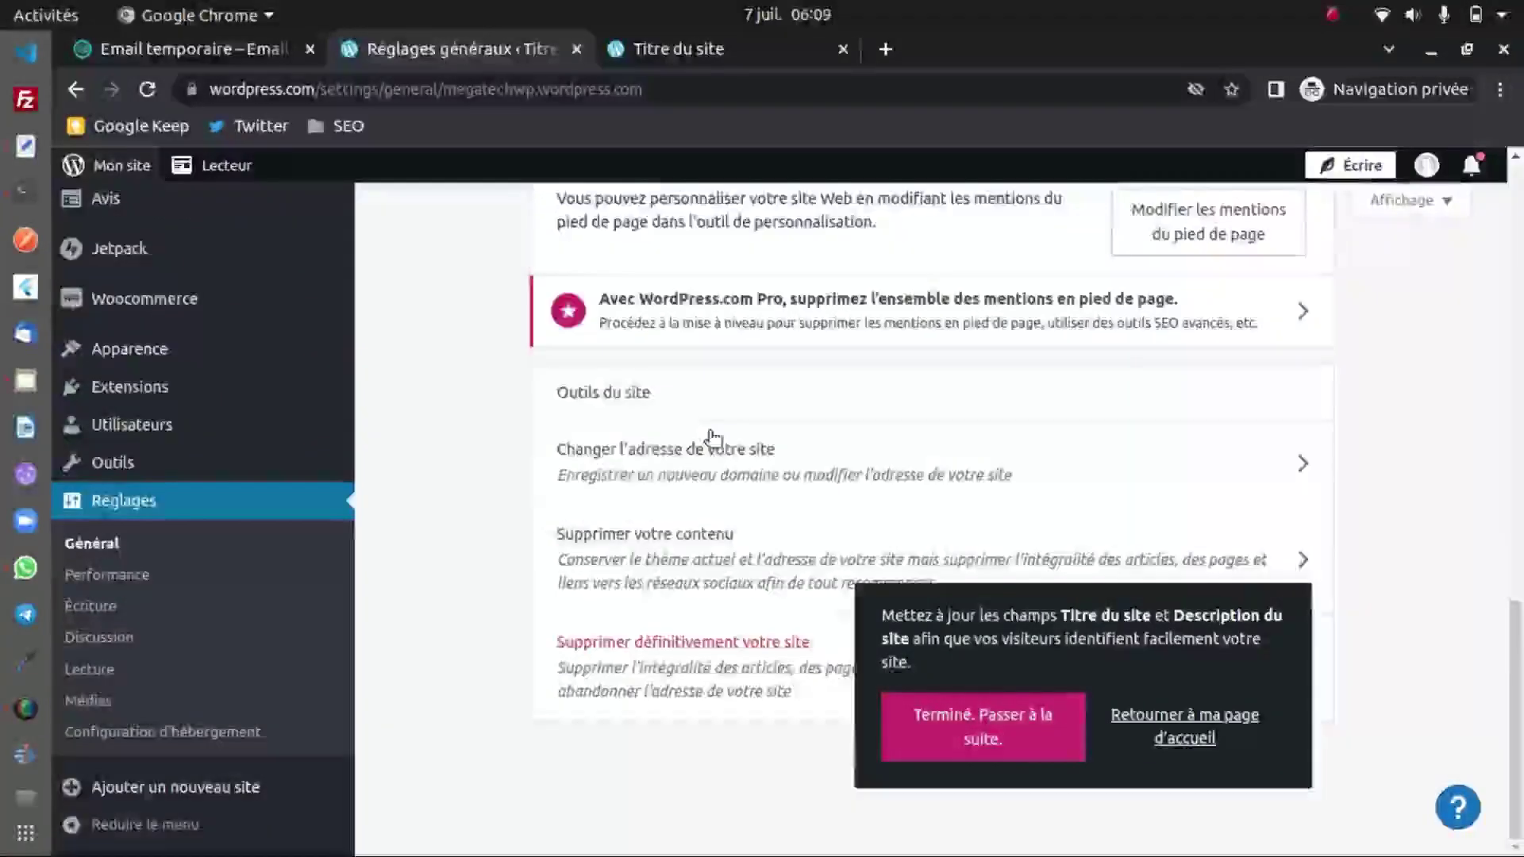
scroll(712, 435, "up", 20)
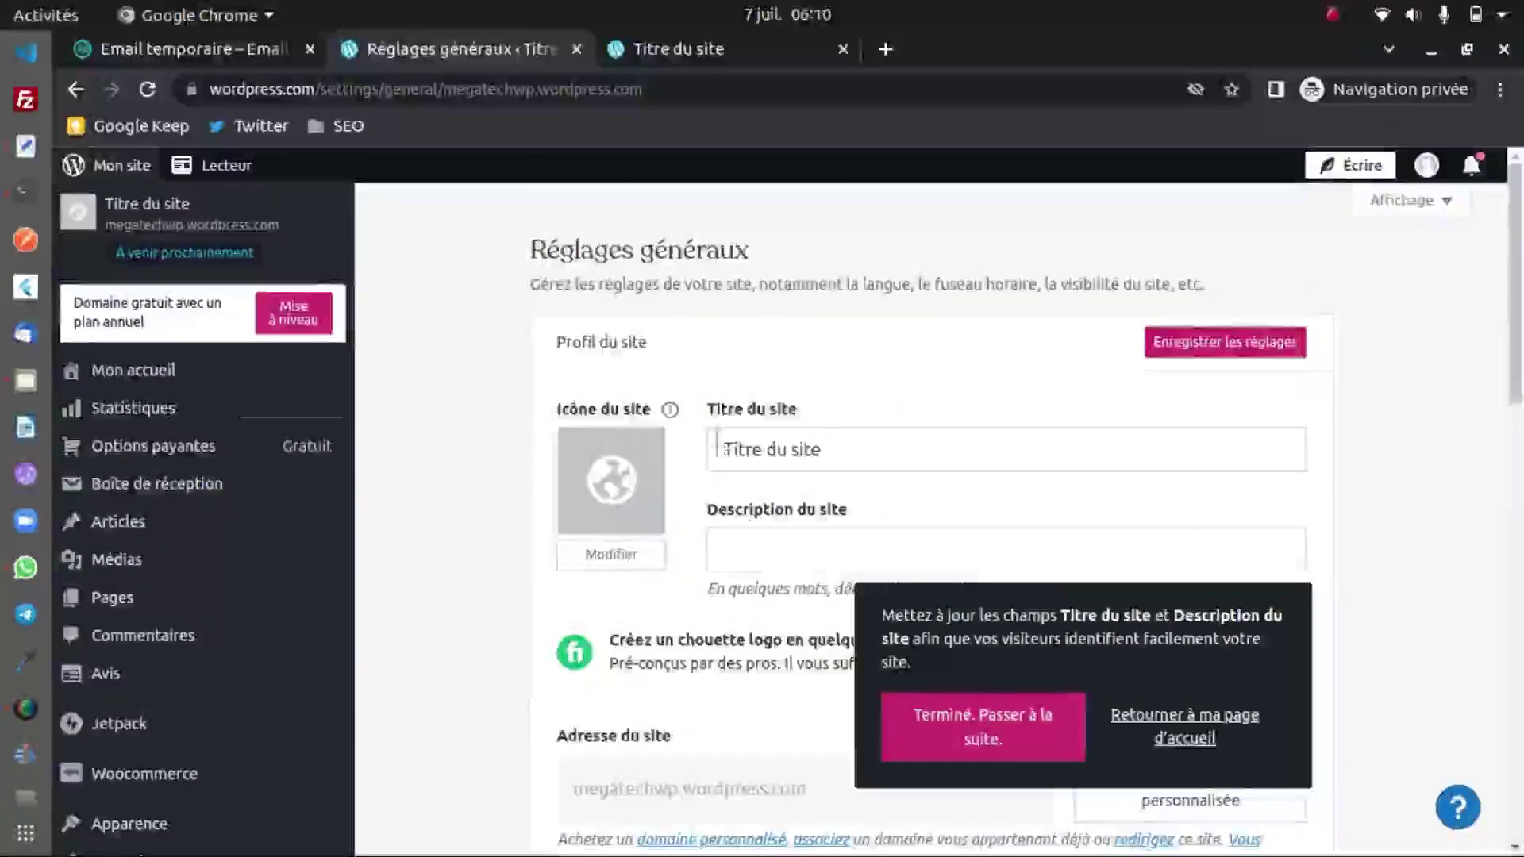
left_click(776, 451)
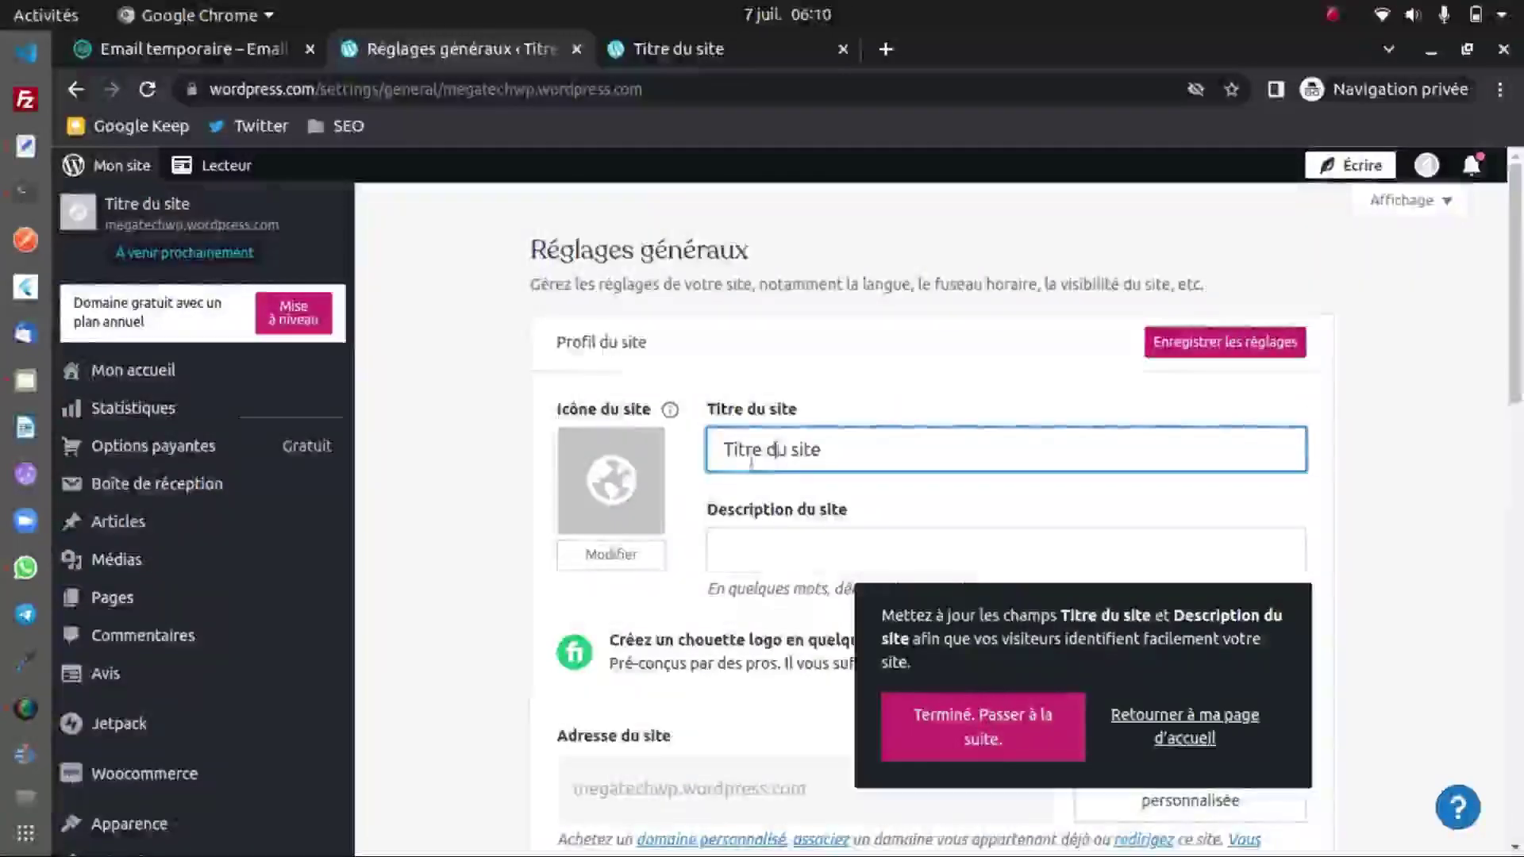
left_click_drag(860, 445, 689, 454)
type("MEGAT")
key("BackSpace")
type("GATECH DEMO")
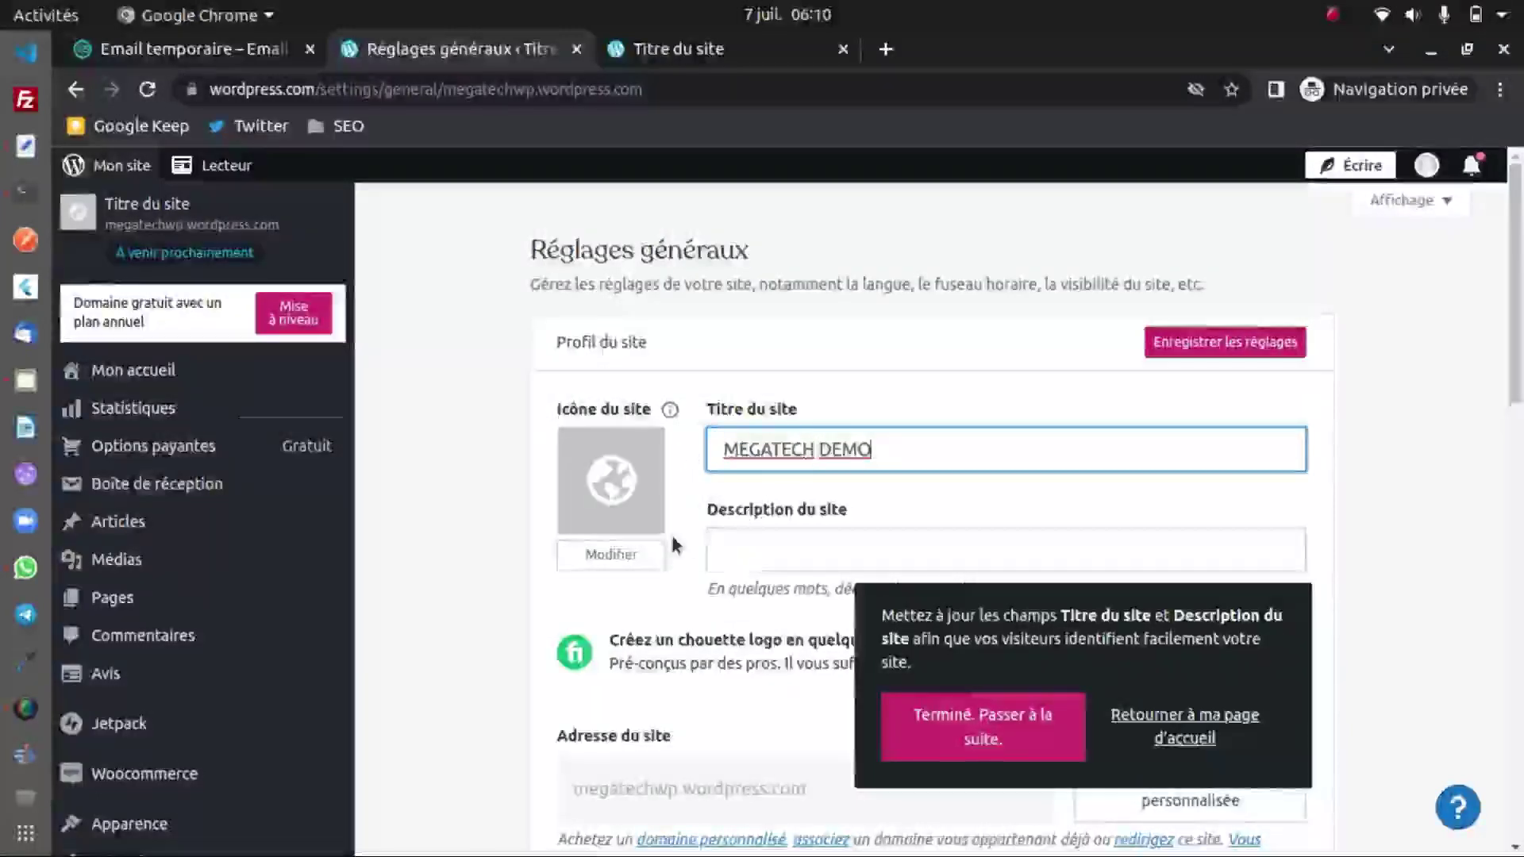
Enter the site description "Site de démonstration de MEGATECH", using the spelling suggestion to add the accent.
left_click(765, 558)
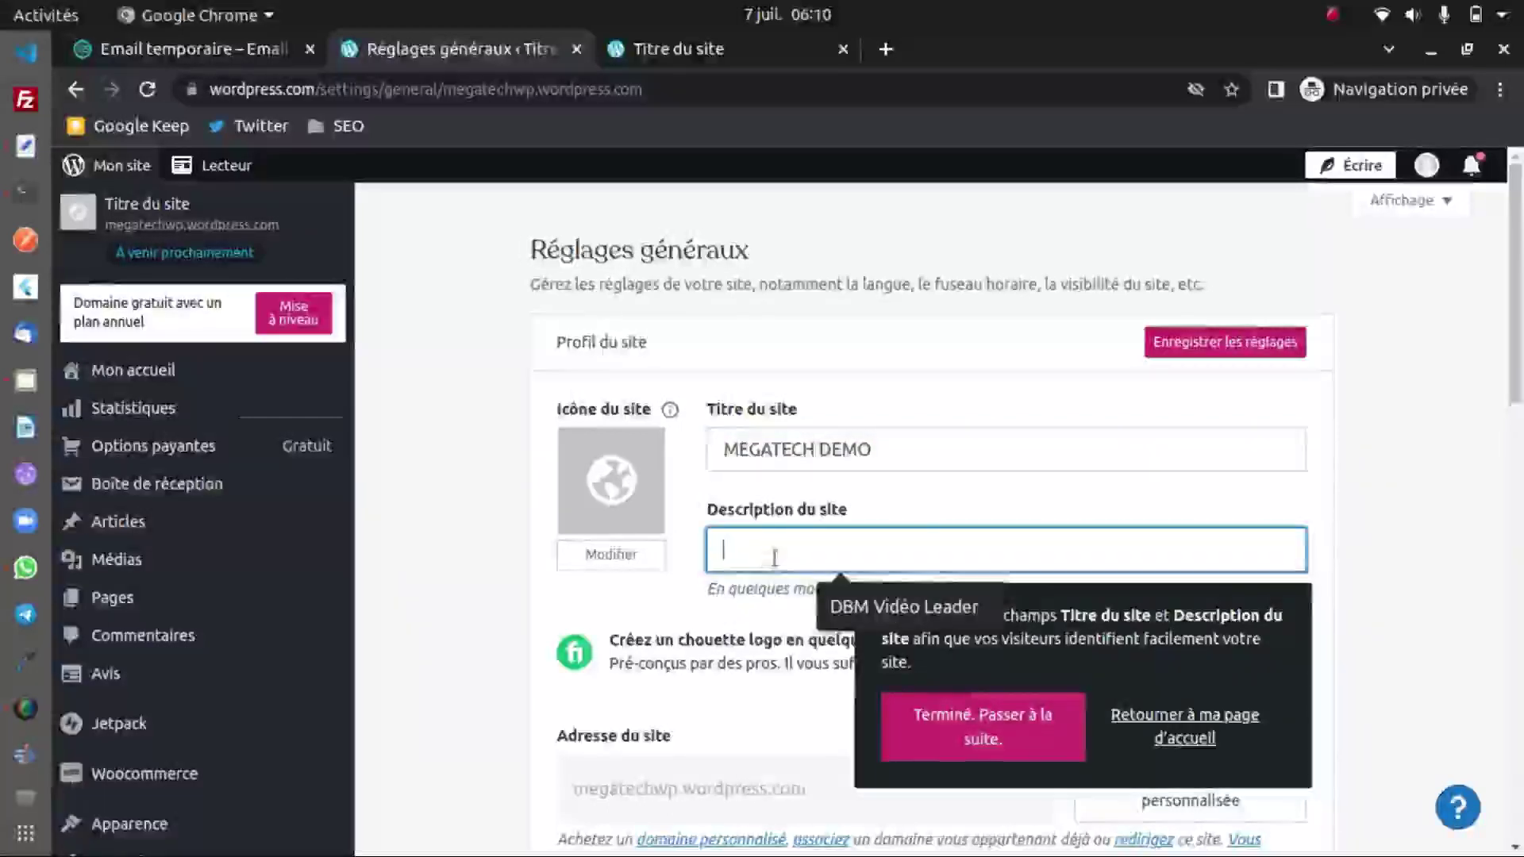
type("Site de demonstration")
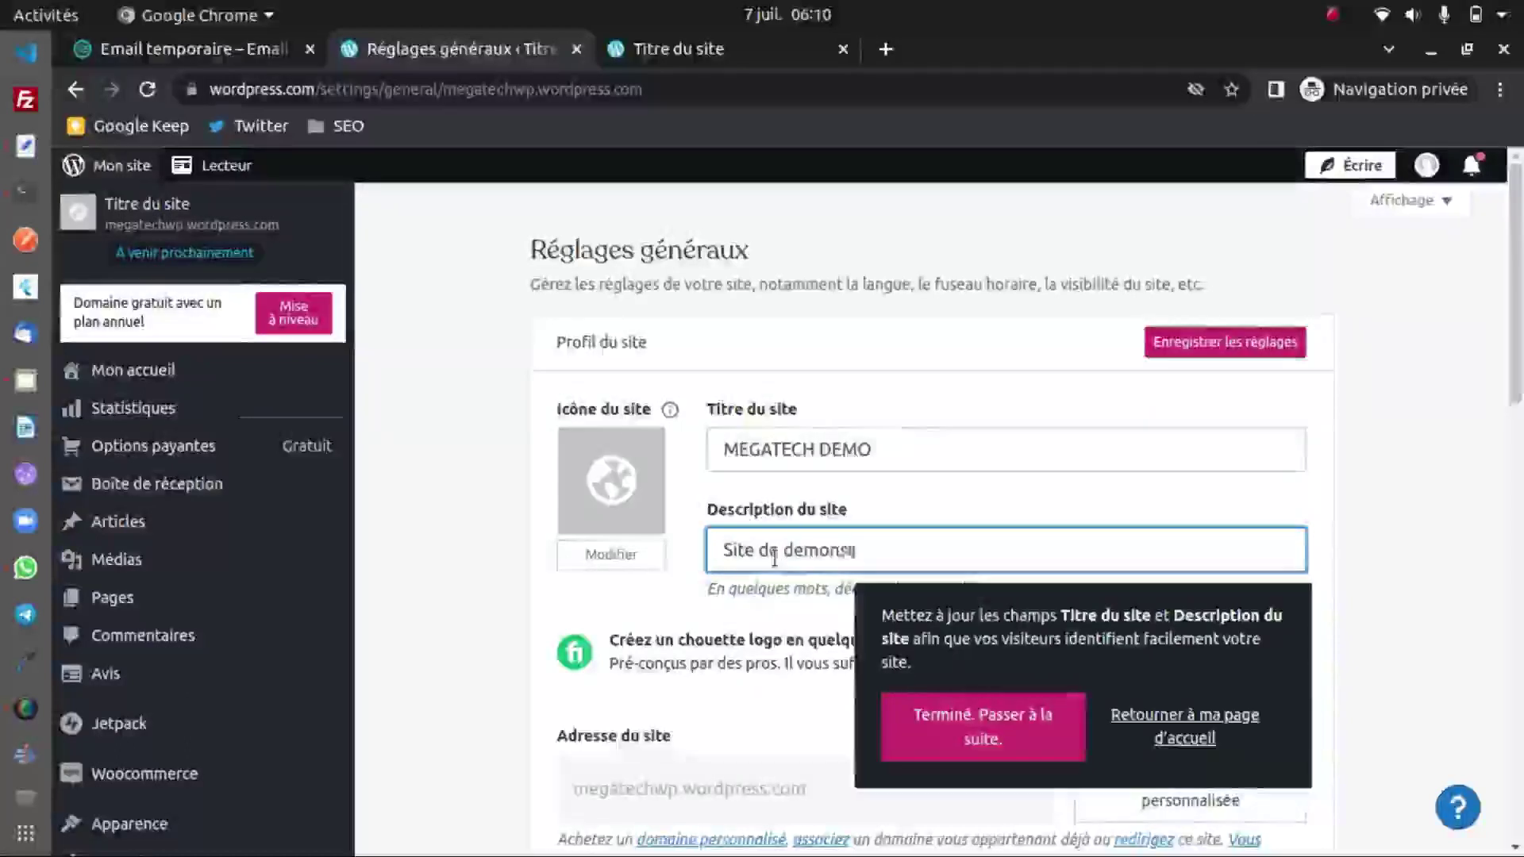
type(" de MEGATECH")
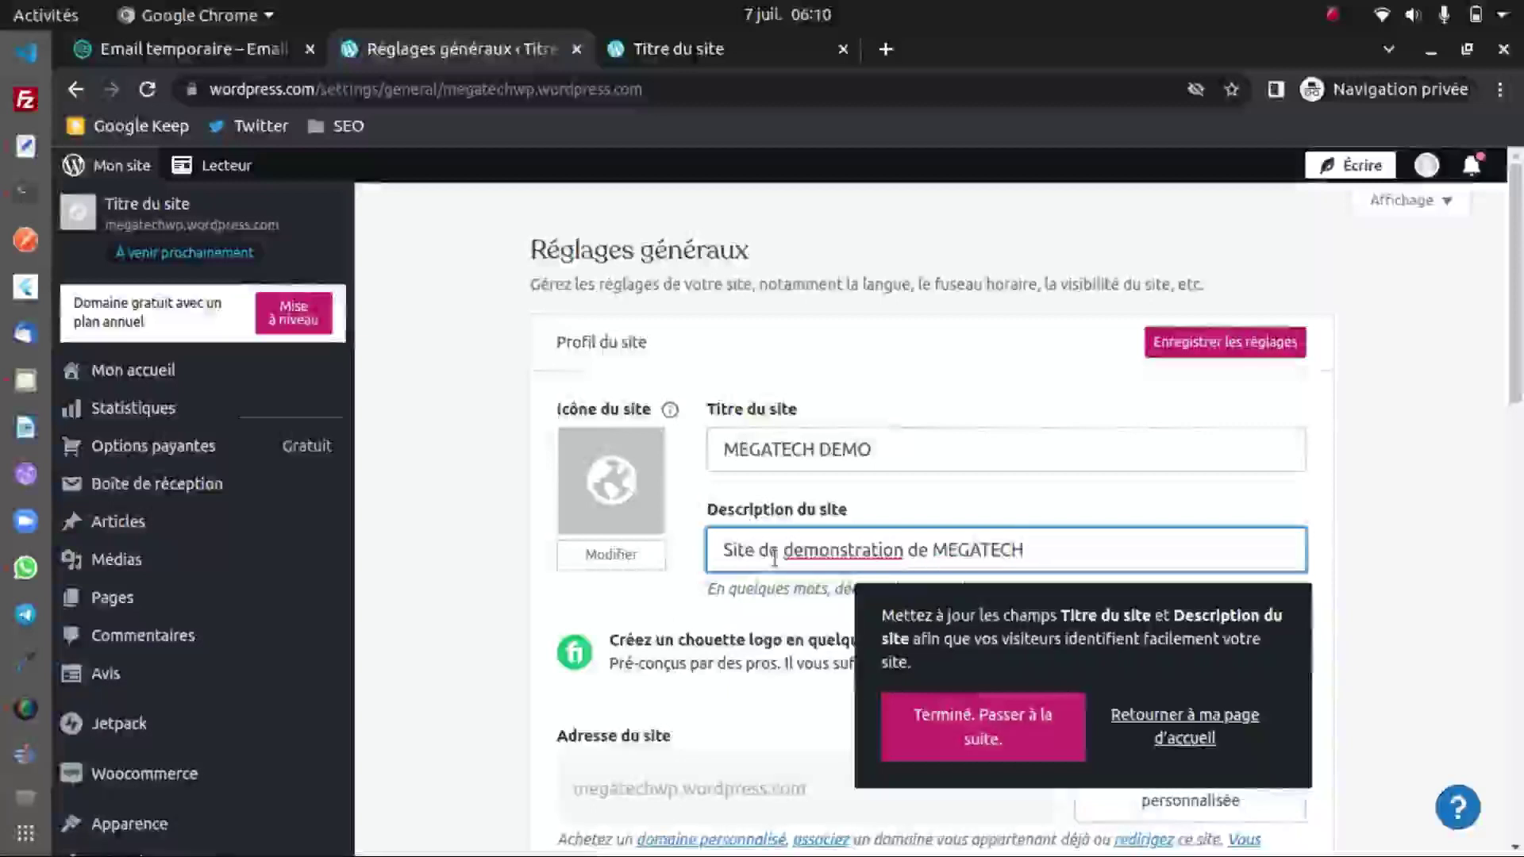
right_click(826, 550)
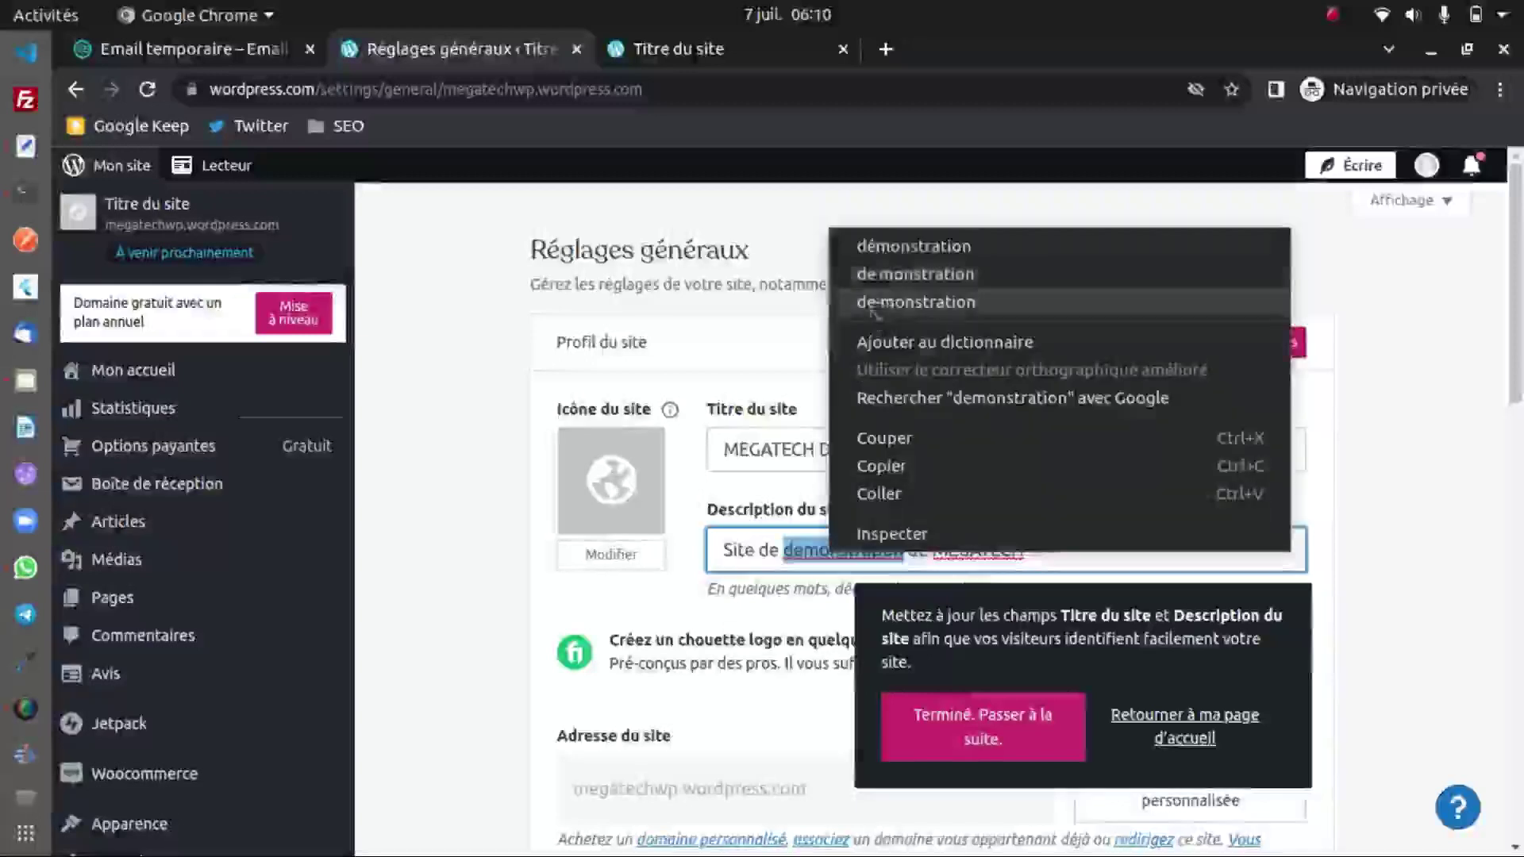
left_click(881, 246)
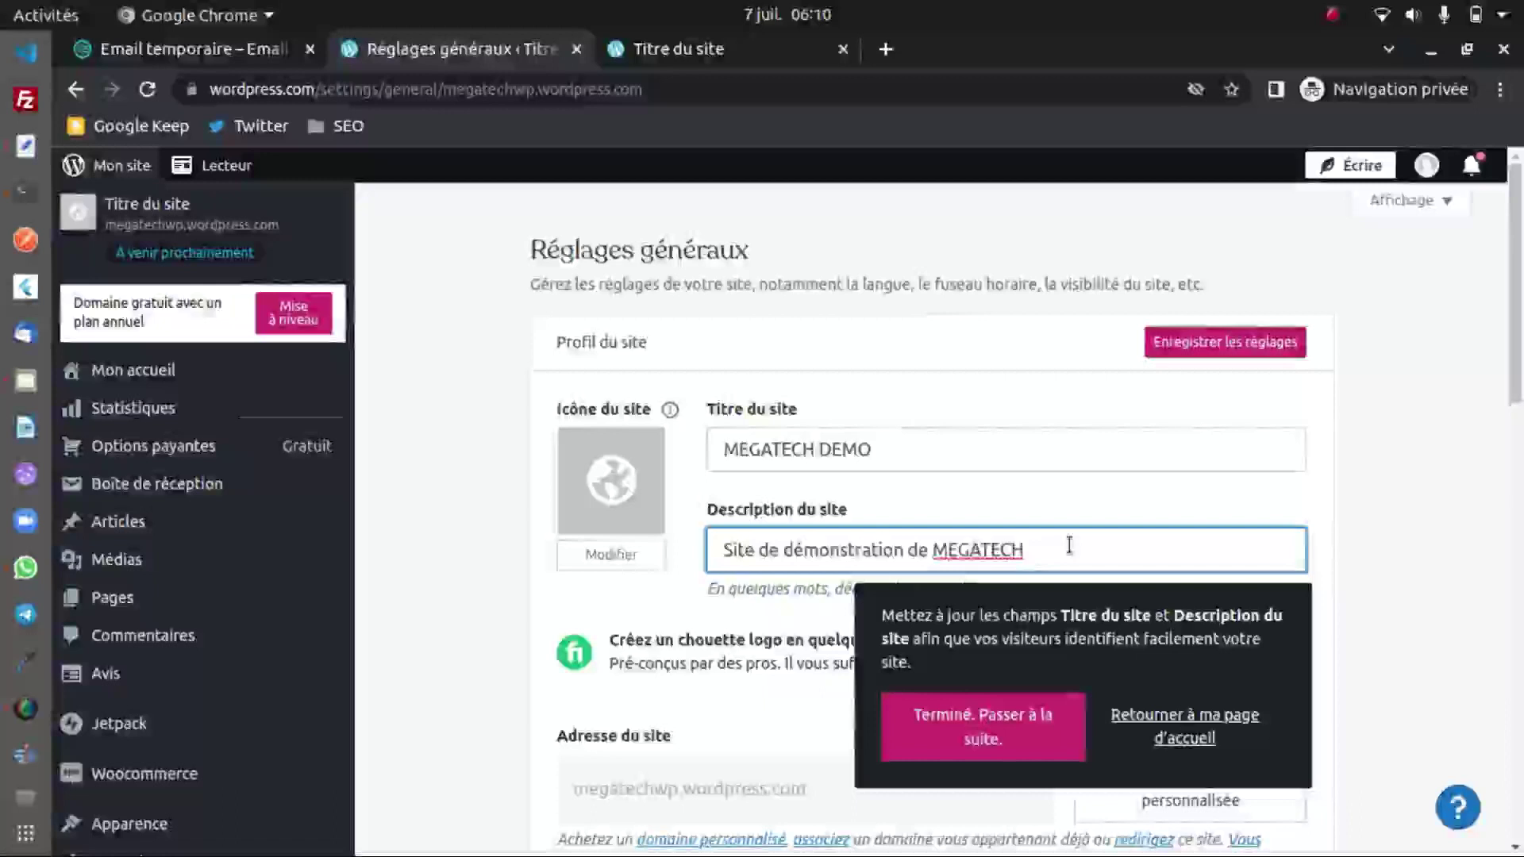
Upload the logo file "megatech1_Plan de travail 1 copie 2.png" for the site icon and continue to the image editor.
left_click(610, 555)
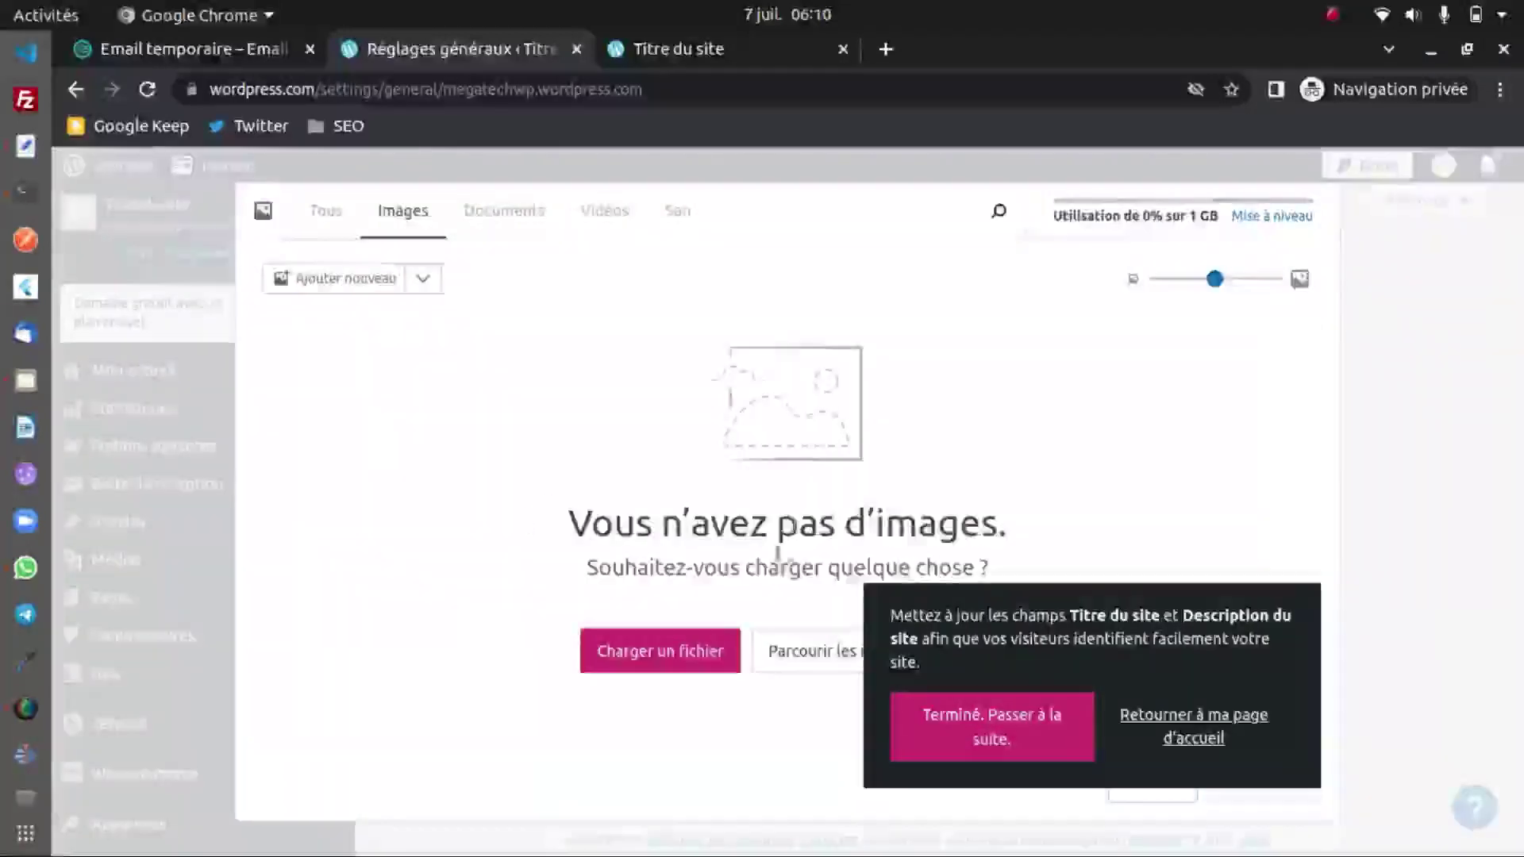
left_click(660, 662)
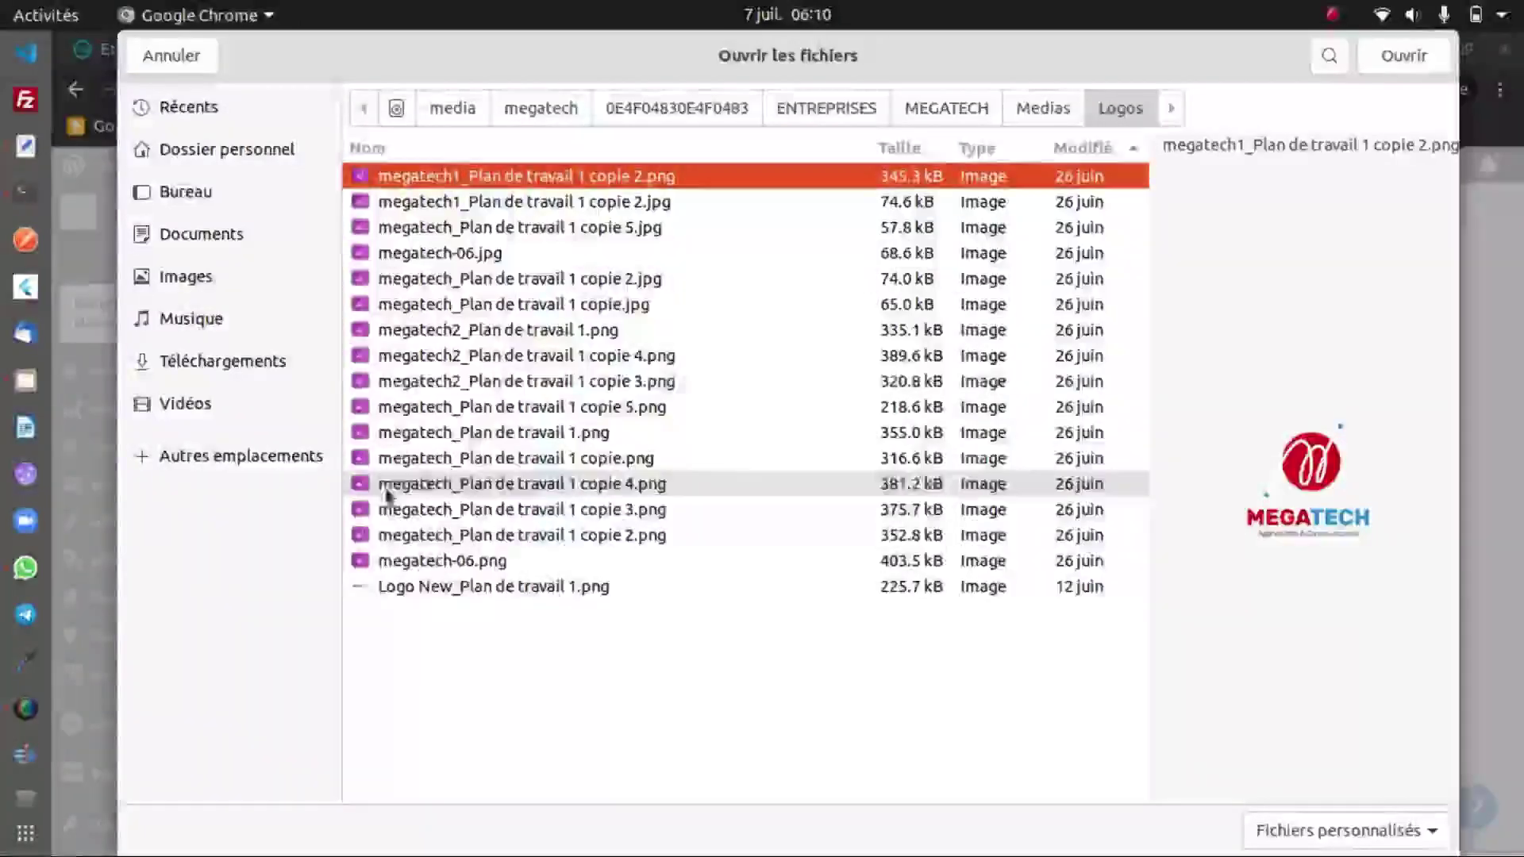
double_click(501, 177)
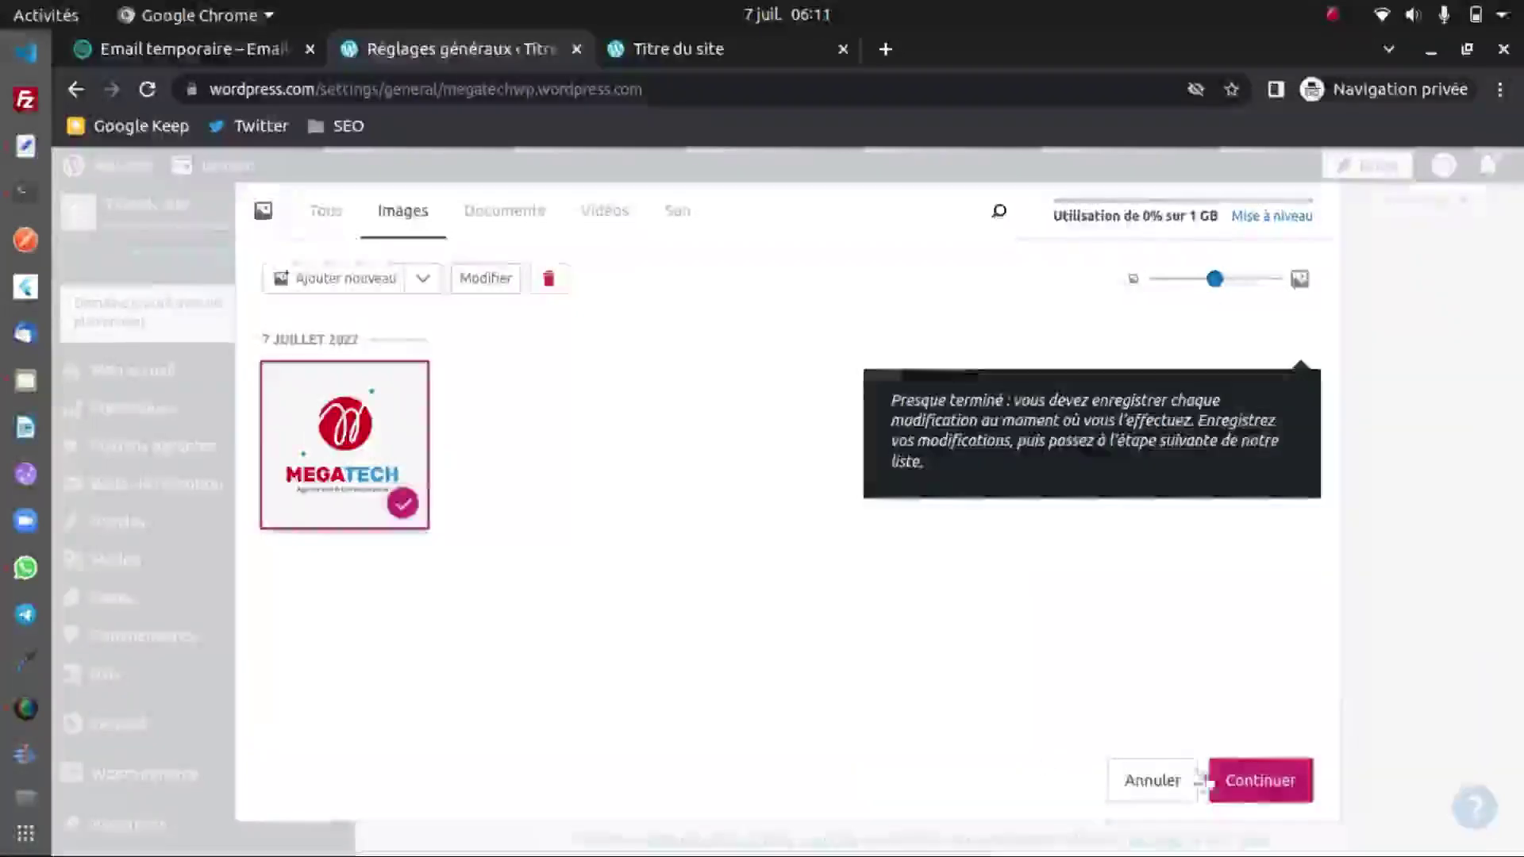
left_click(1269, 782)
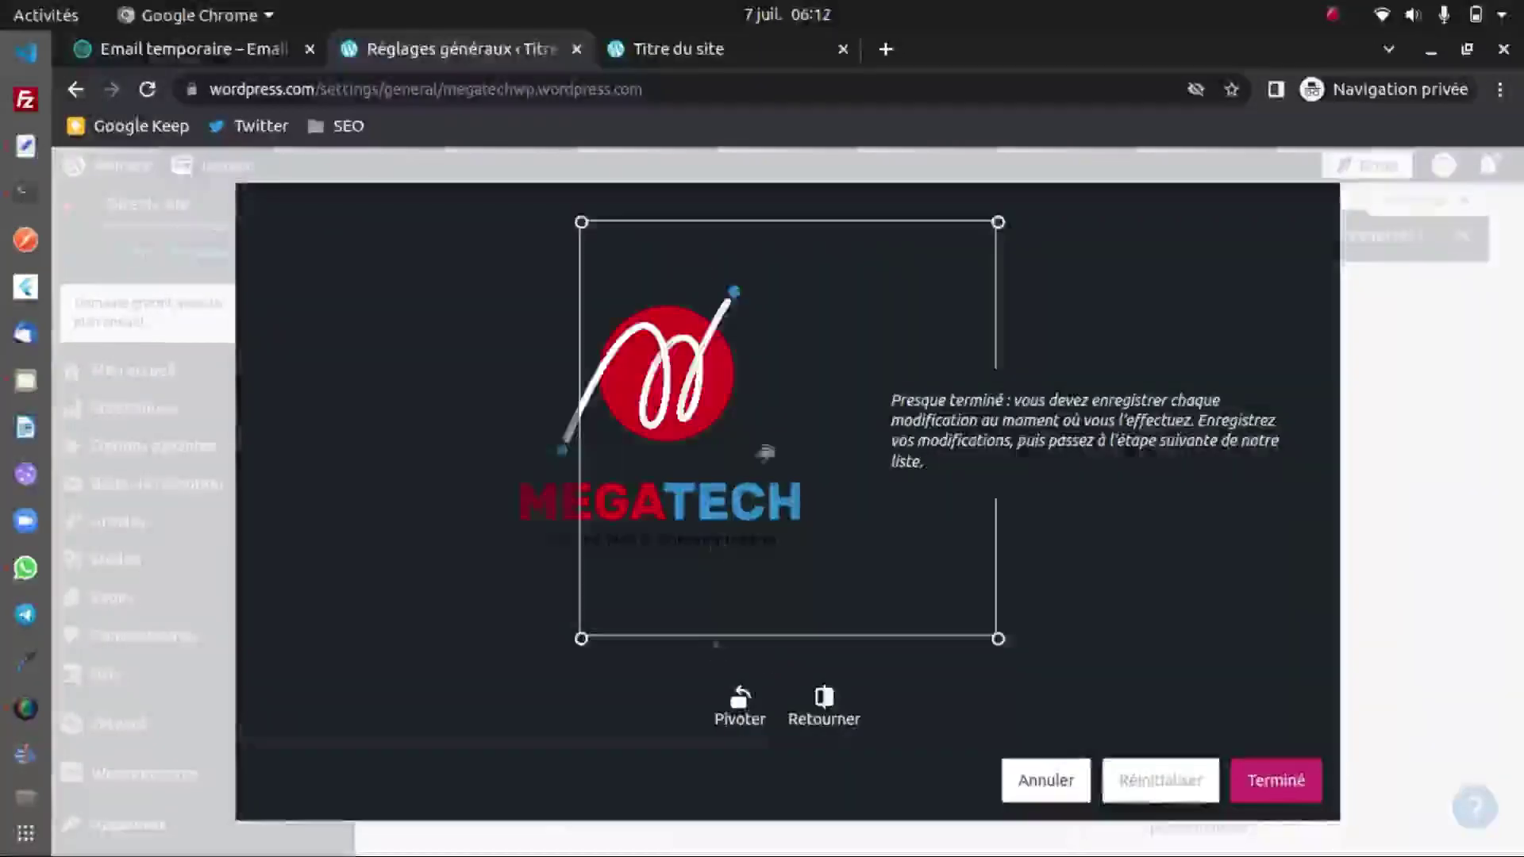
Crop the logo to a square around its round red emblem, leaving out the MEGATECH text, and apply it as the site icon.
left_click_drag(657, 399, 536, 399)
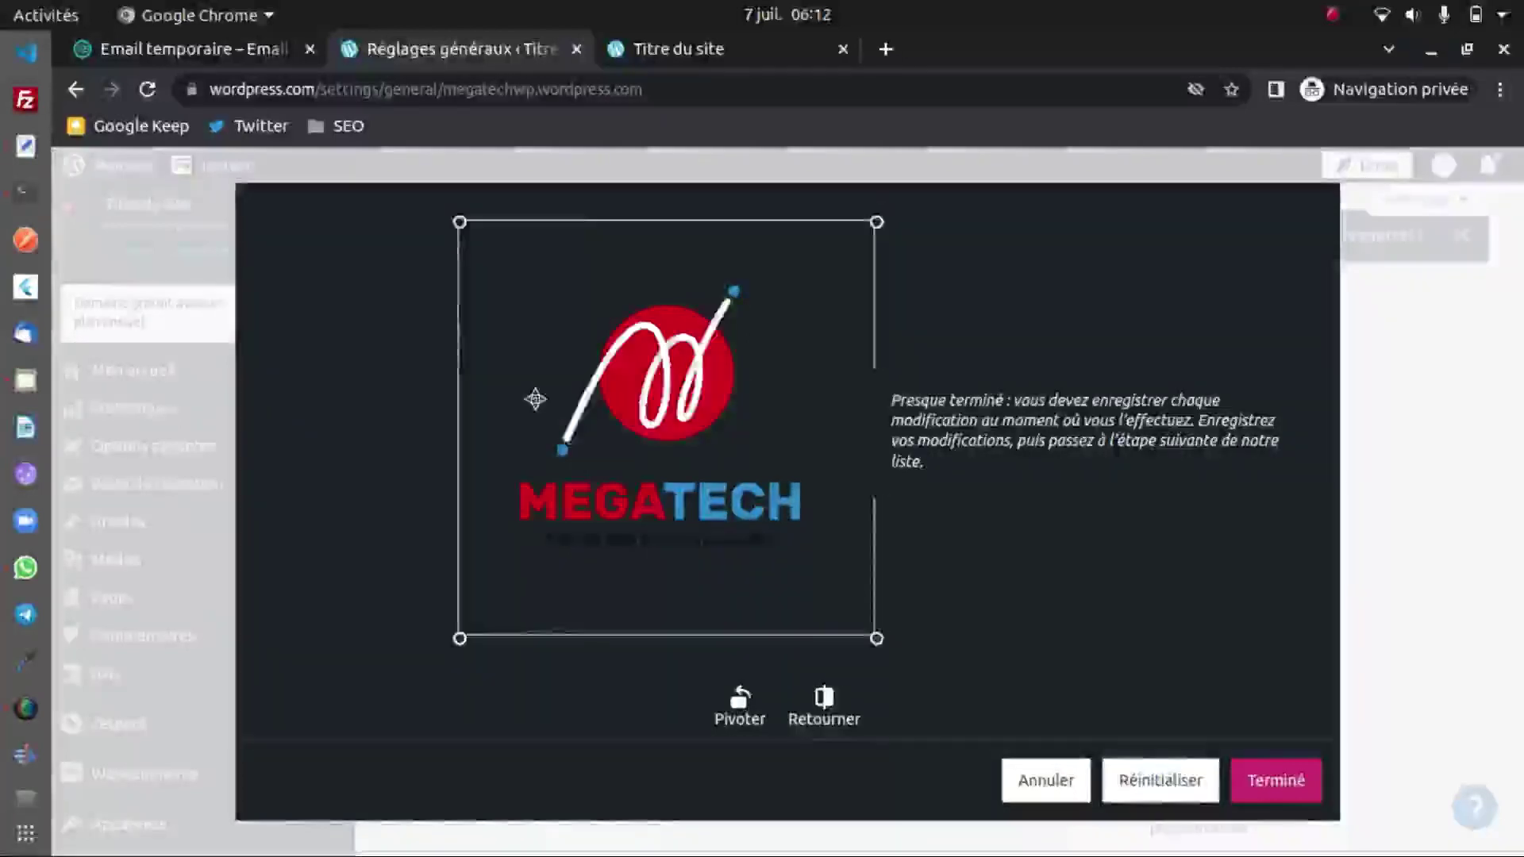
left_click_drag(584, 638, 594, 532)
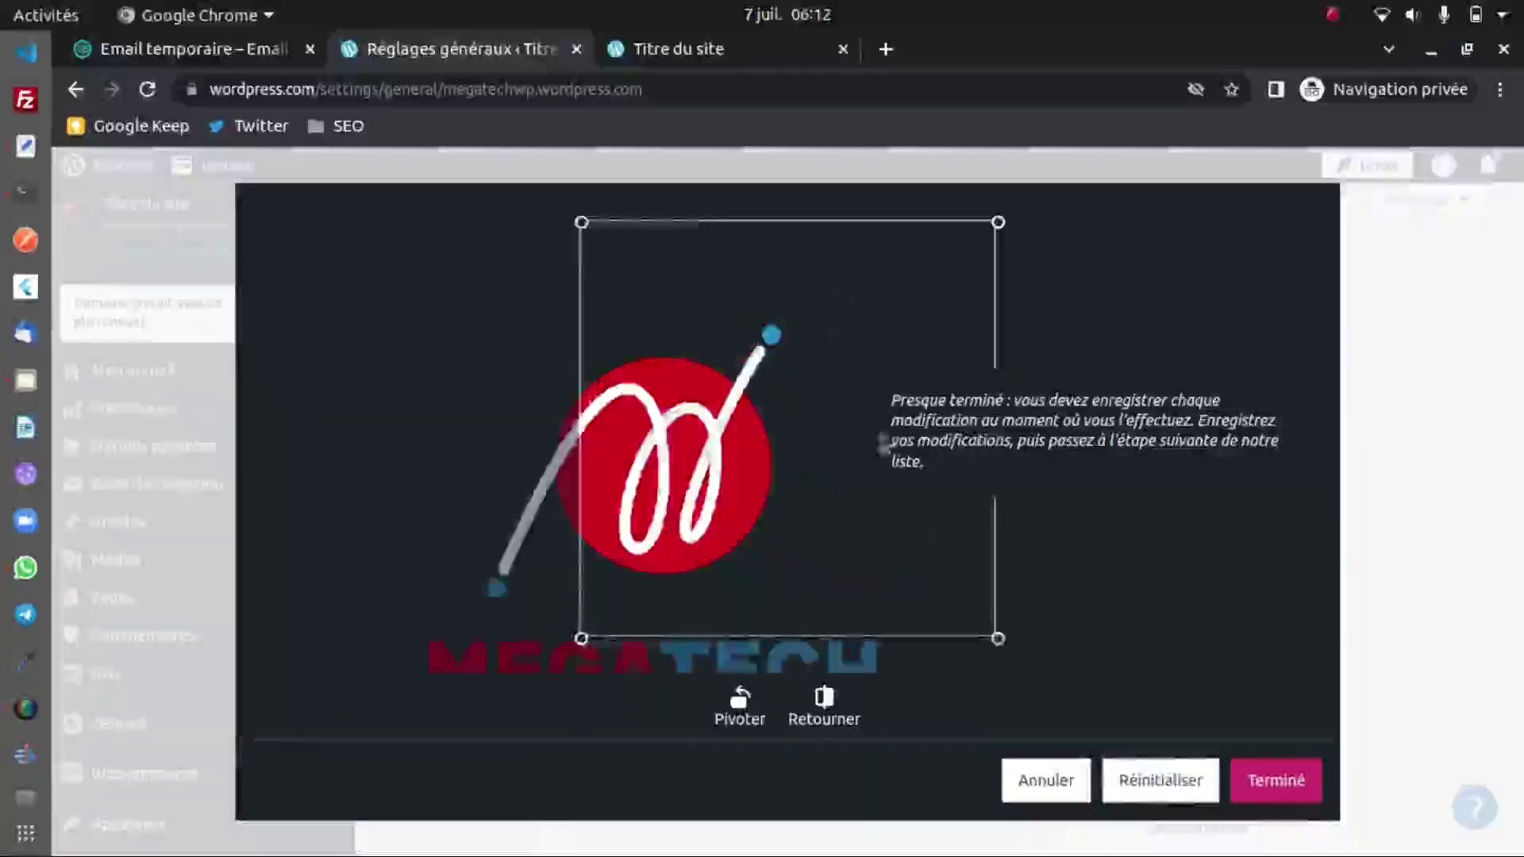
left_click_drag(693, 476, 558, 474)
left_click_drag(998, 223, 991, 272)
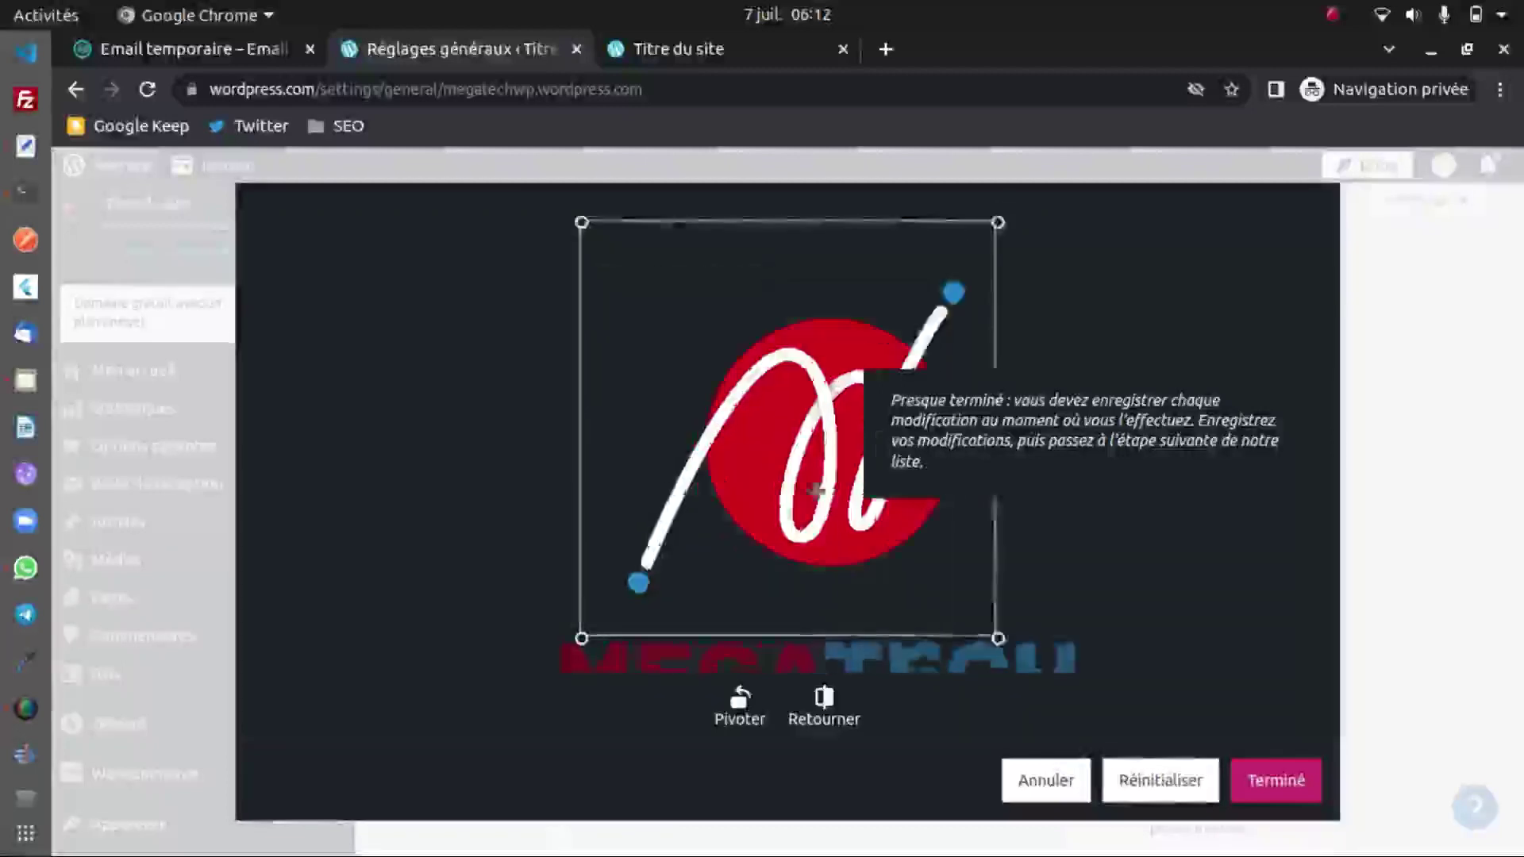
left_click_drag(582, 223, 616, 258)
mouse_move(569, 641)
left_mouse_down()
mouse_move(580, 633)
mouse_move(567, 645)
left_mouse_up()
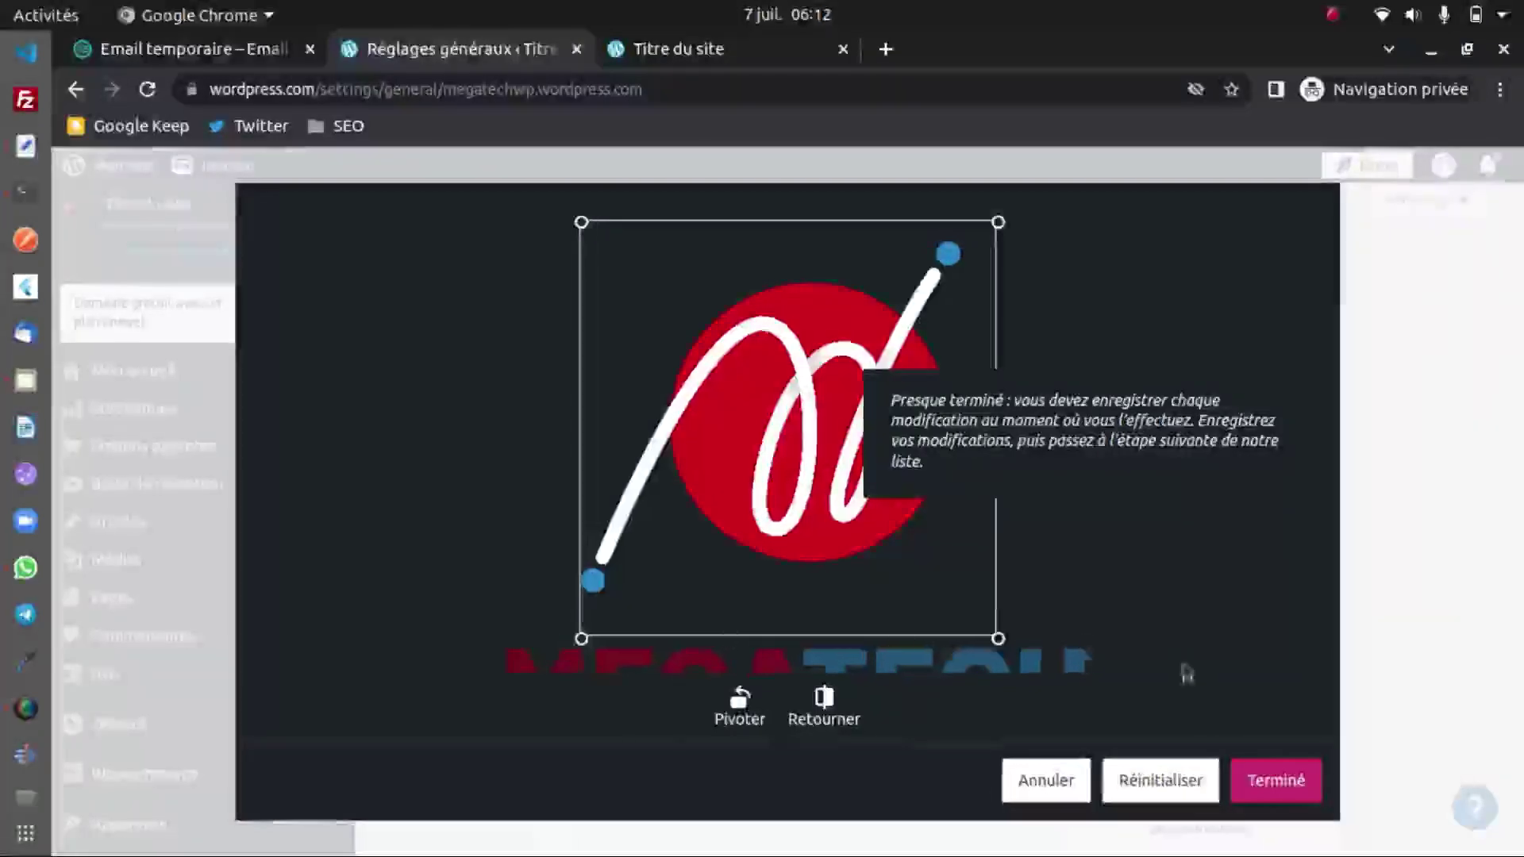
left_click(1276, 780)
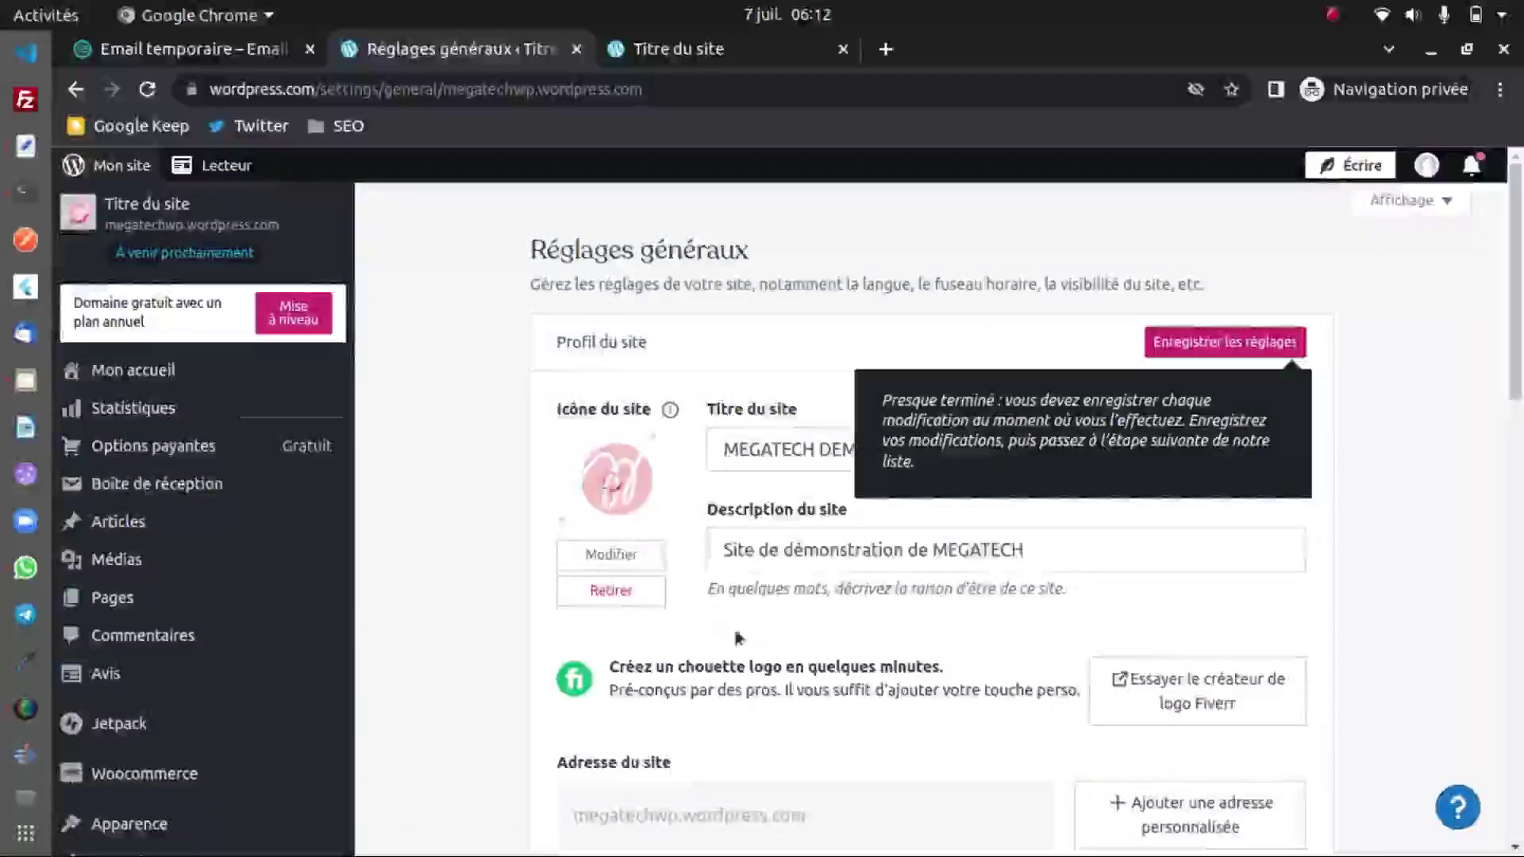
Review the rest of the general settings: language, time zone, site launch, footer credits and site tools.
scroll(876, 640, "down", 7)
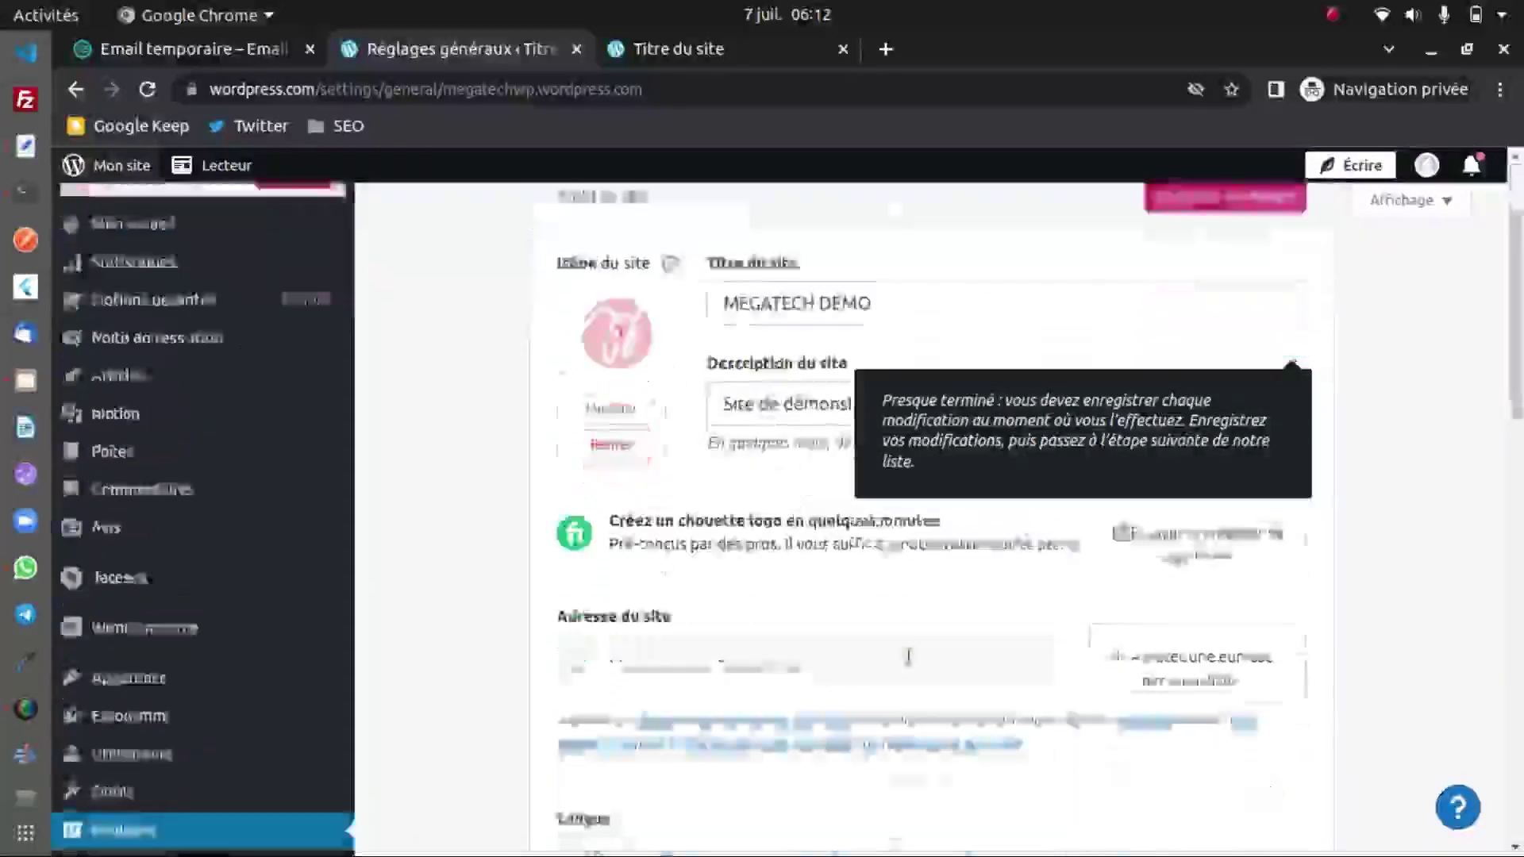
scroll(764, 655, "down", 2)
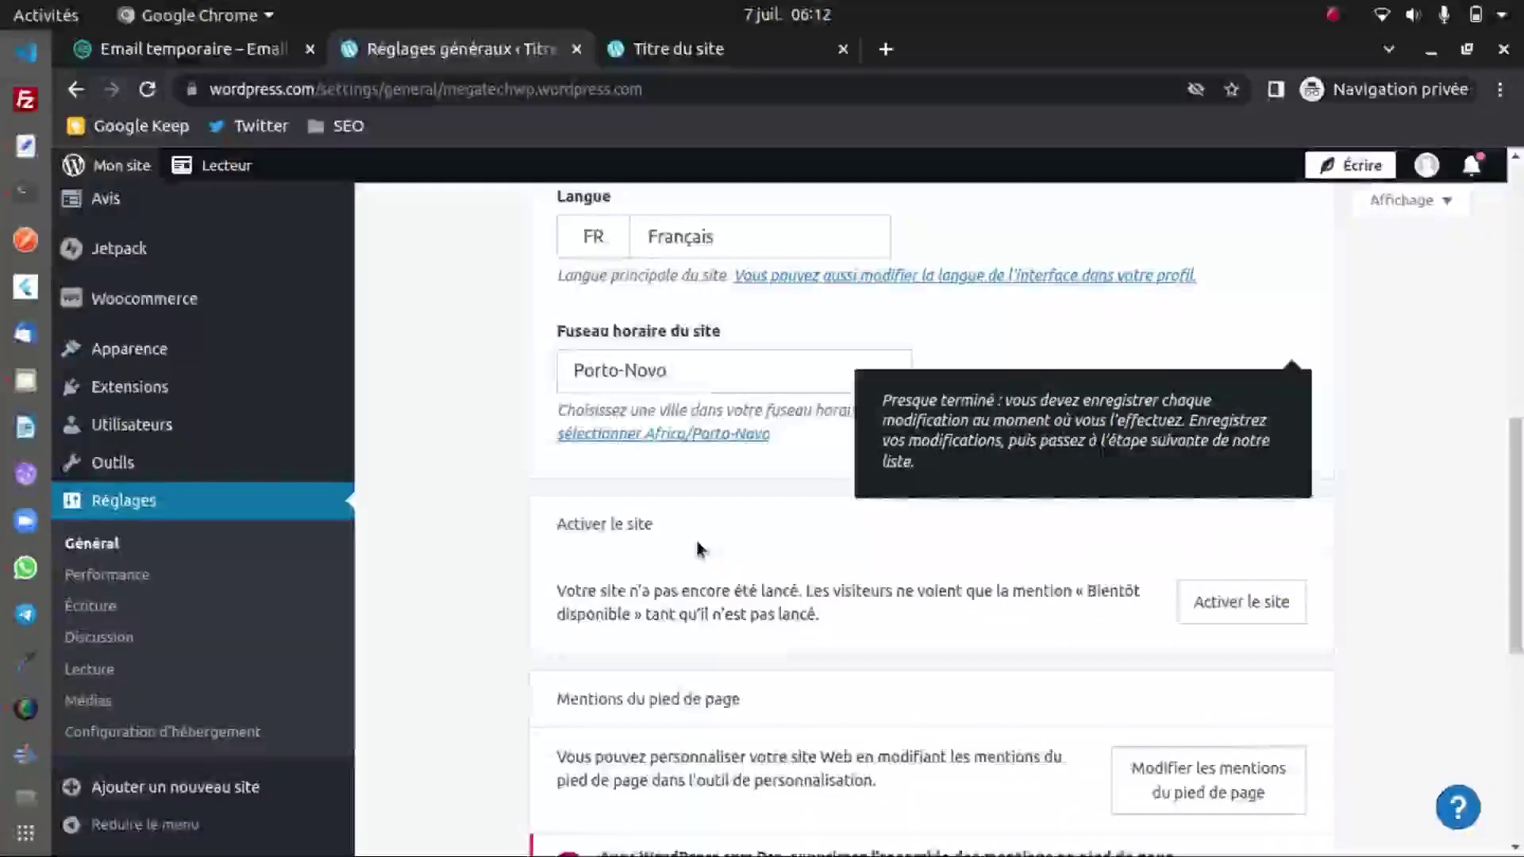
scroll(697, 550, "down", 1)
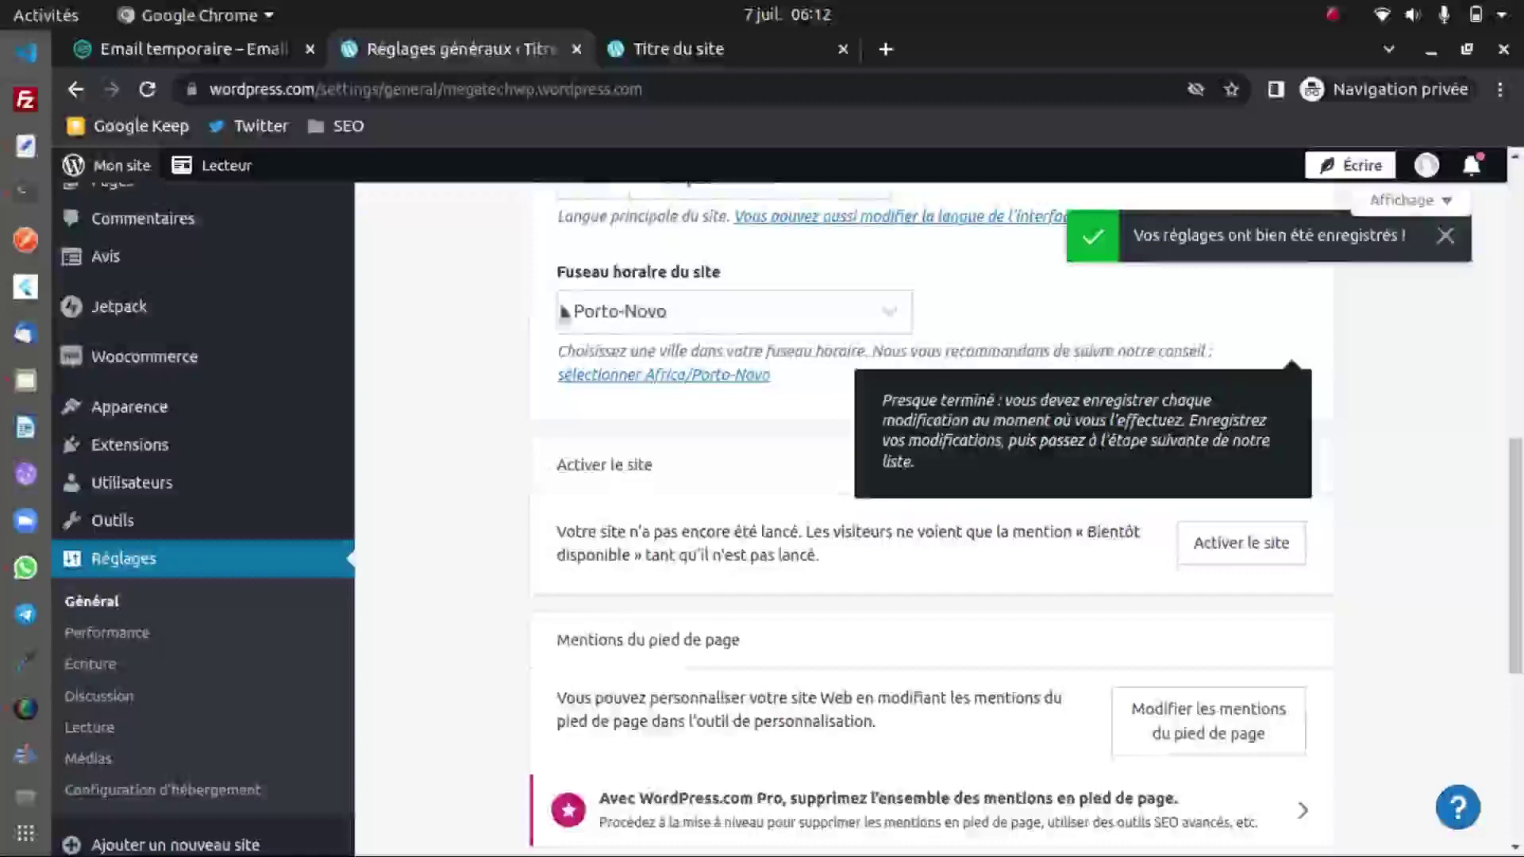
scroll(699, 611, "down", 6)
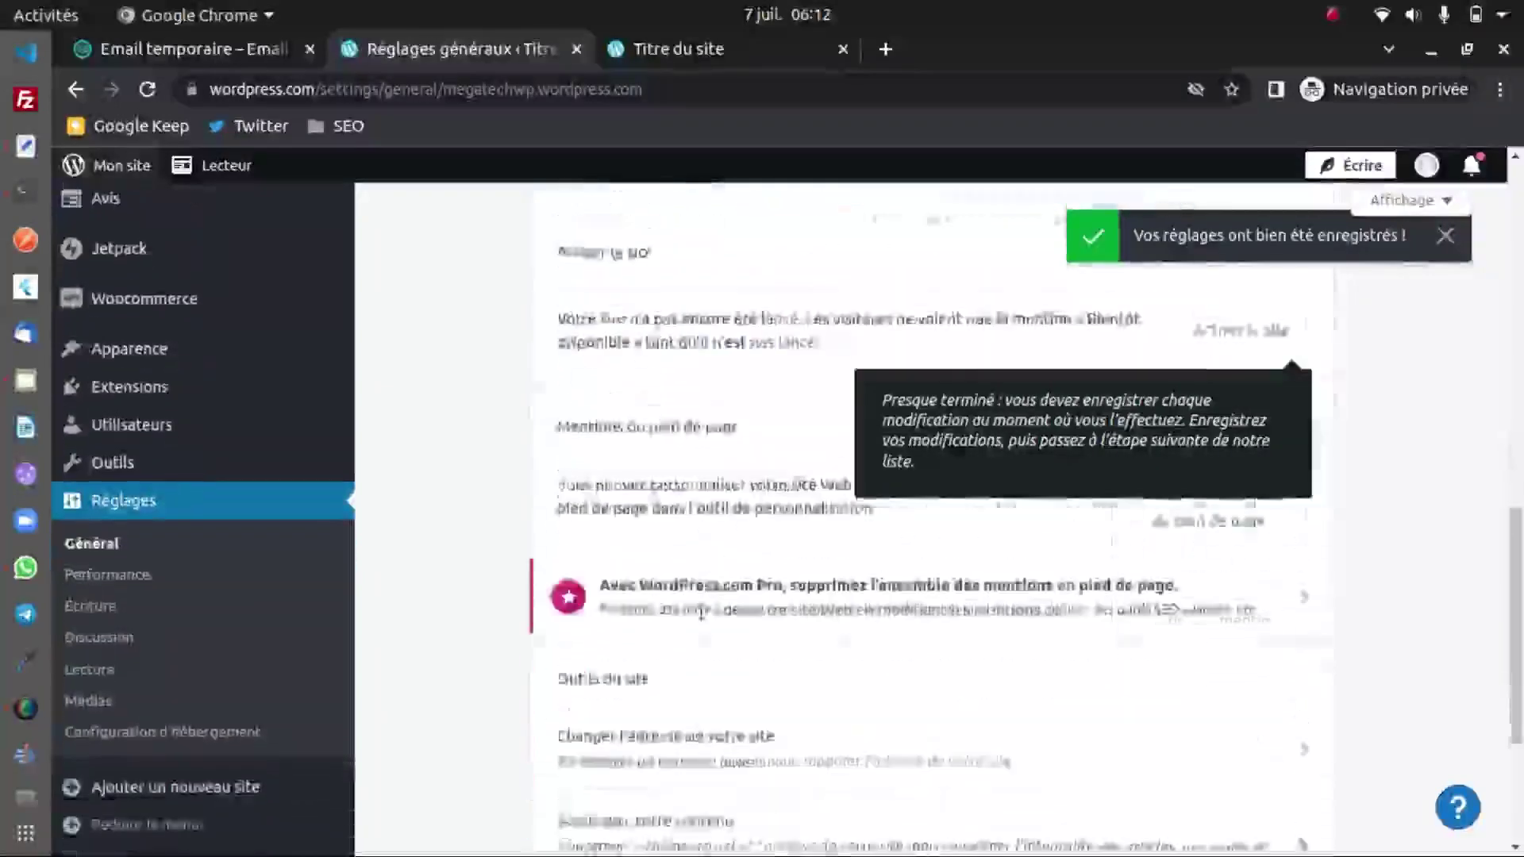
scroll(701, 611, "up", 10)
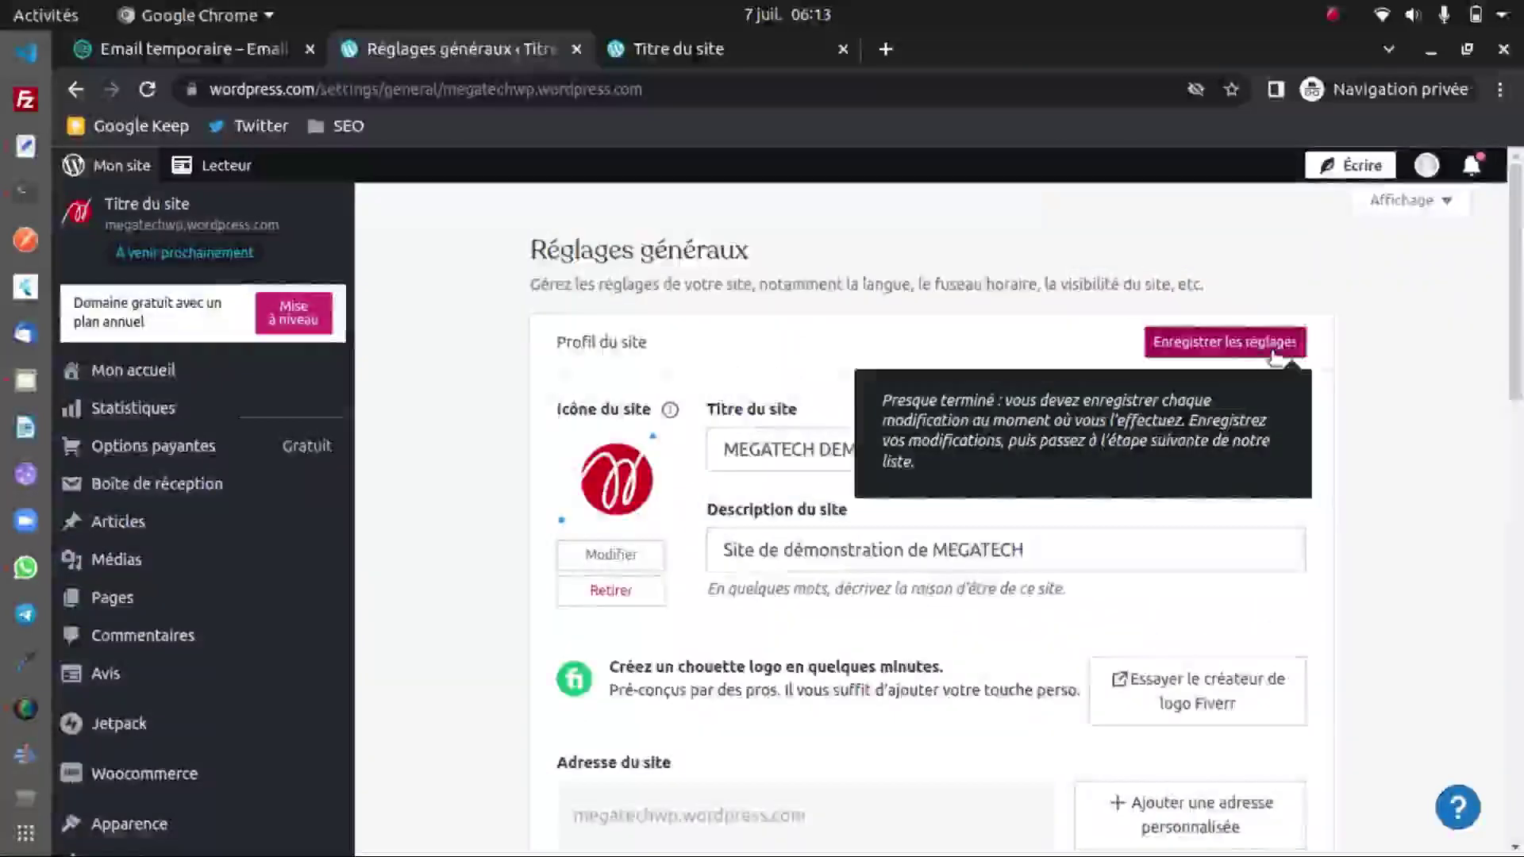
scroll(588, 546, "down", 10)
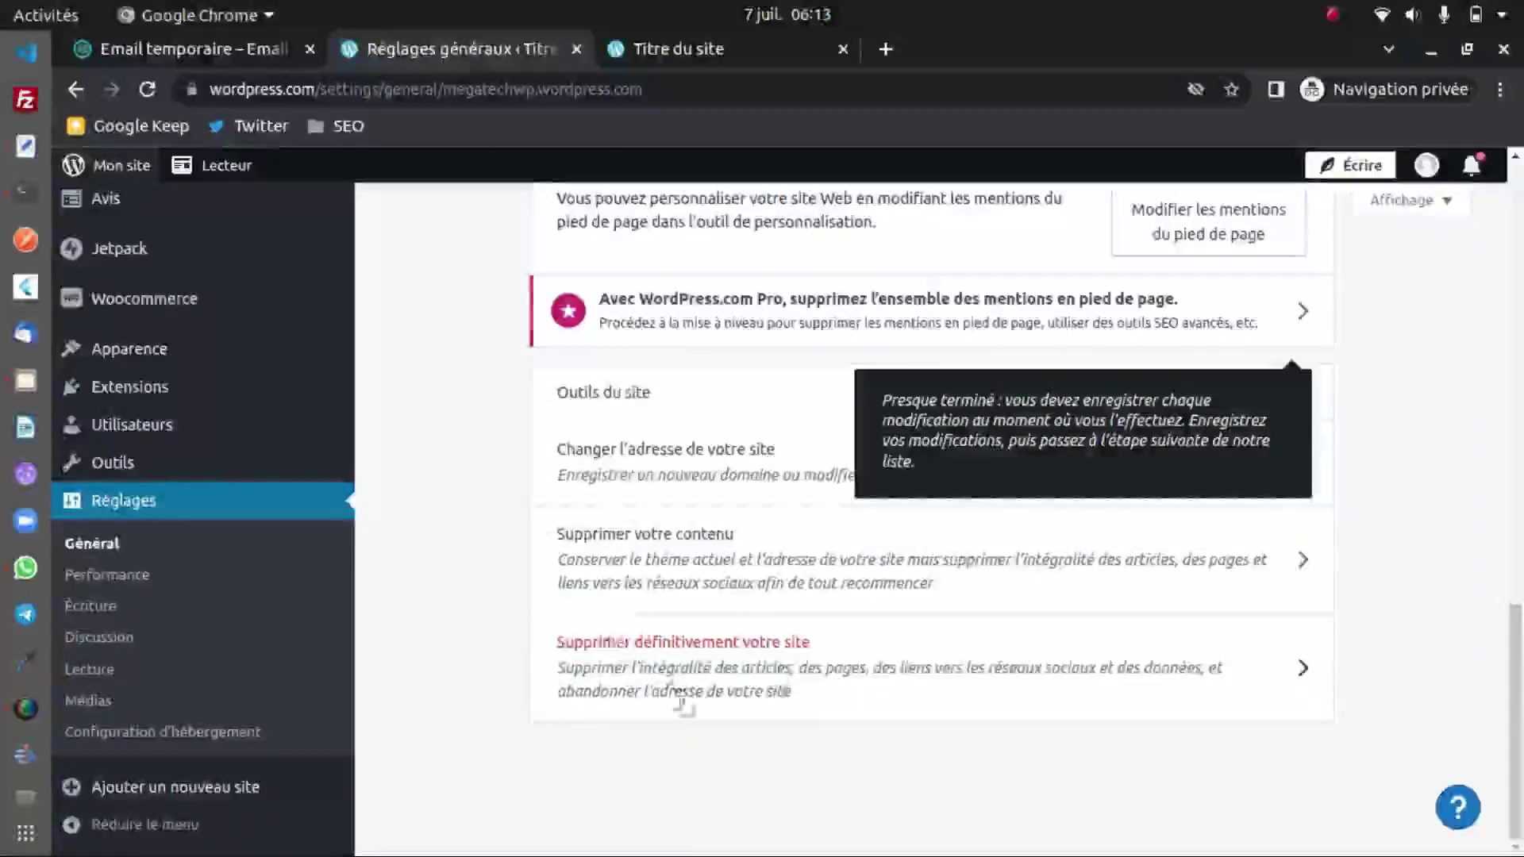
scroll(683, 703, "up", 10)
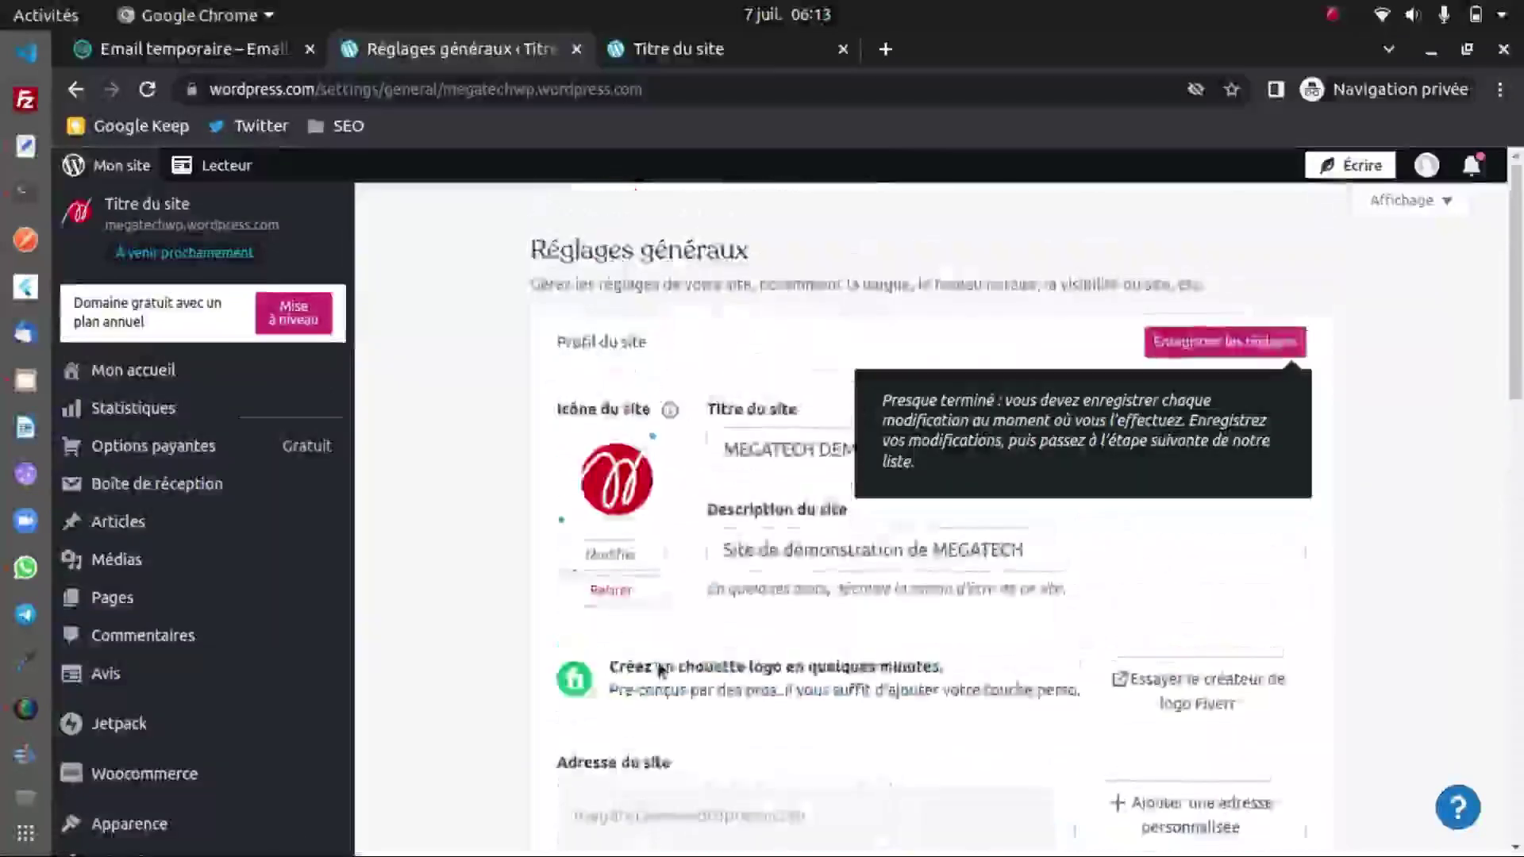
Save the general site settings, return to the site's dashboard home and check the public site page.
left_click(1243, 355)
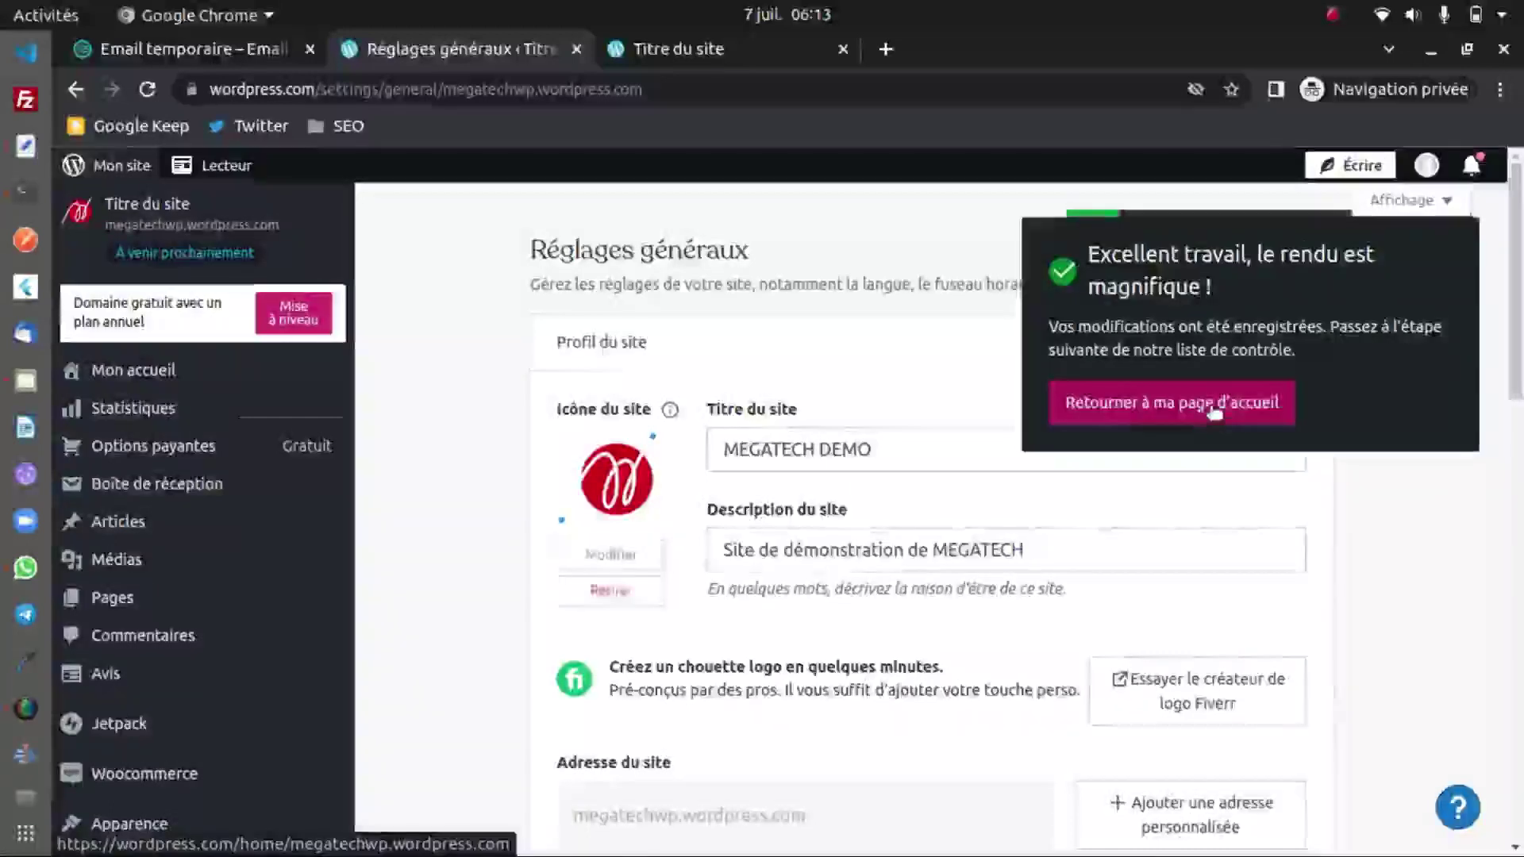
left_click(1213, 405)
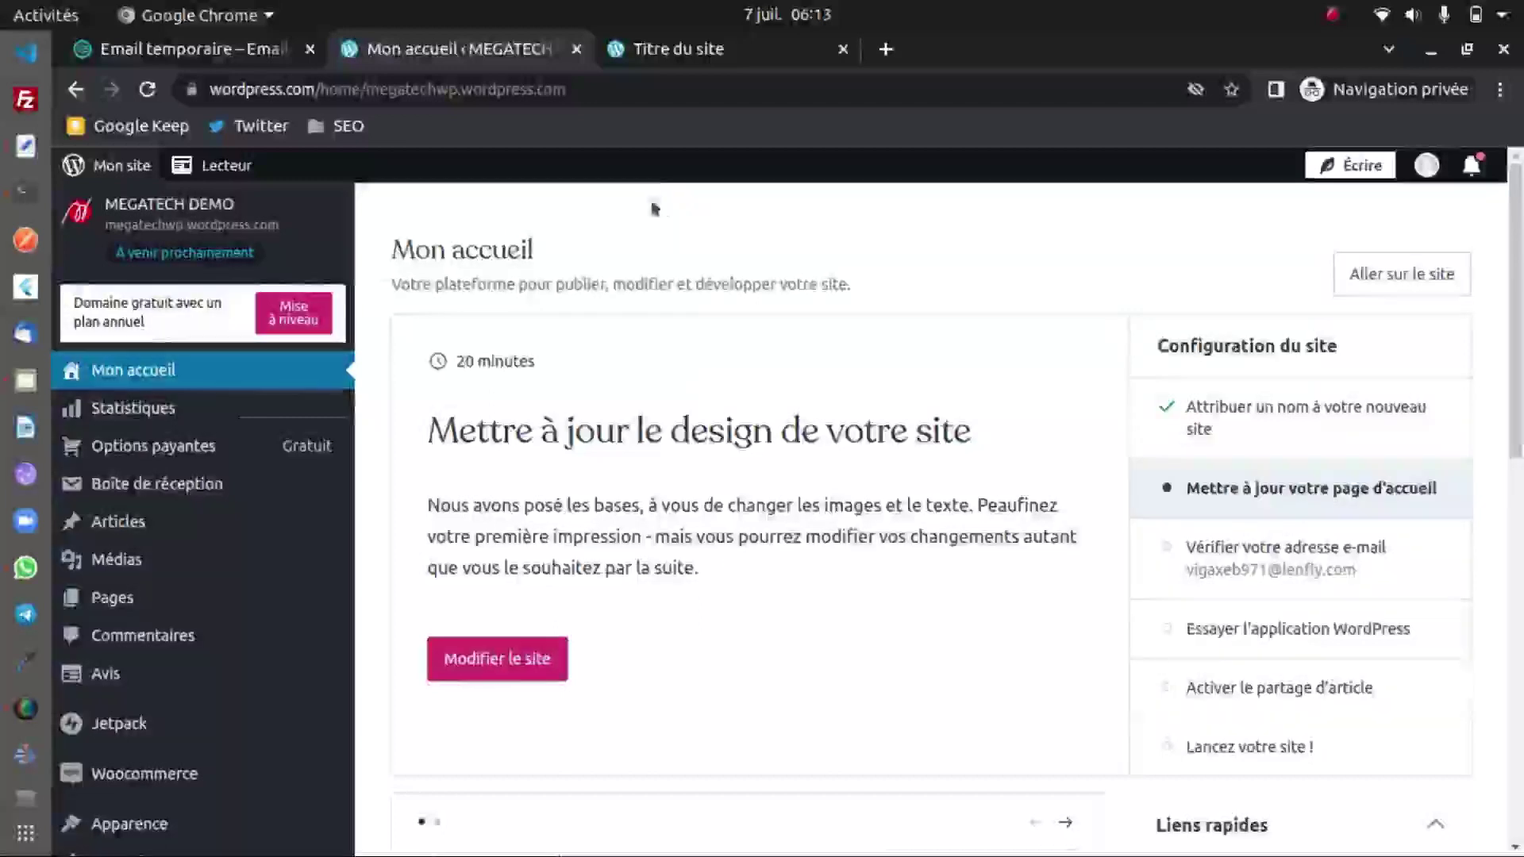
left_click(681, 50)
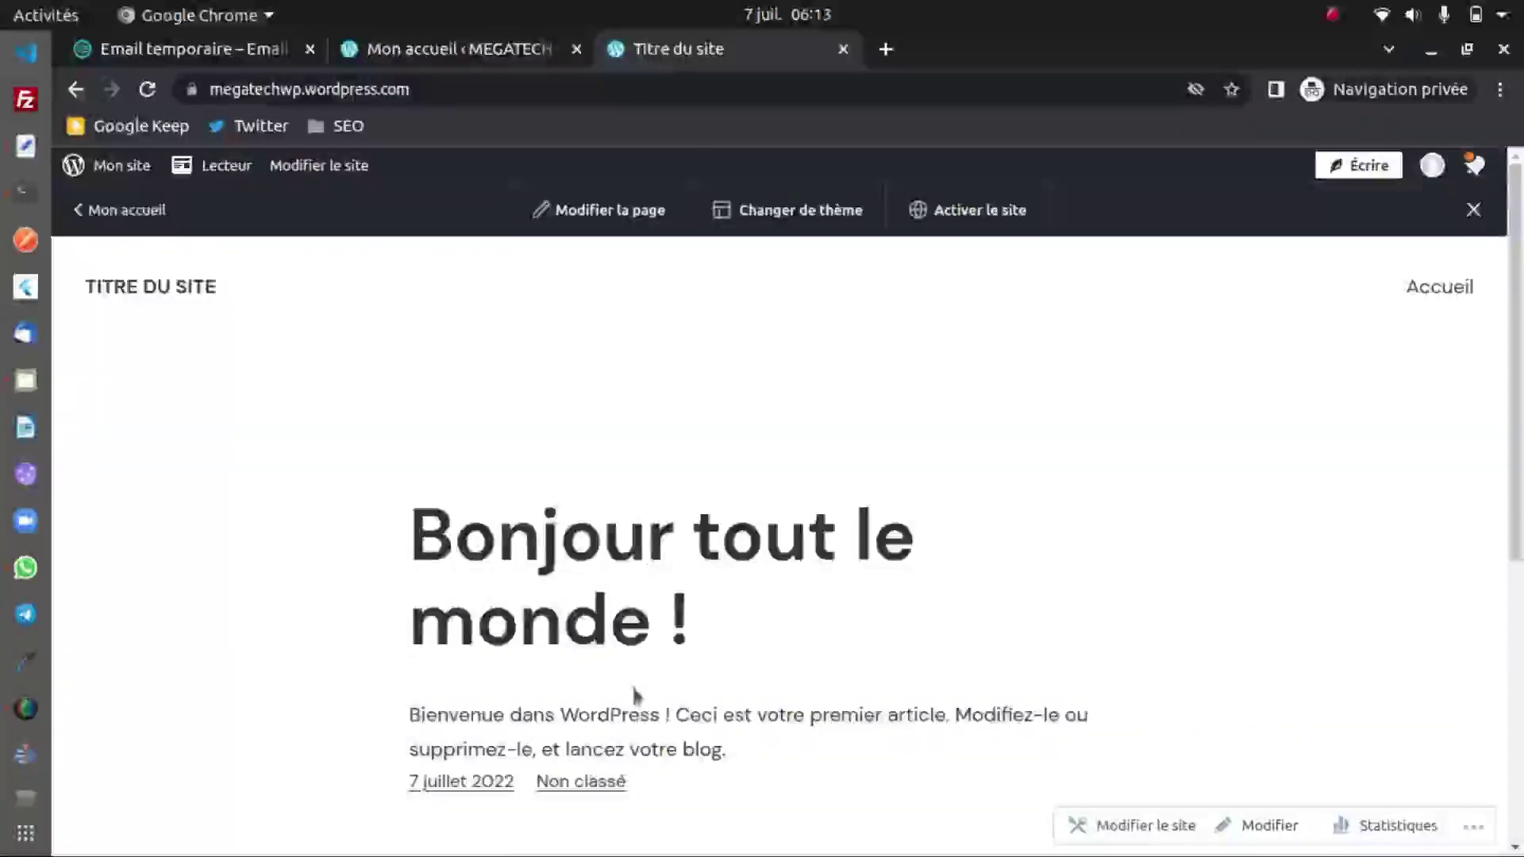
left_click(516, 49)
Open the site editor from the design setup task and leaf through its welcome tour, closing it at the end.
scroll(512, 397, "down", 3)
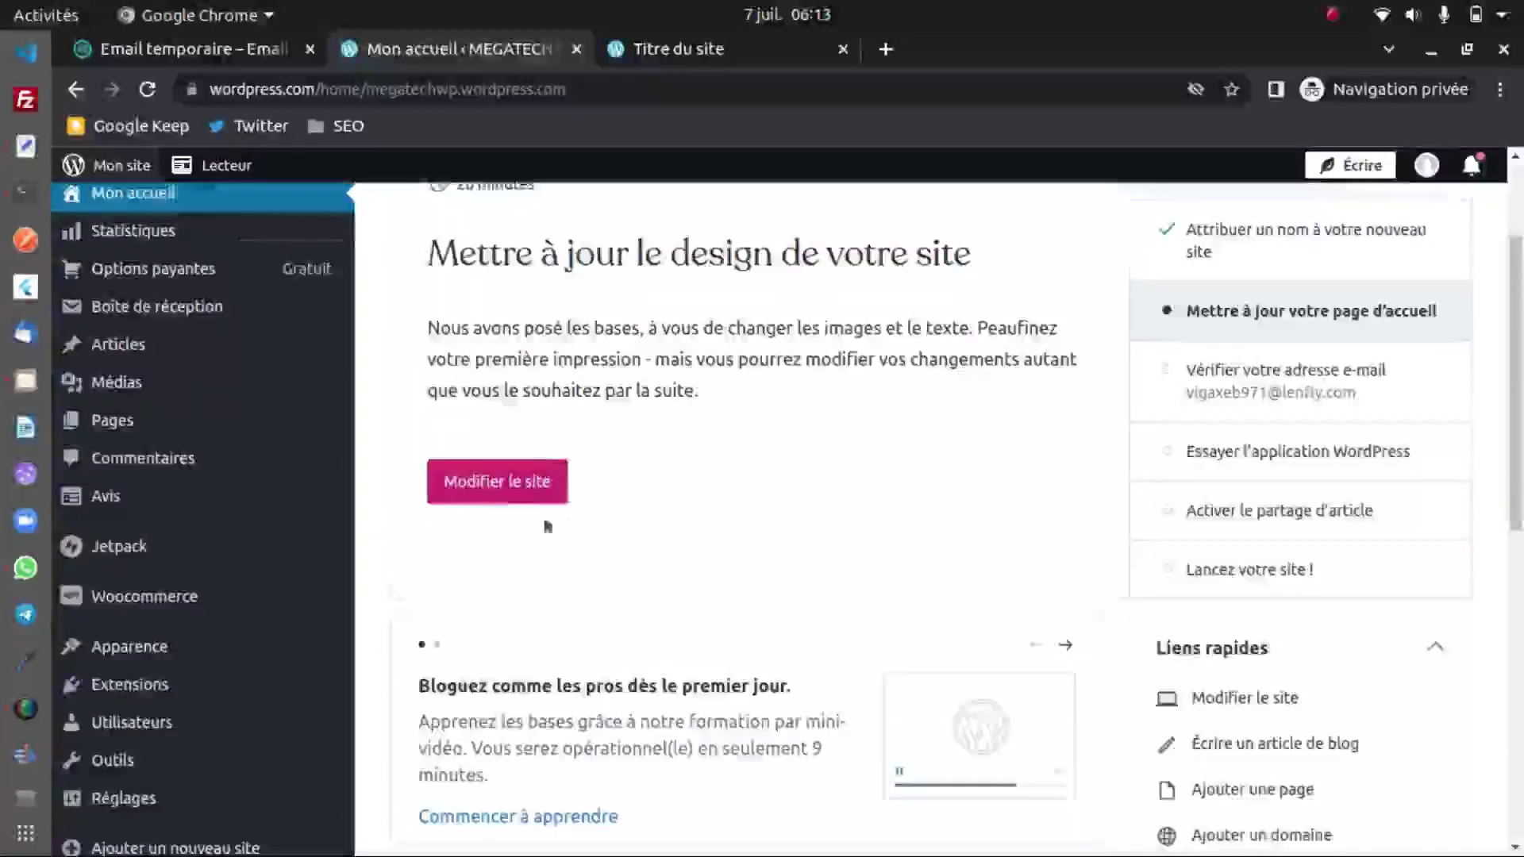
left_click(511, 484)
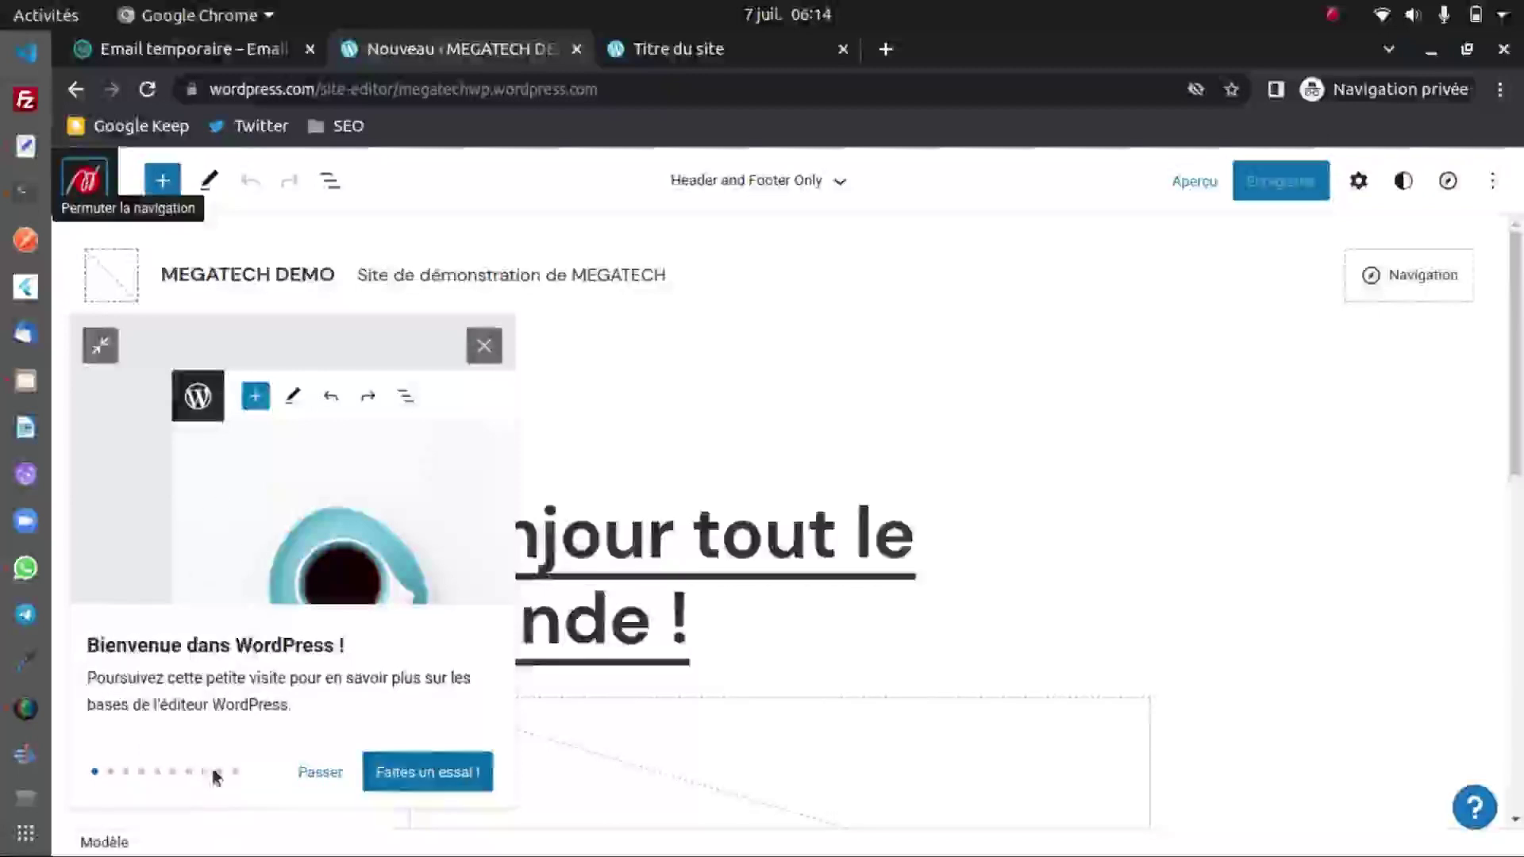
left_click(112, 773)
left_click(126, 773)
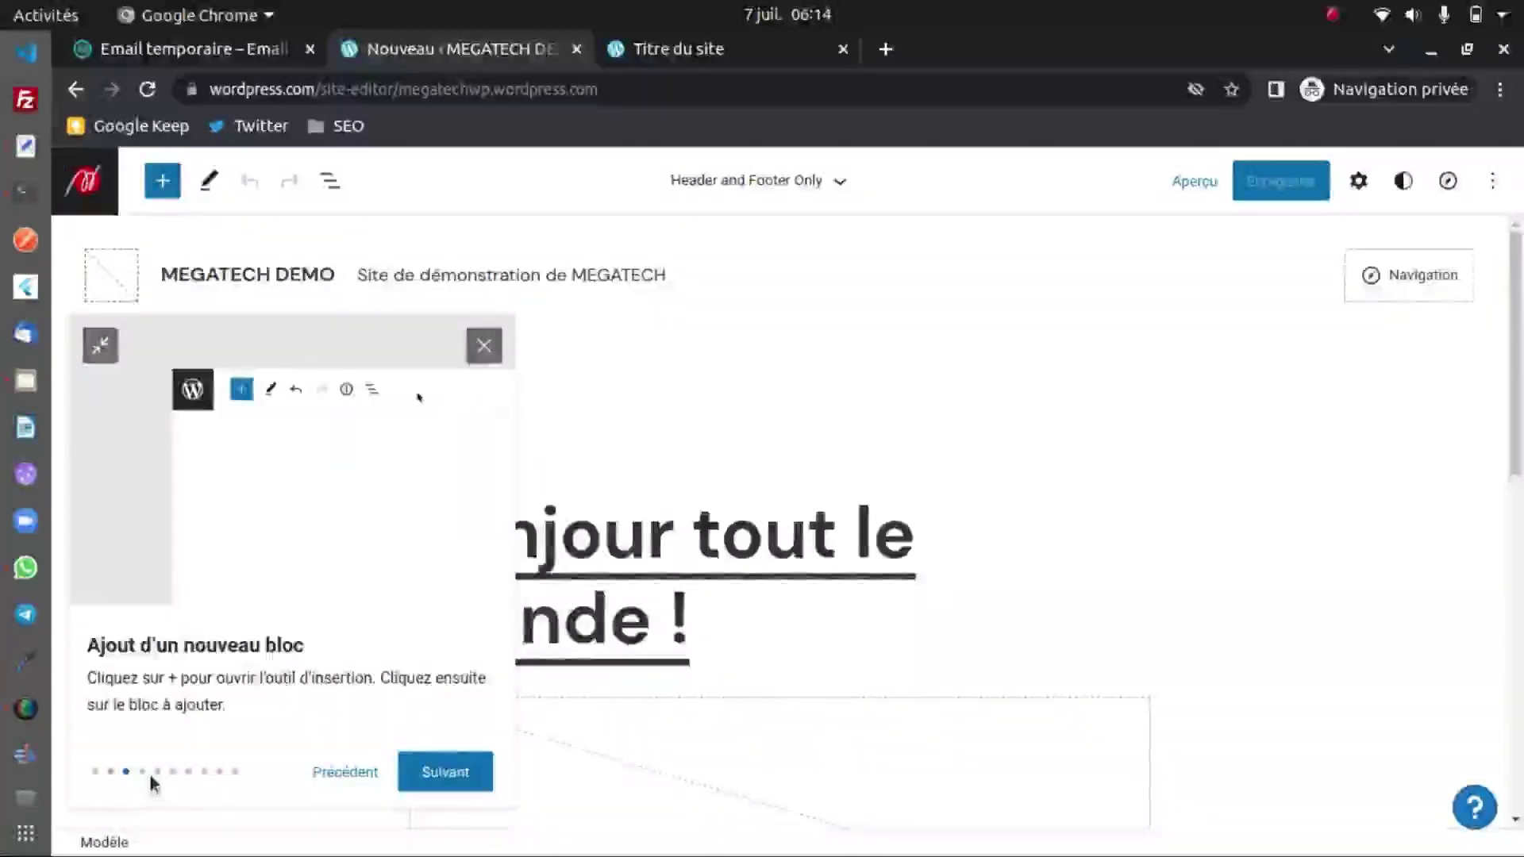
left_click(141, 772)
left_click(157, 771)
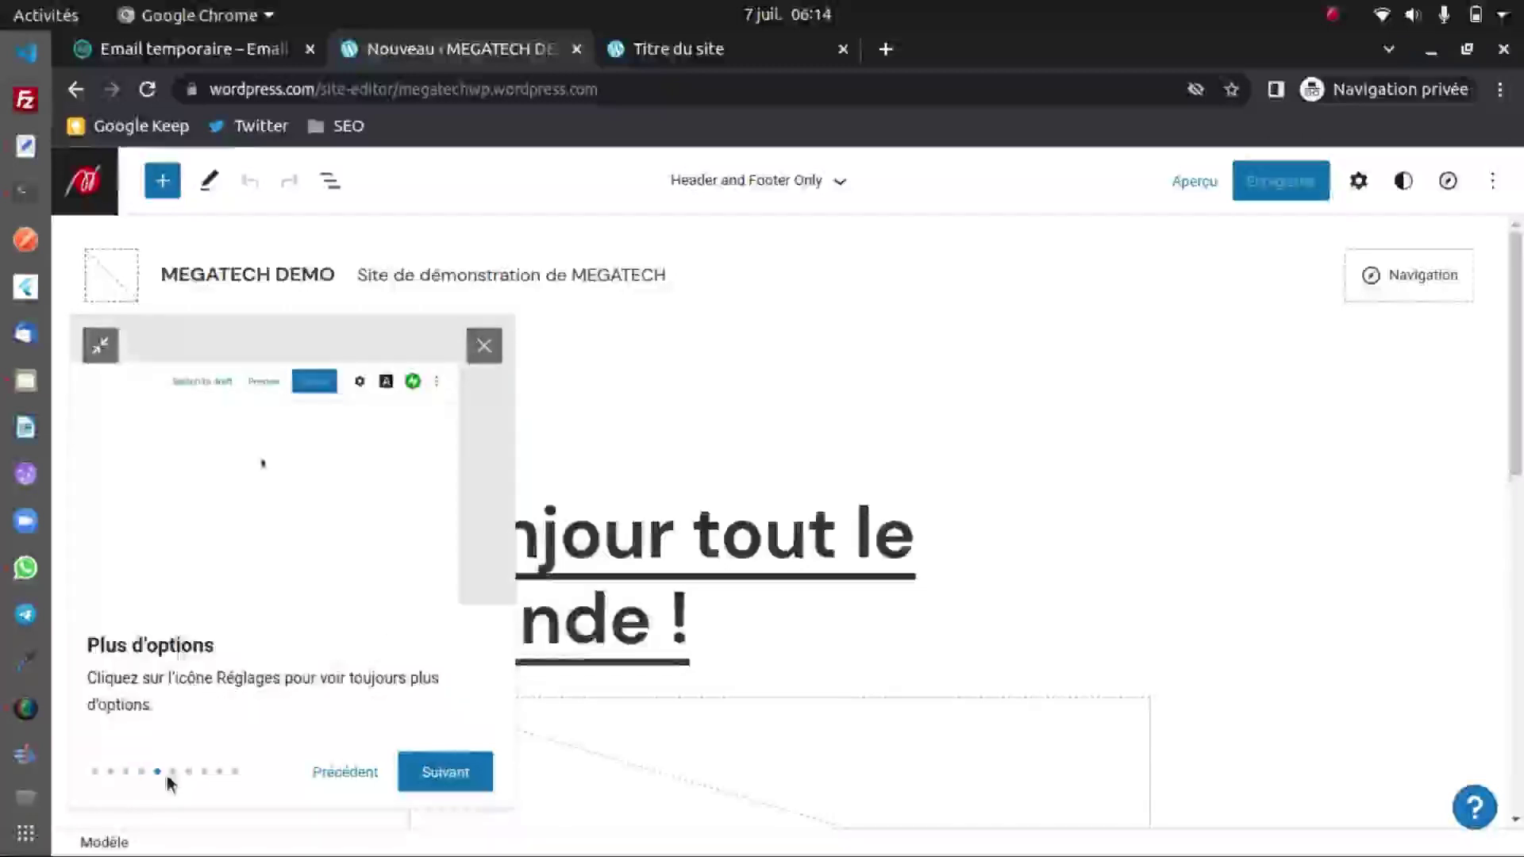
left_click(174, 773)
left_click(189, 773)
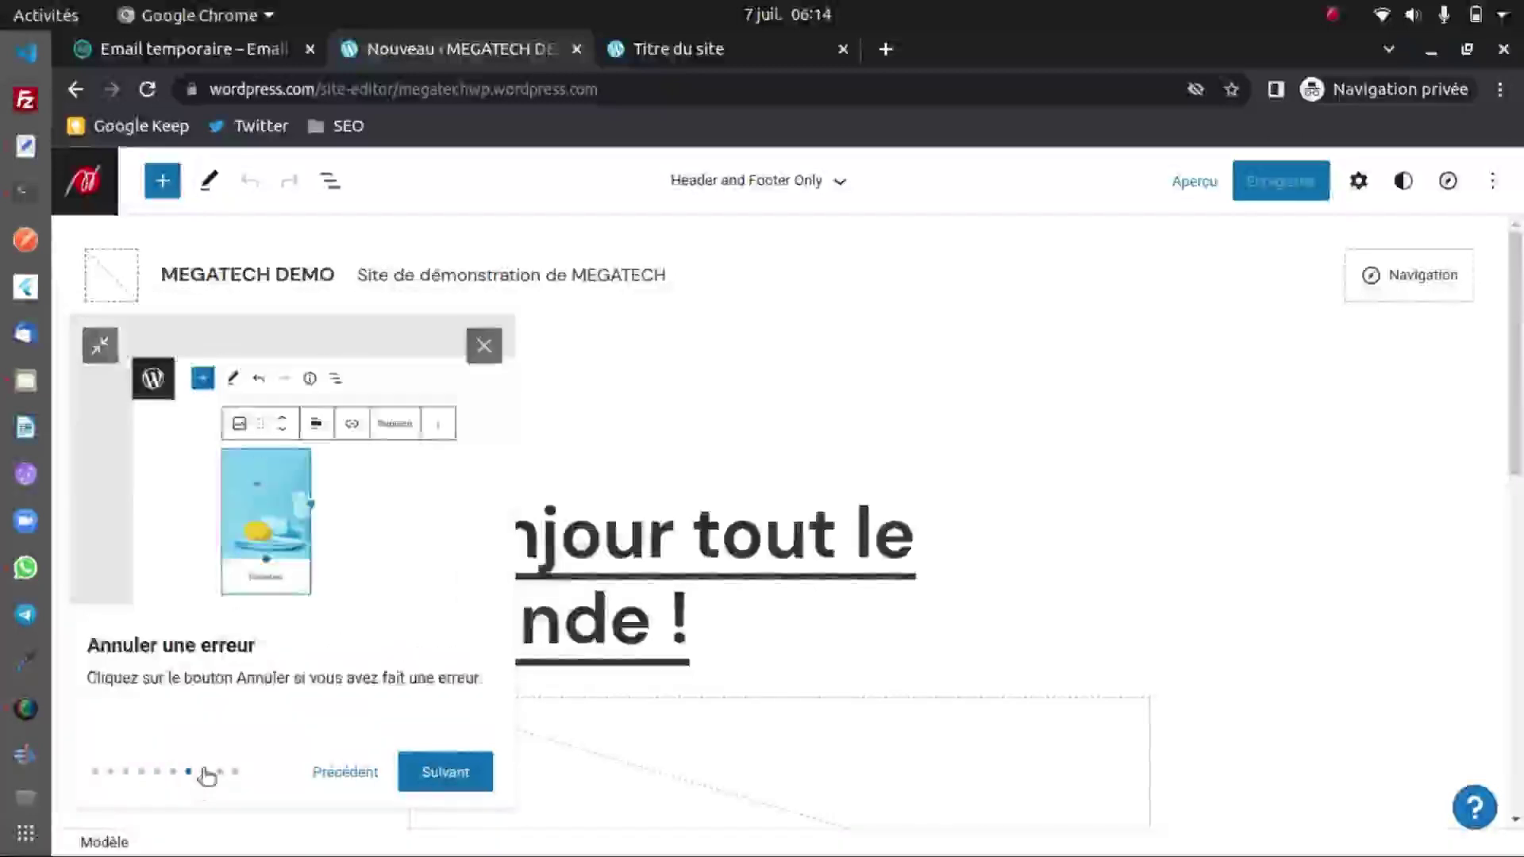
left_click(204, 773)
left_click(220, 771)
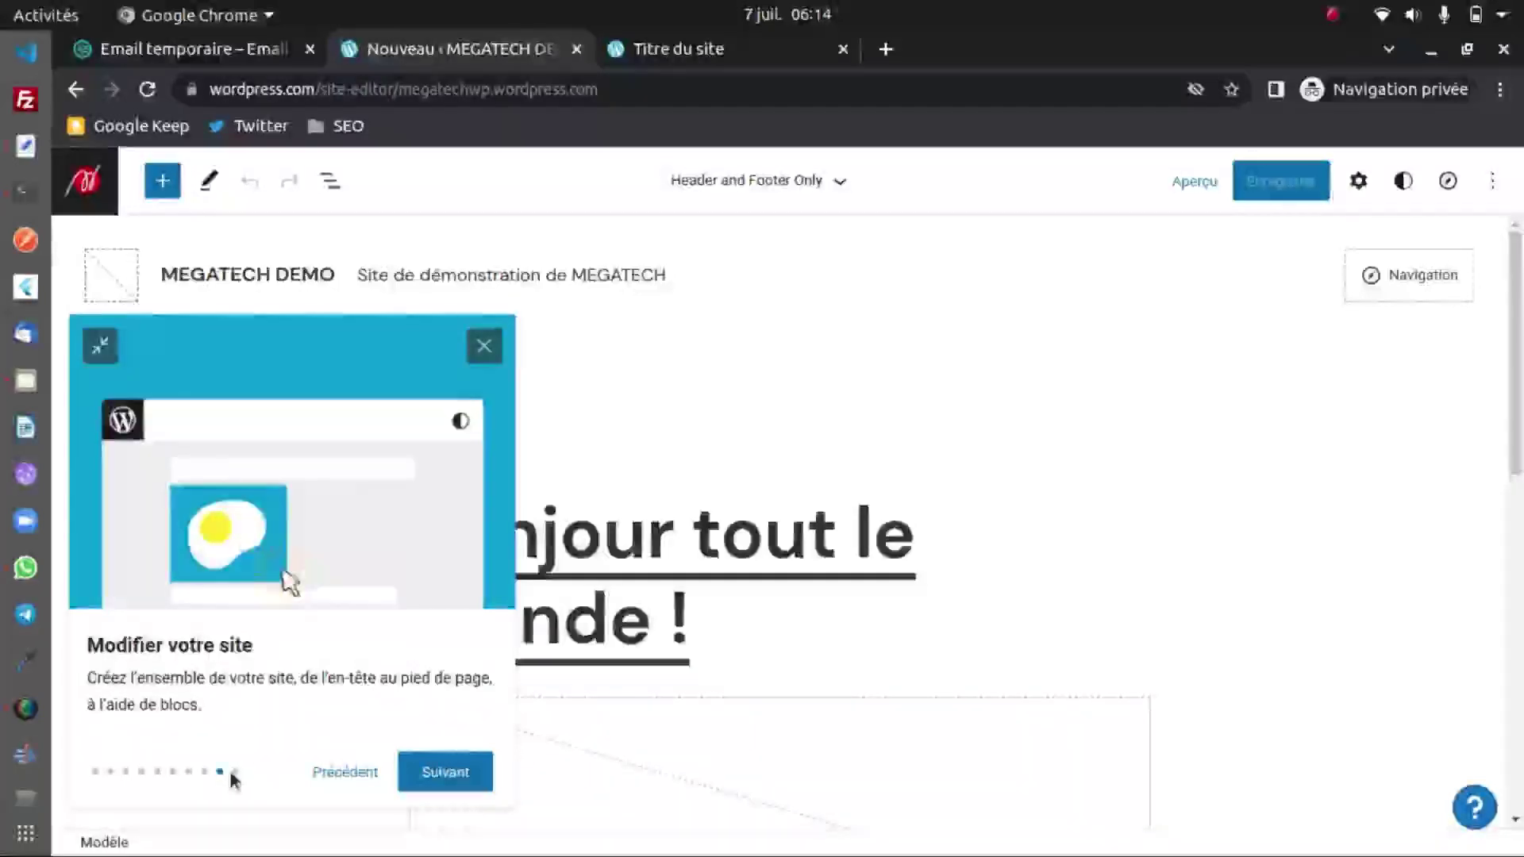
left_click(486, 345)
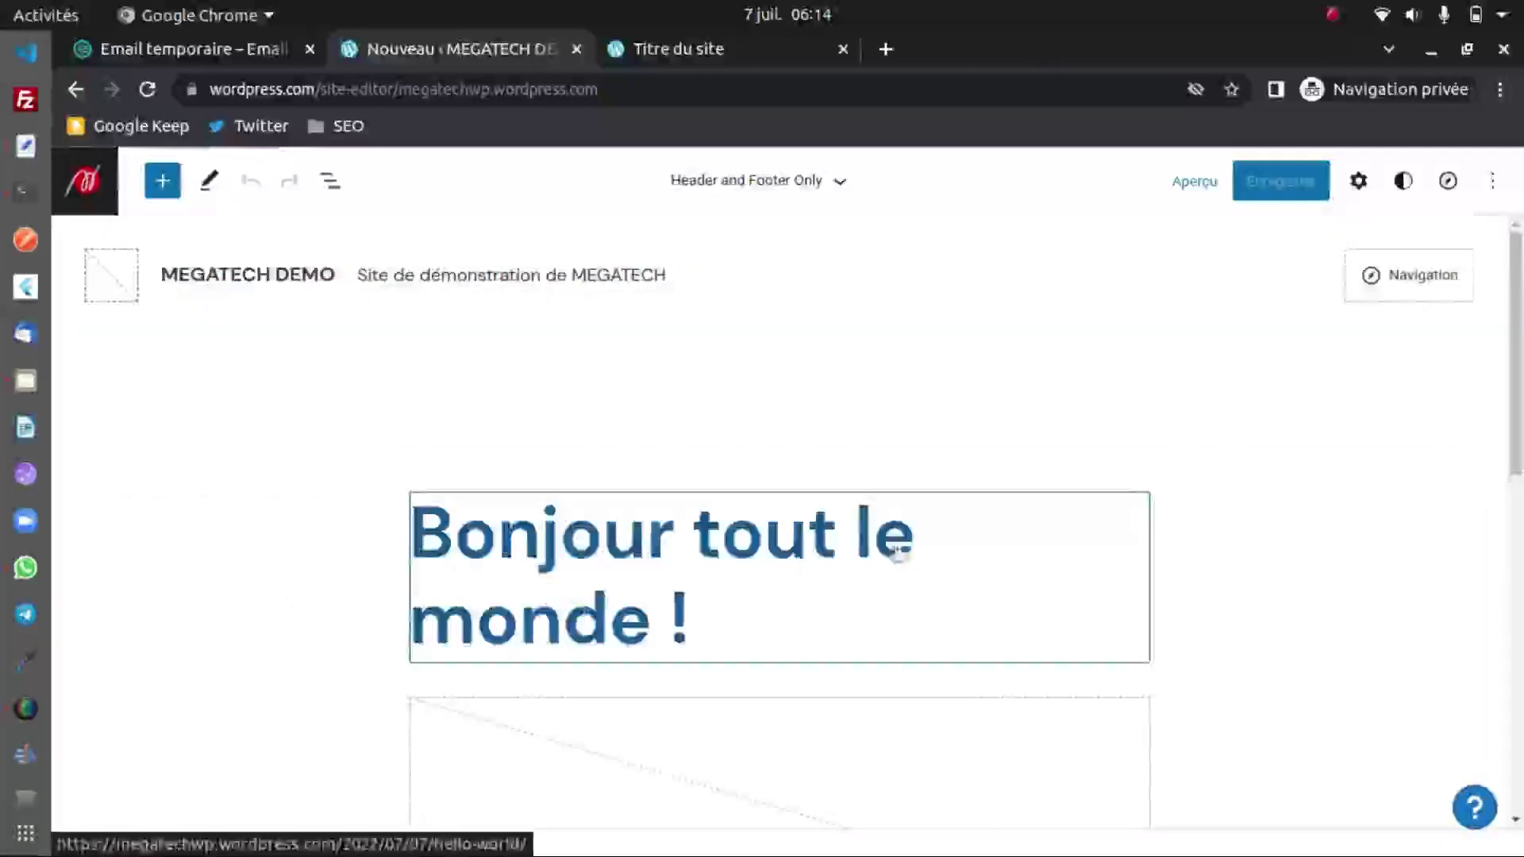
Remove the "Page suivante" and "Page précédente" blocks from the pagination below the home page's post list.
scroll(892, 538, "down", 10)
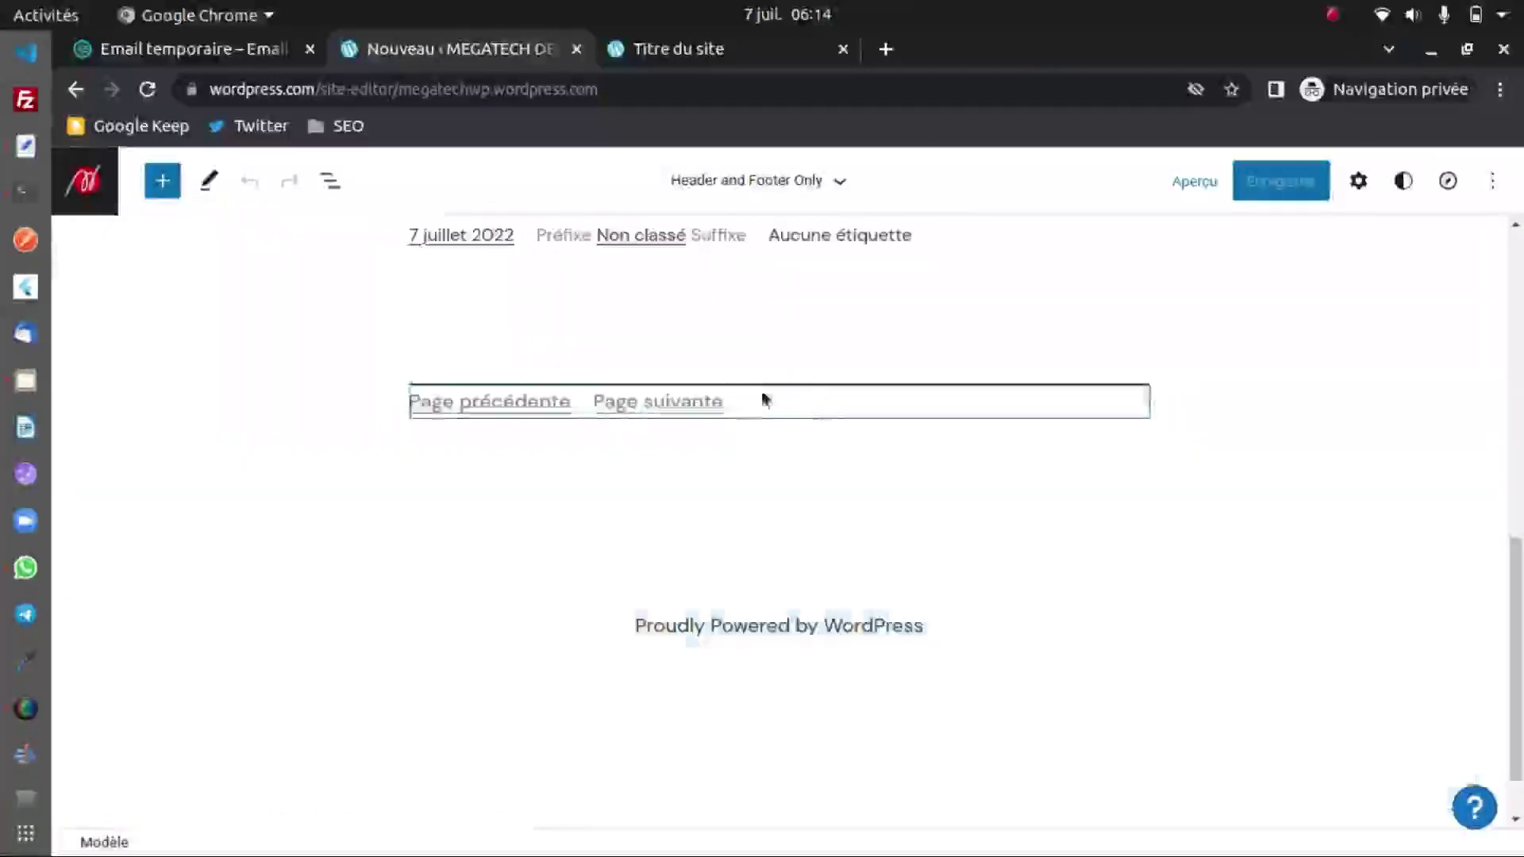
left_click(760, 397)
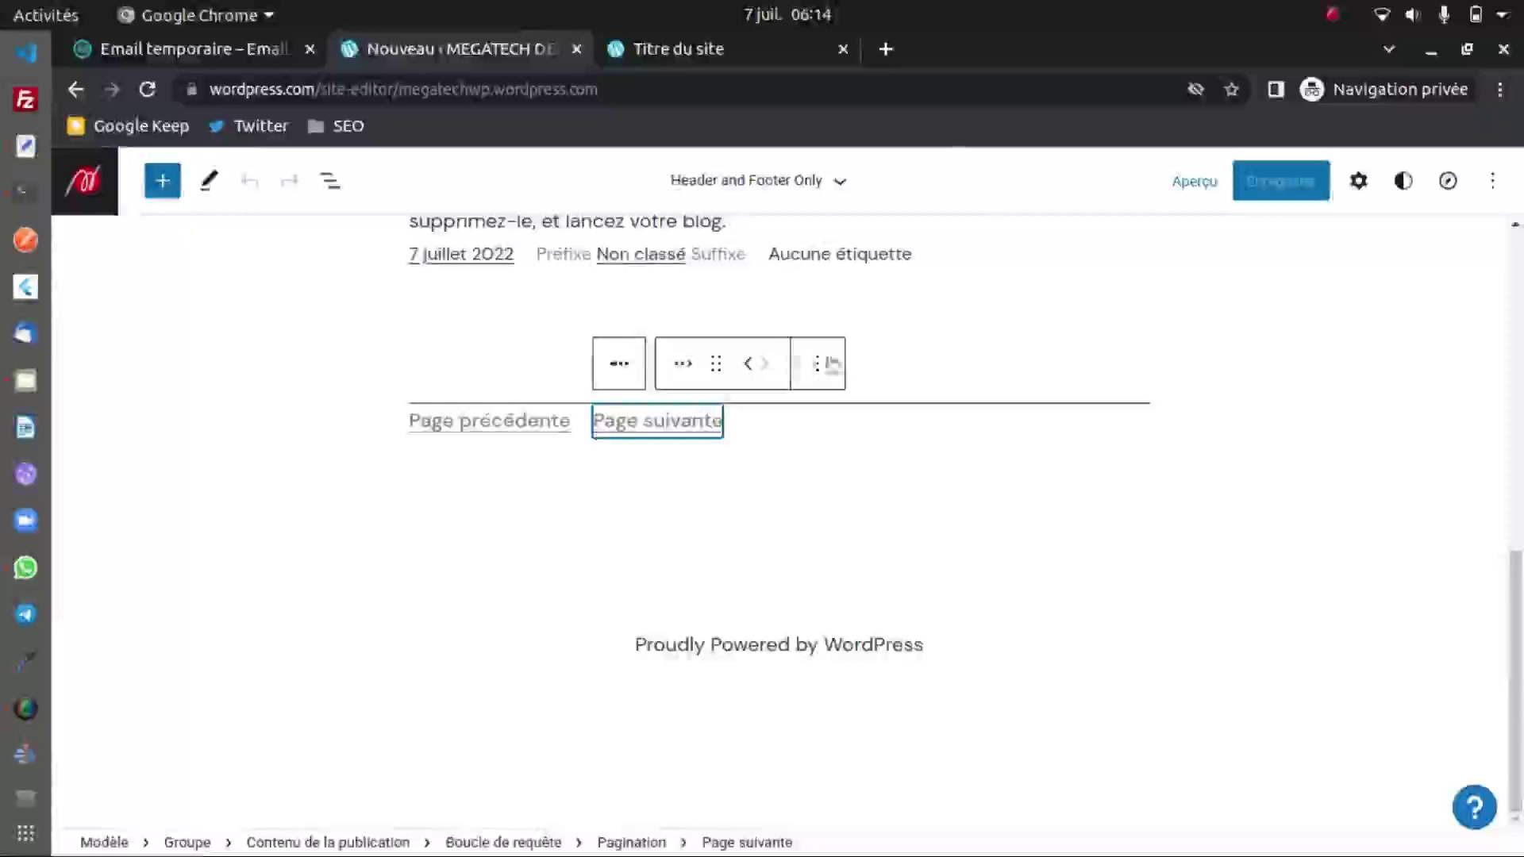
left_click(817, 363)
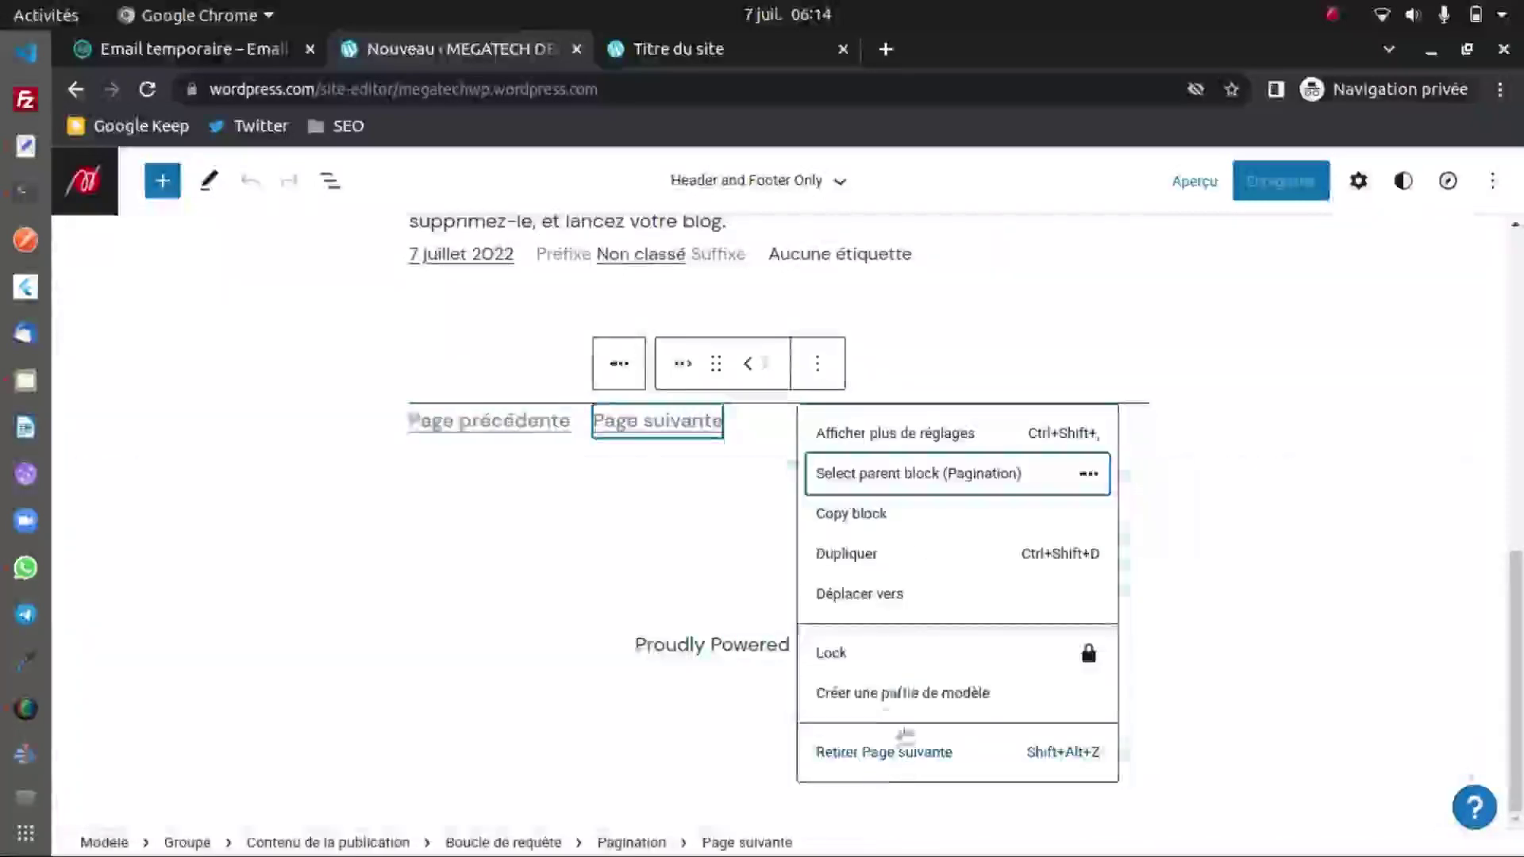
left_click(854, 754)
left_click(637, 367)
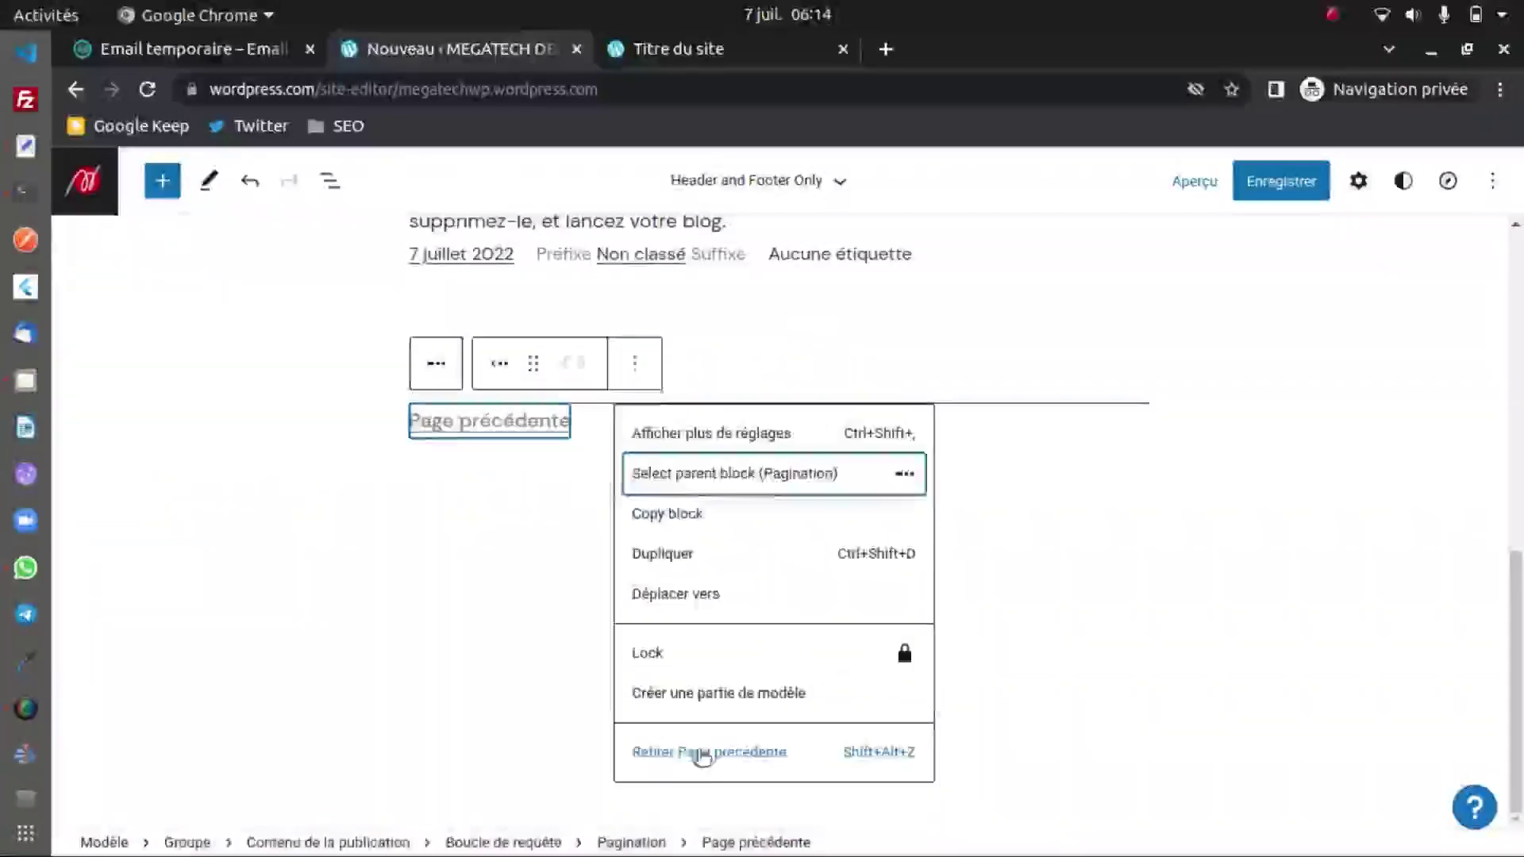
left_click(698, 750)
Save the modified "Accueil" template and return from the site editor to the dashboard.
left_click(1284, 184)
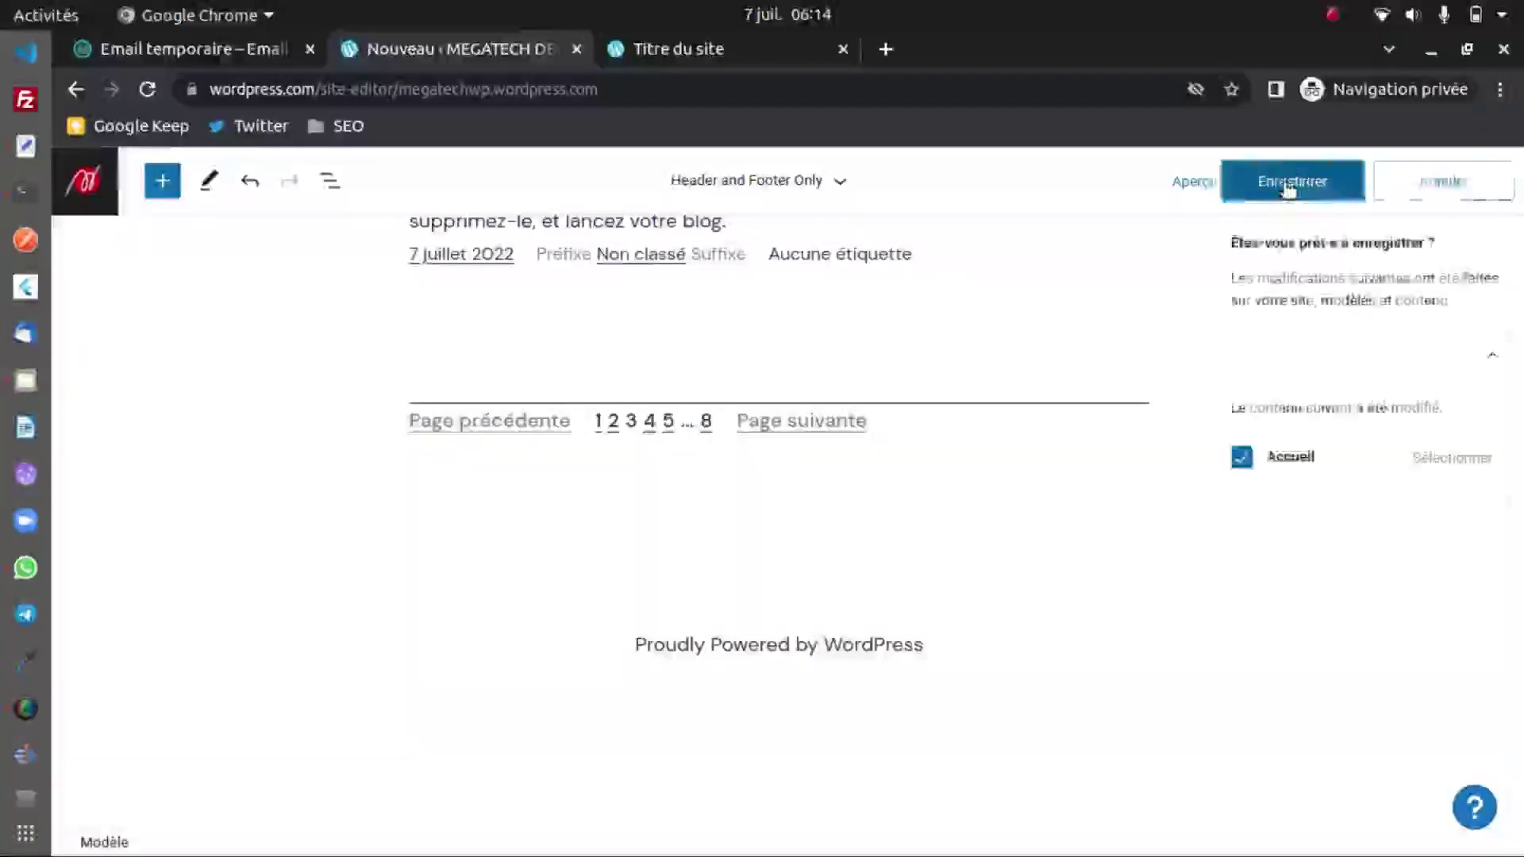
left_click(1307, 189)
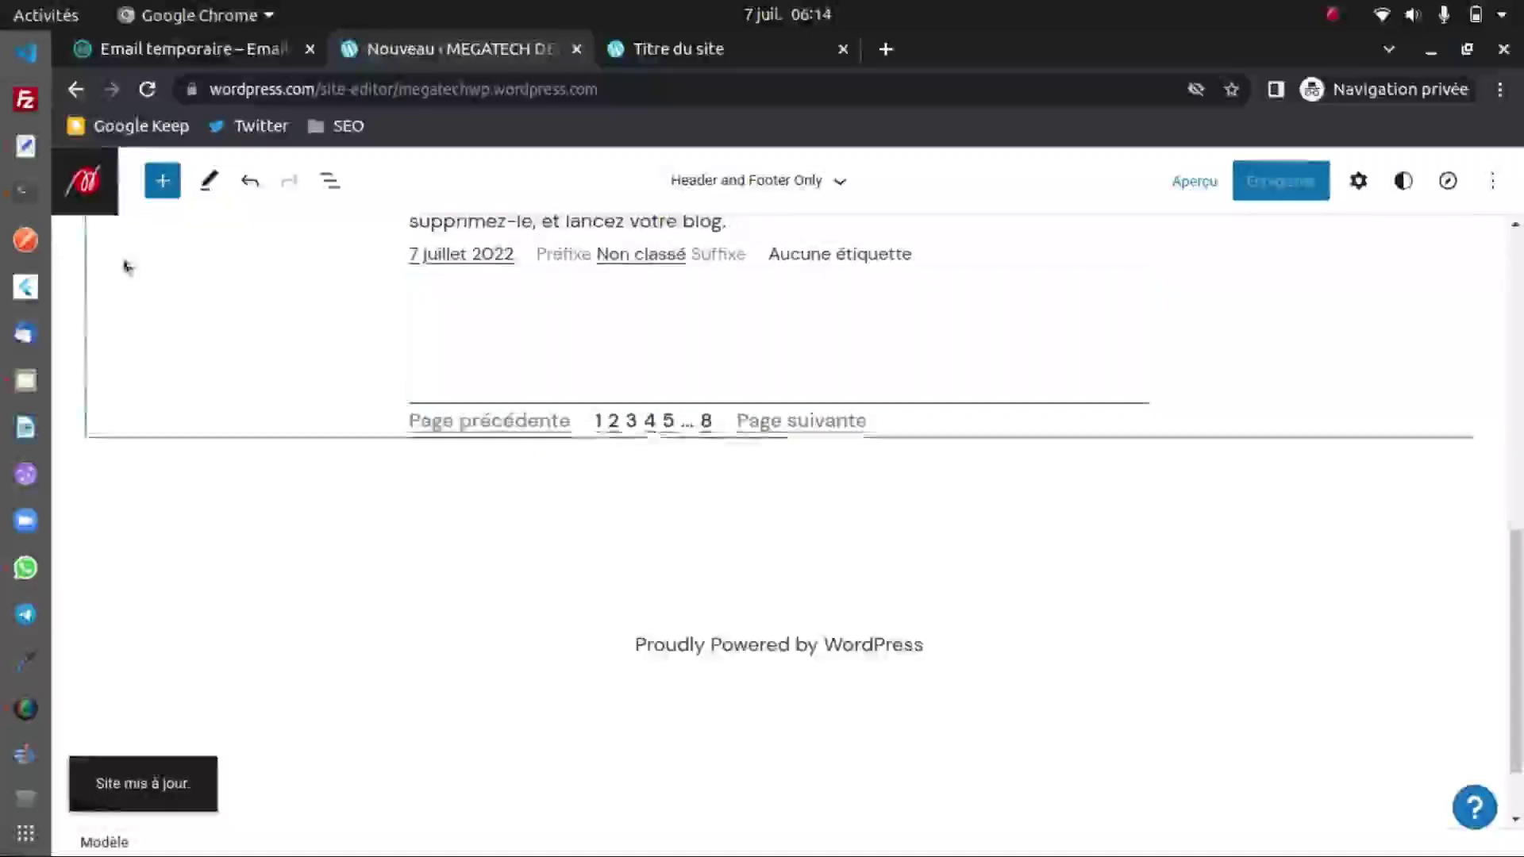
left_click(85, 181)
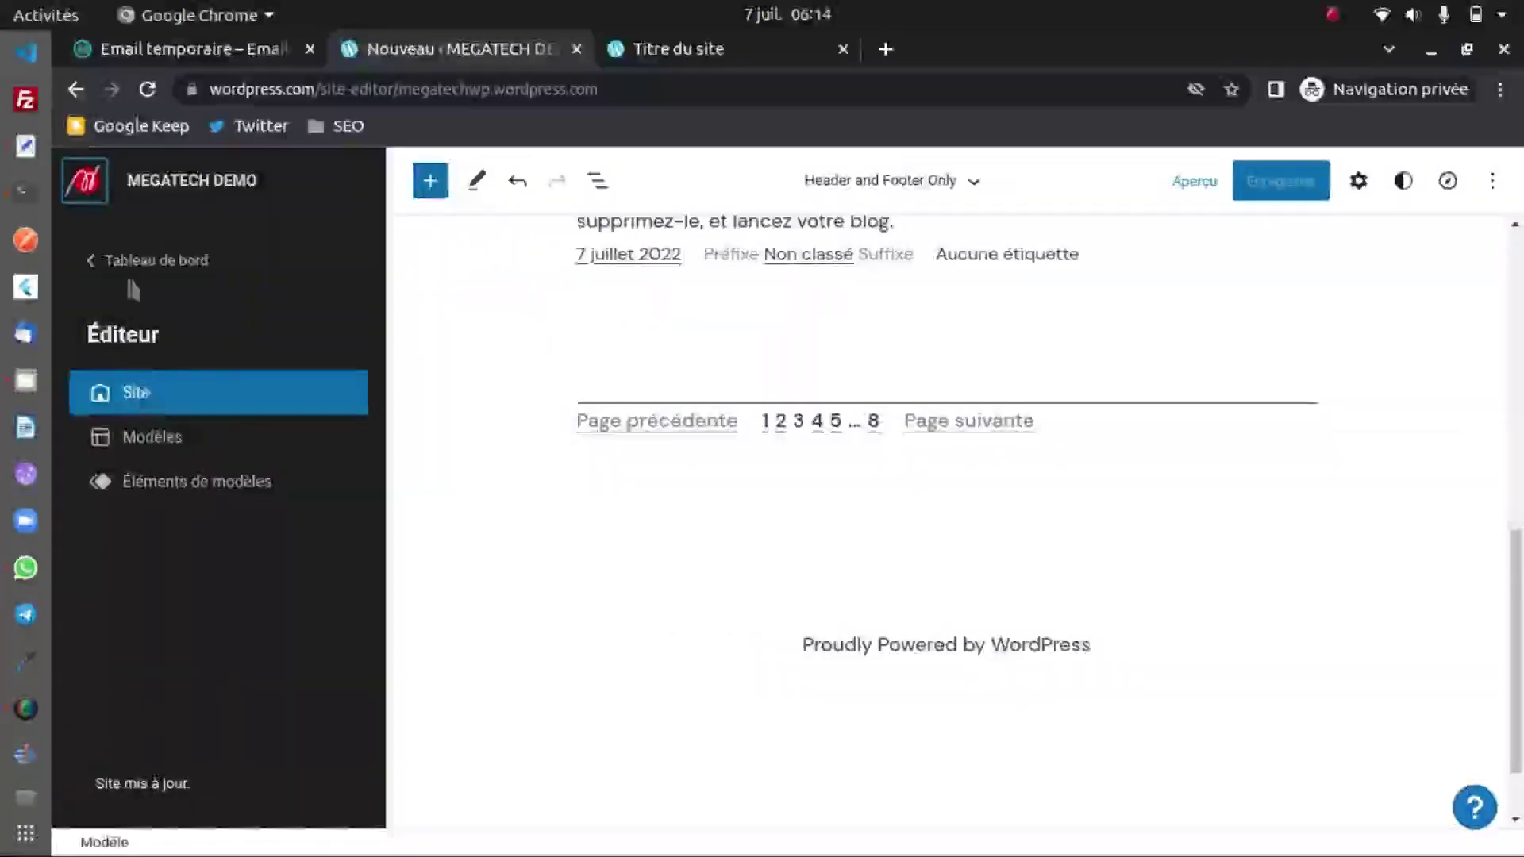
left_click(107, 260)
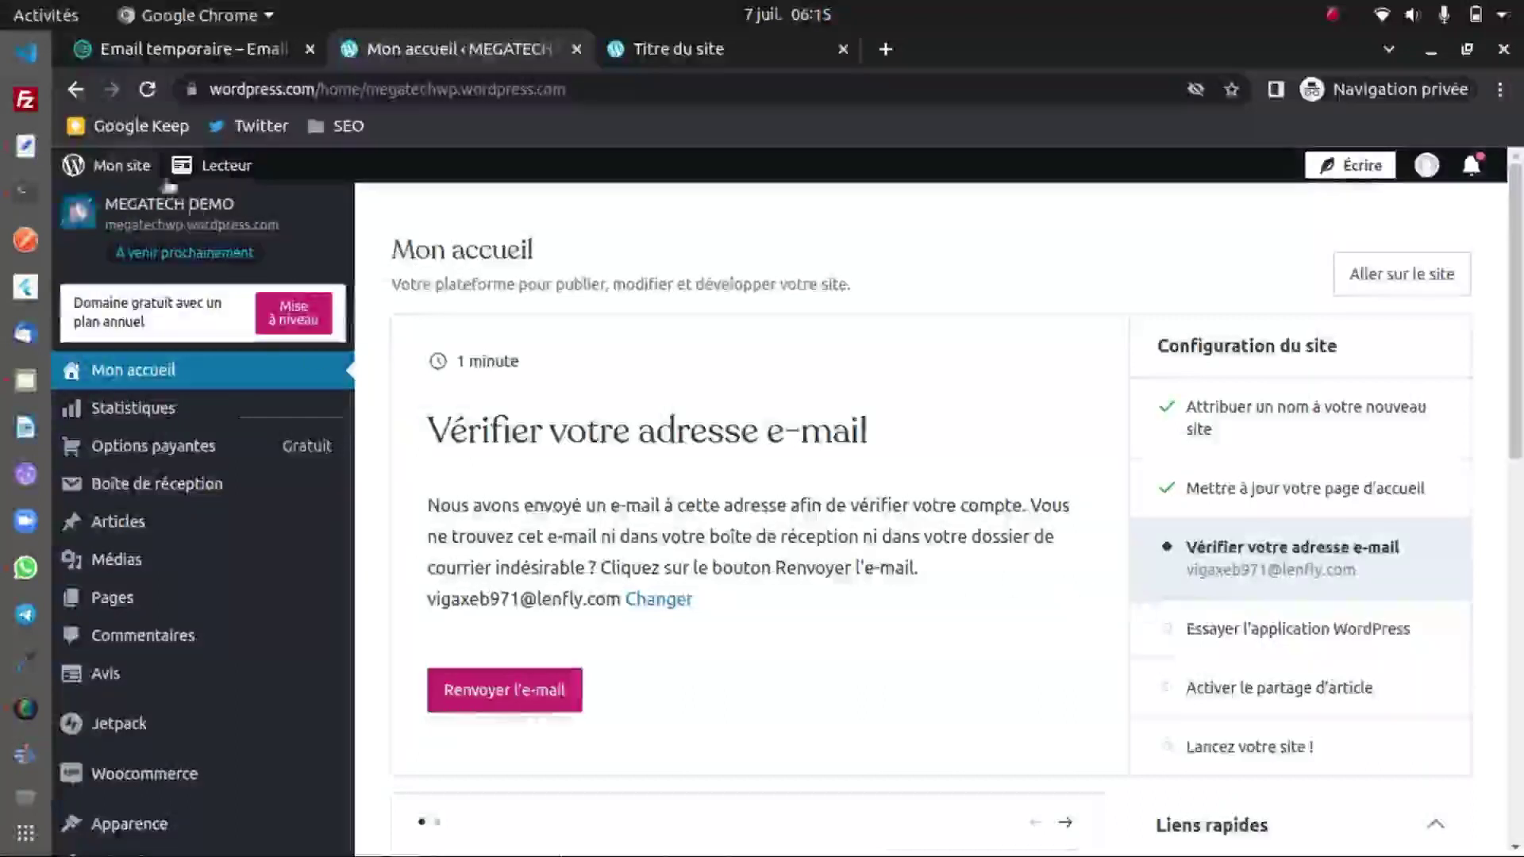
Switch to the temporary mailbox on temp-mail.org and open the account activation message from WordPress.com.
left_click(191, 48)
scroll(792, 415, "down", 5)
scroll(791, 414, "down", 2)
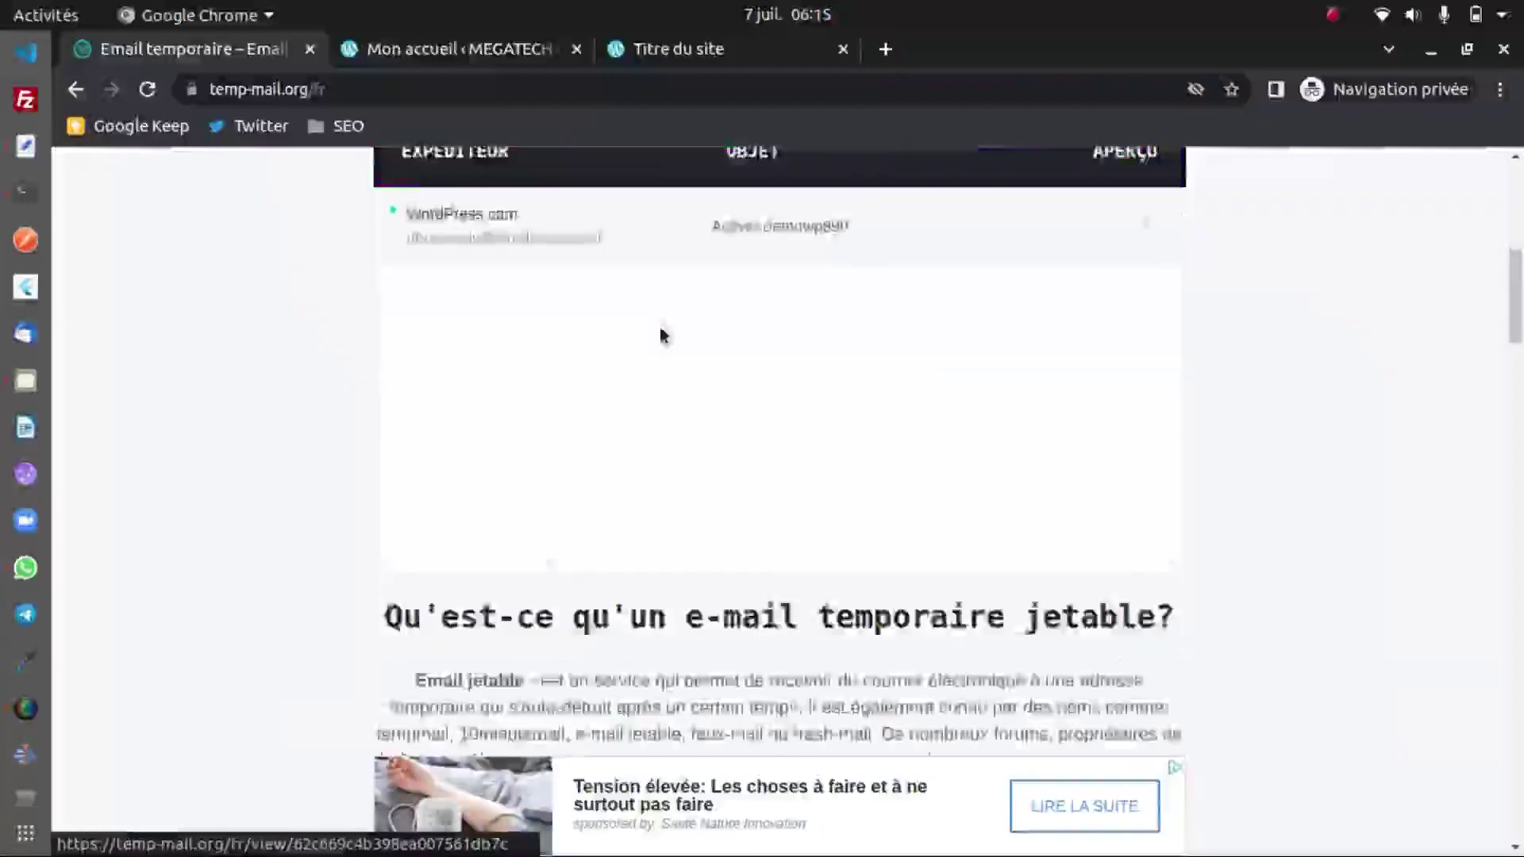
left_click(663, 332)
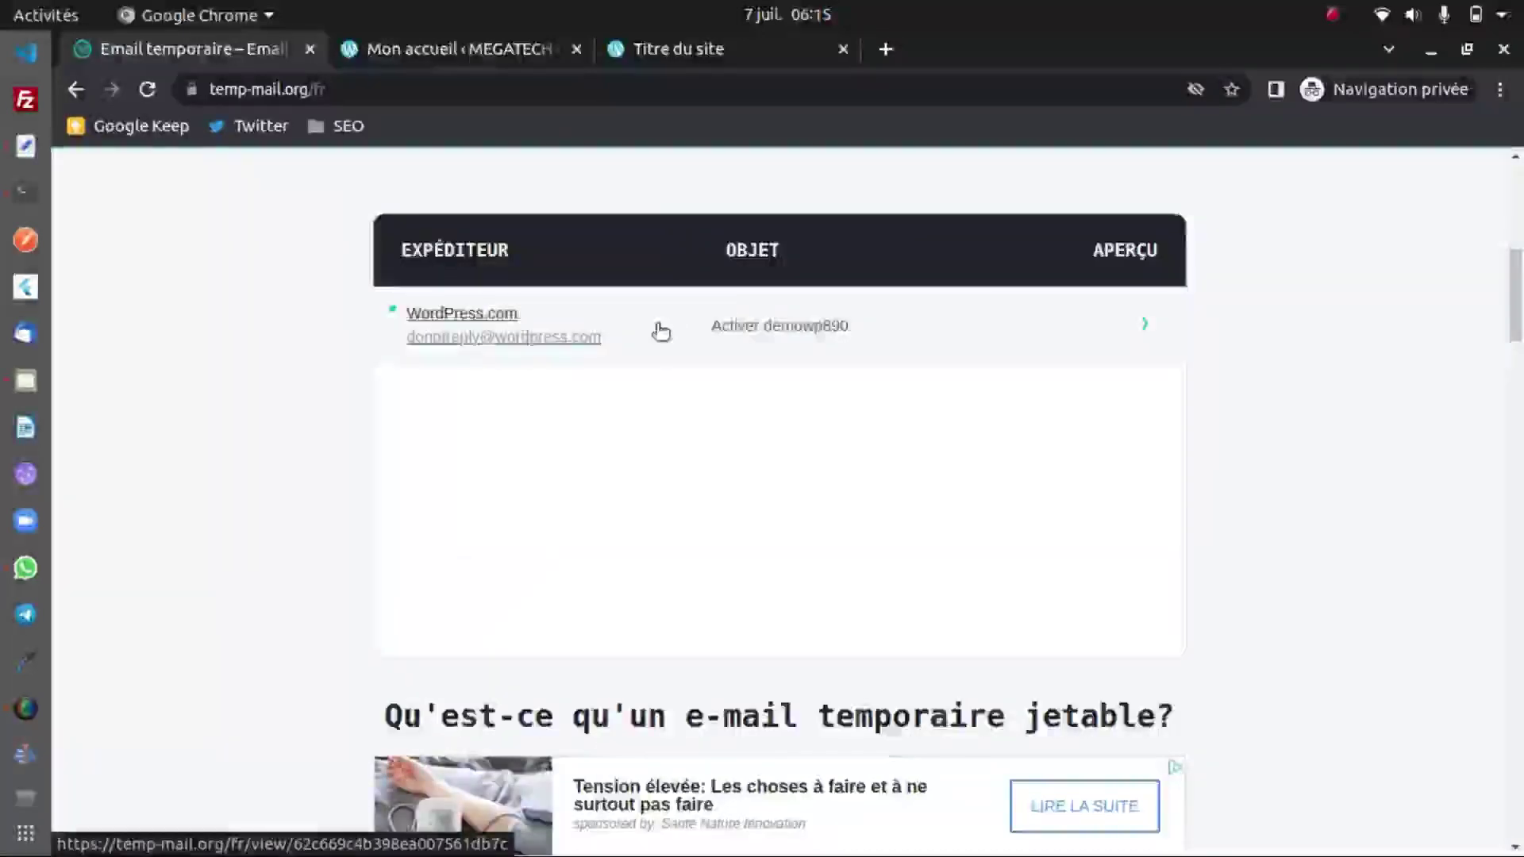
Read the WordPress.com activation message and confirm the account's e-mail address through it.
scroll(754, 491, "down", 3)
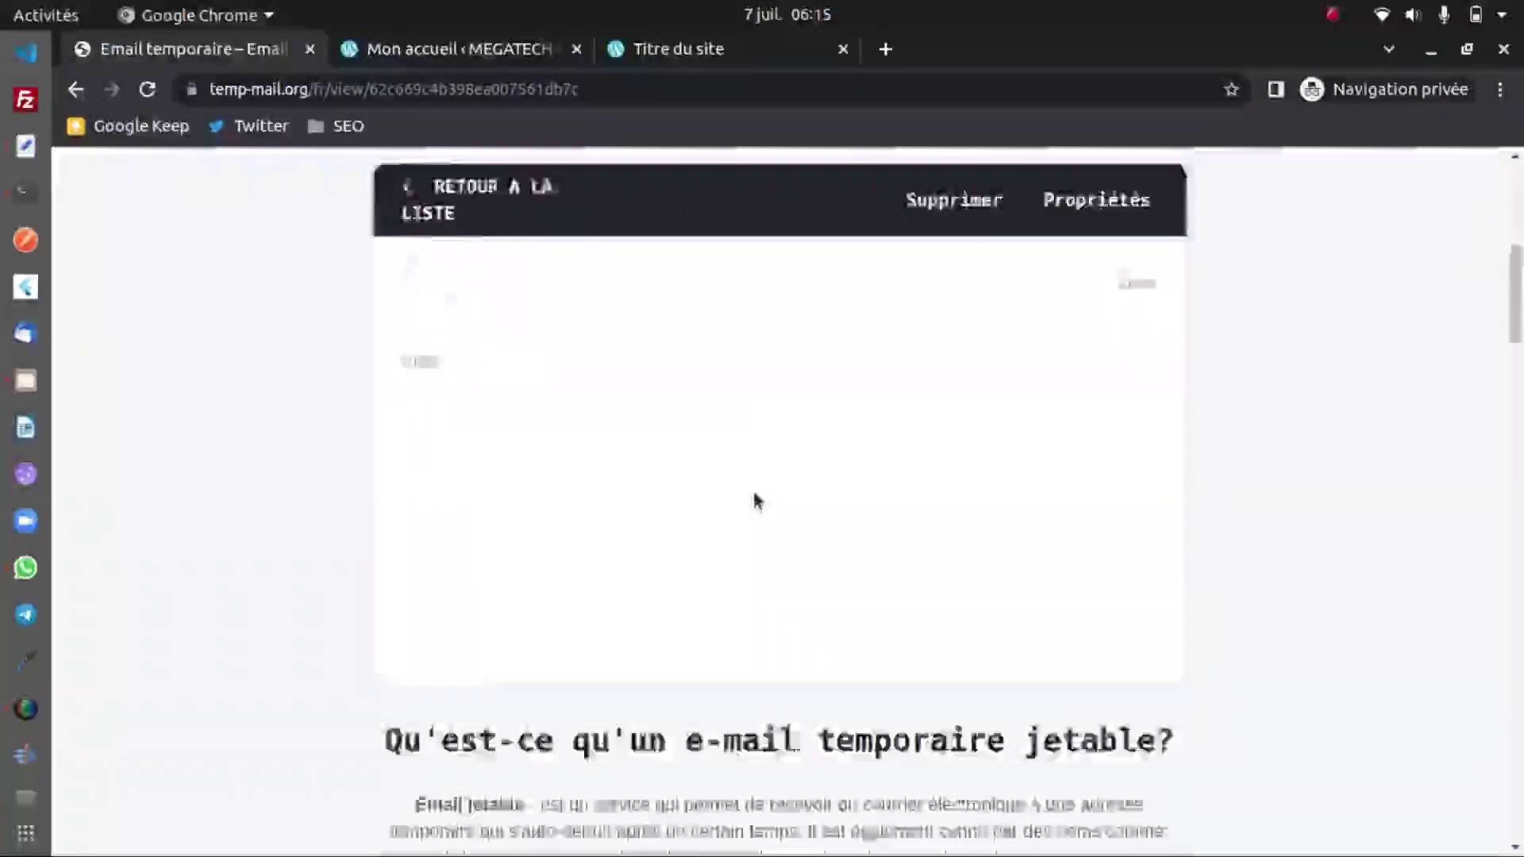
scroll(754, 488, "down", 1)
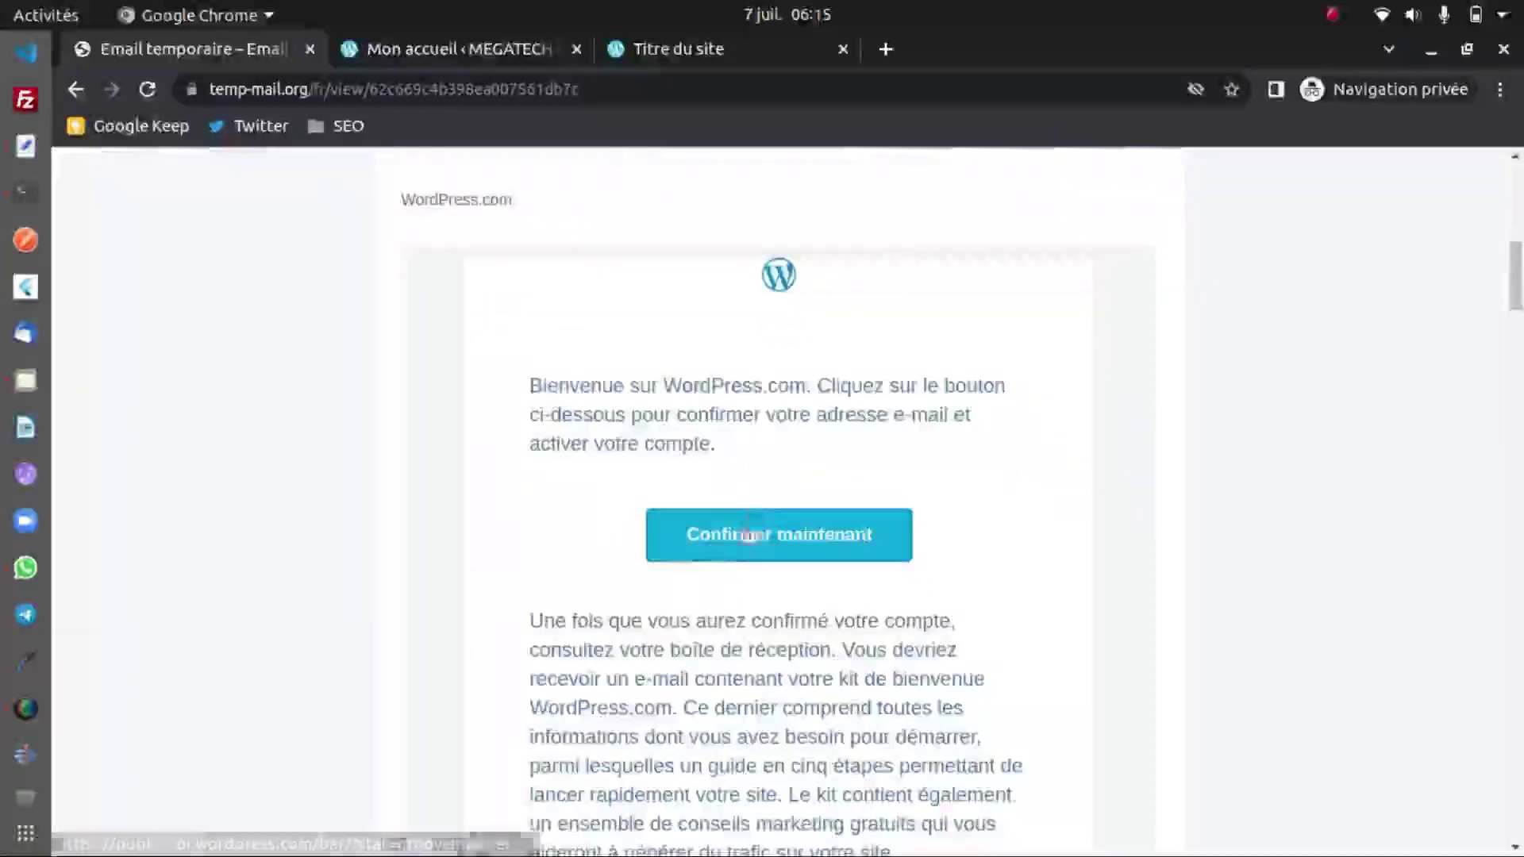
scroll(753, 546, "up", 1)
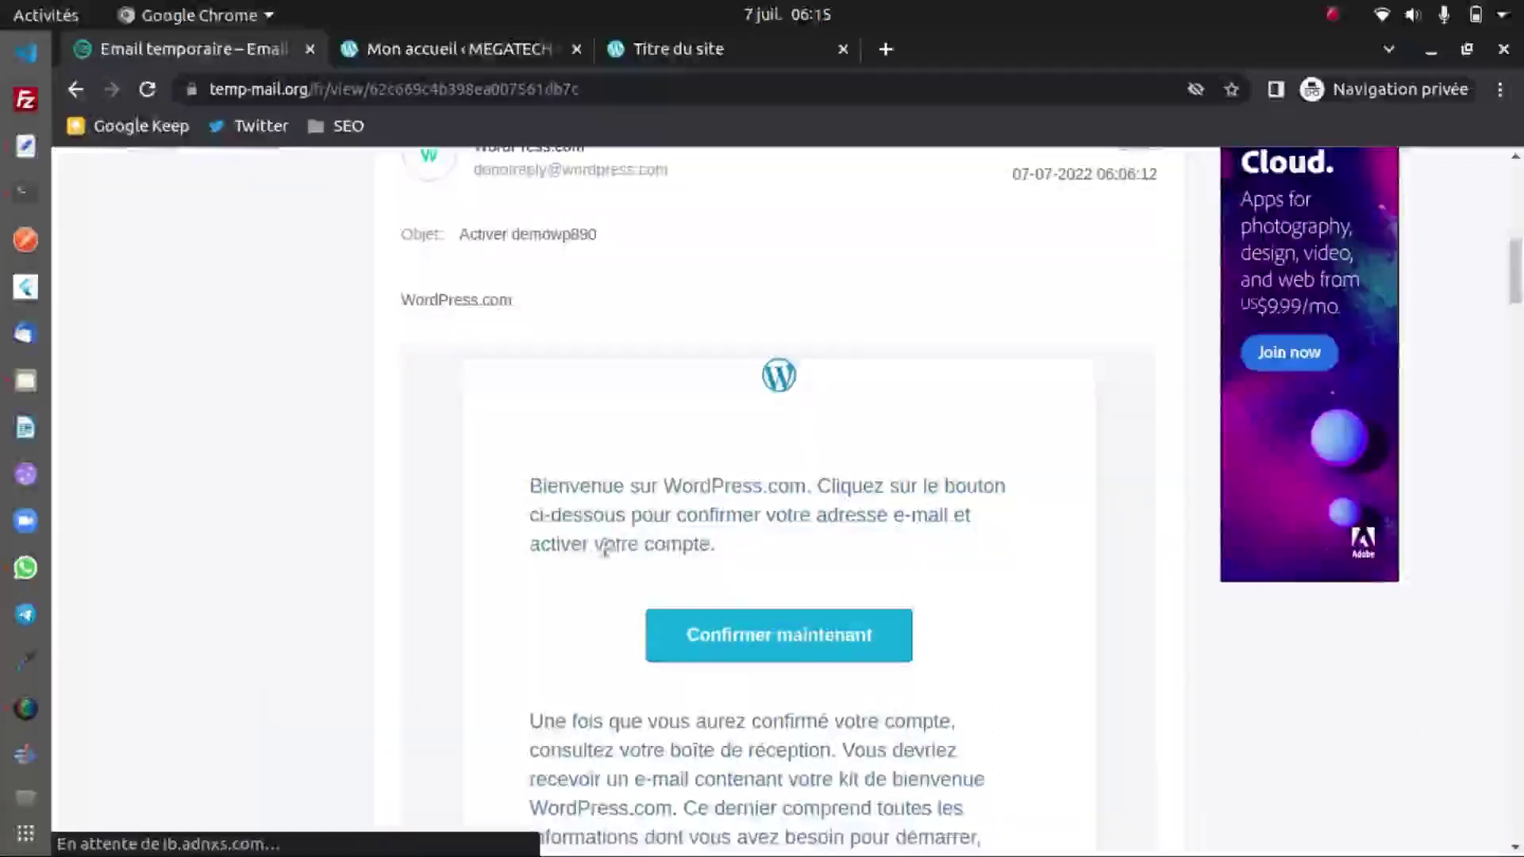
scroll(639, 536, "down", 2)
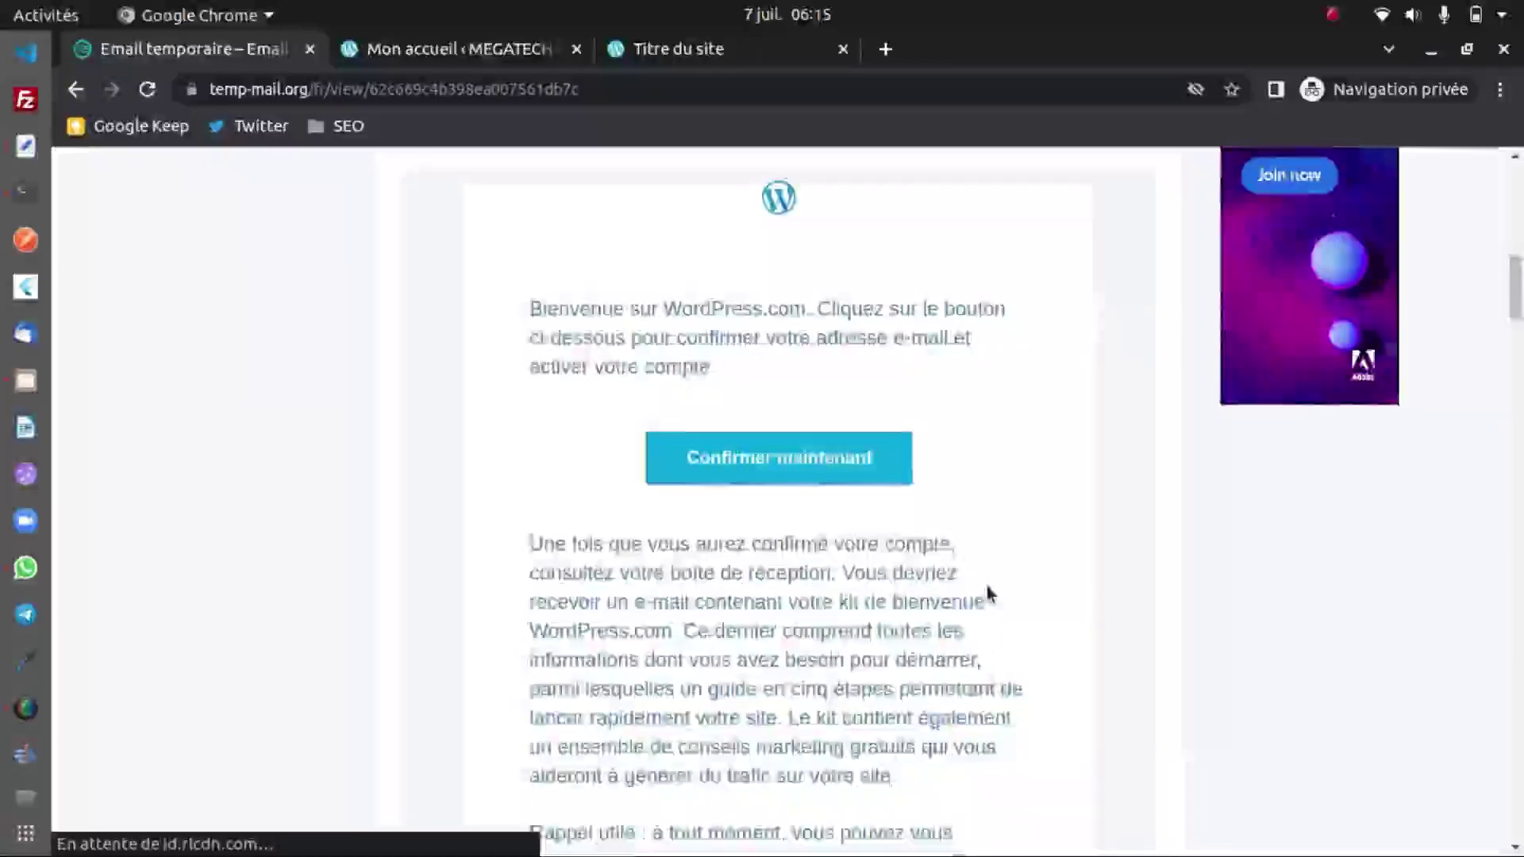
scroll(983, 580, "up", 5)
scroll(978, 591, "up", 4)
scroll(979, 591, "down", 10)
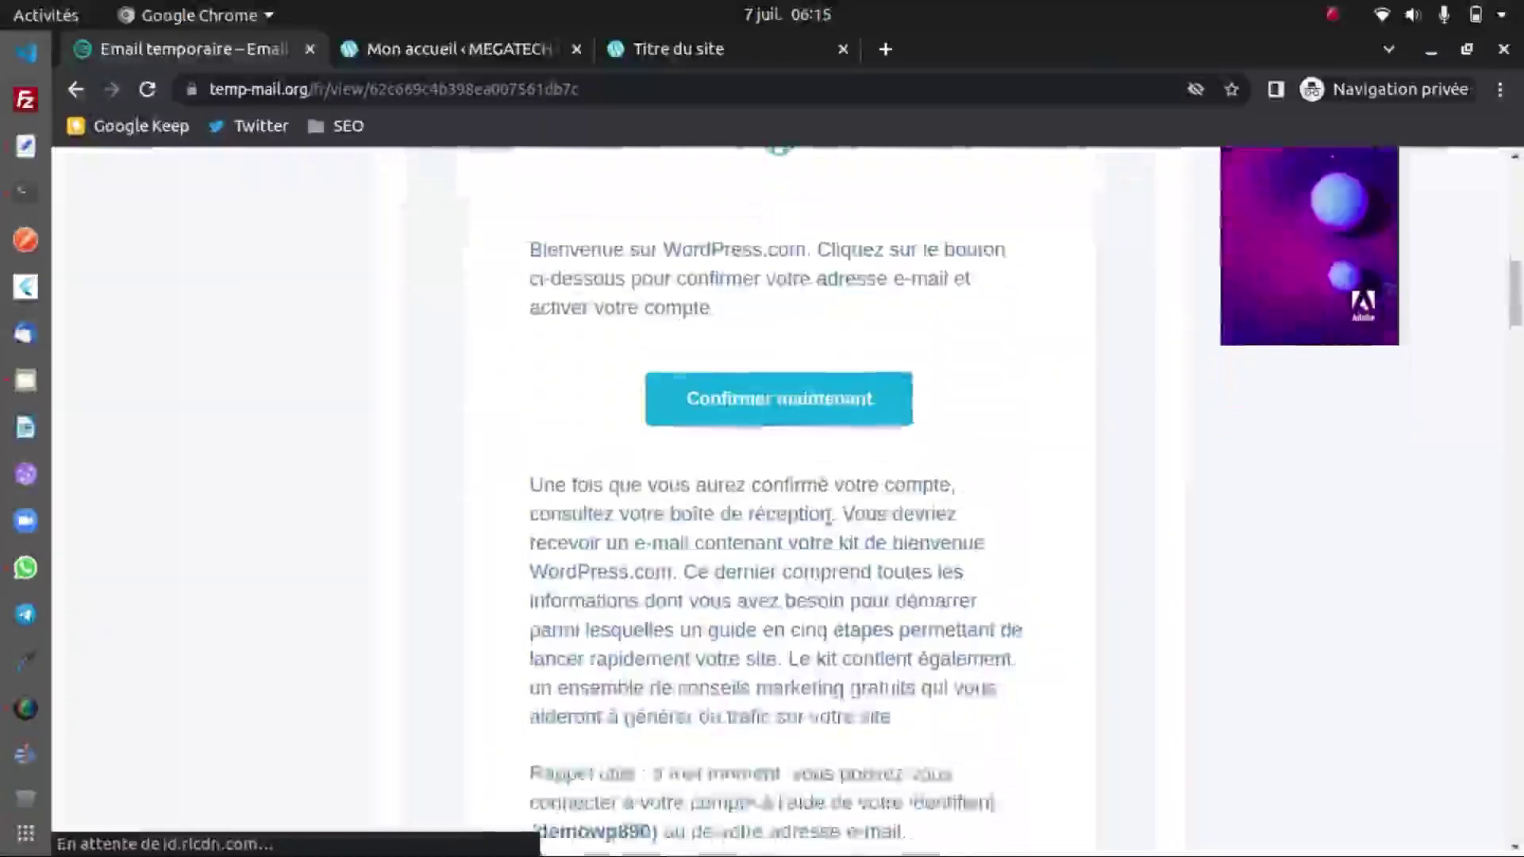
left_click(768, 400)
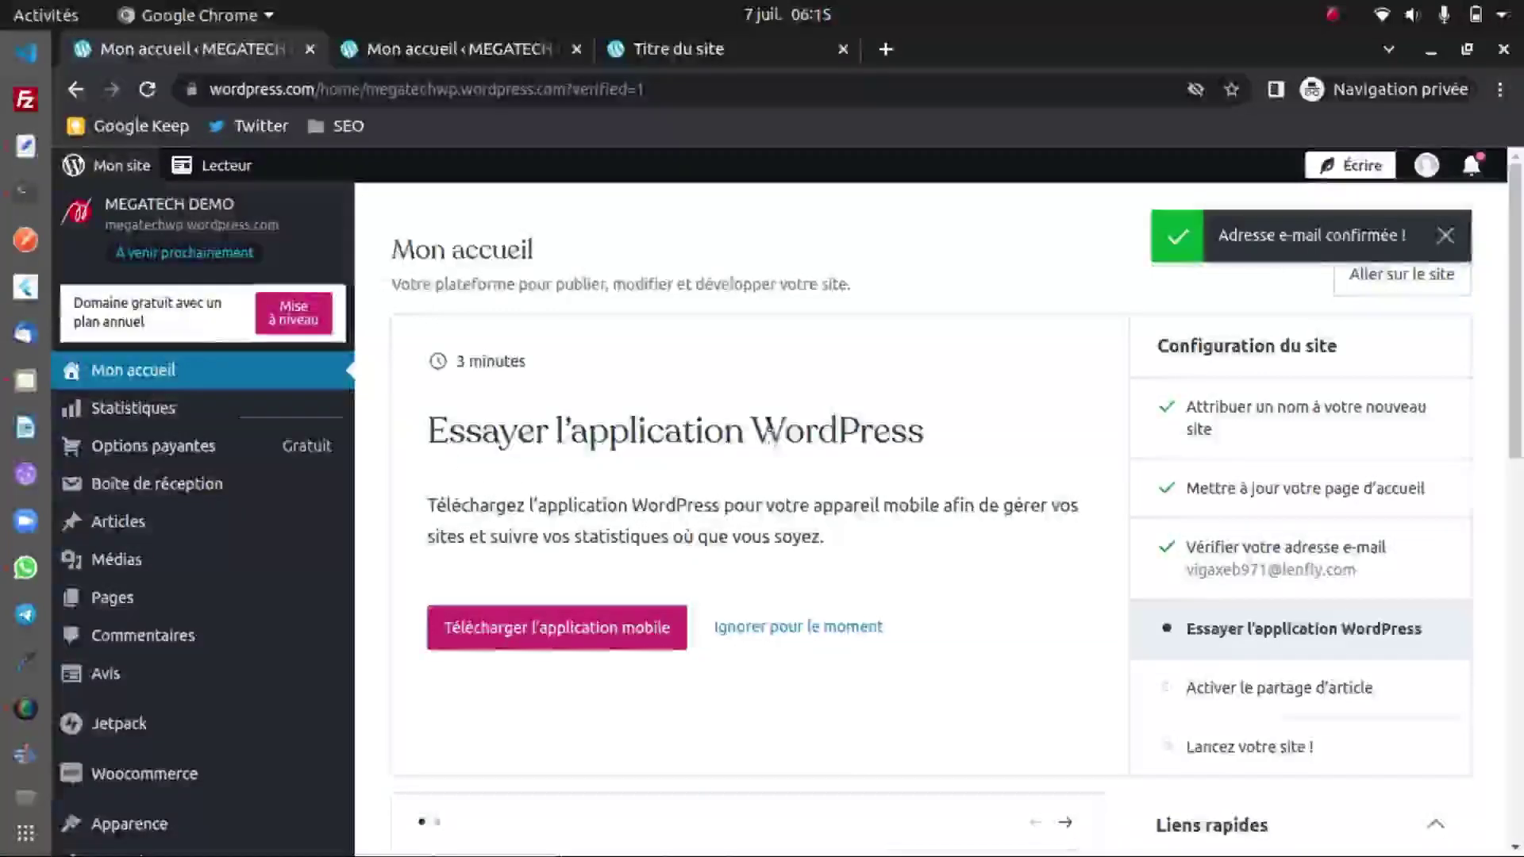
Skip the mobile app and article sharing tasks in the site setup checklist for now.
scroll(940, 440, "down", 3)
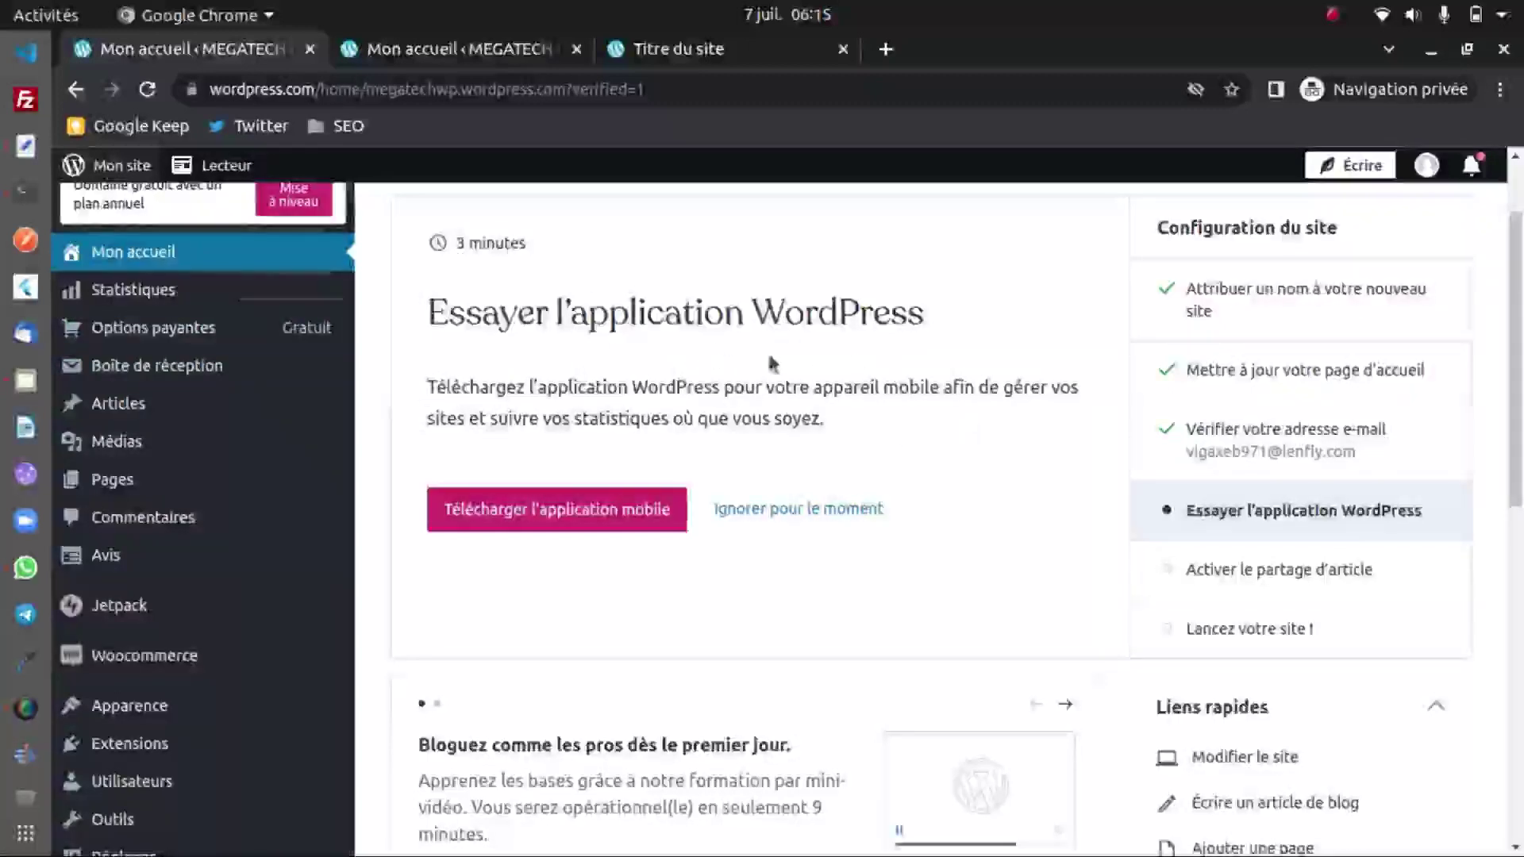
left_click(809, 513)
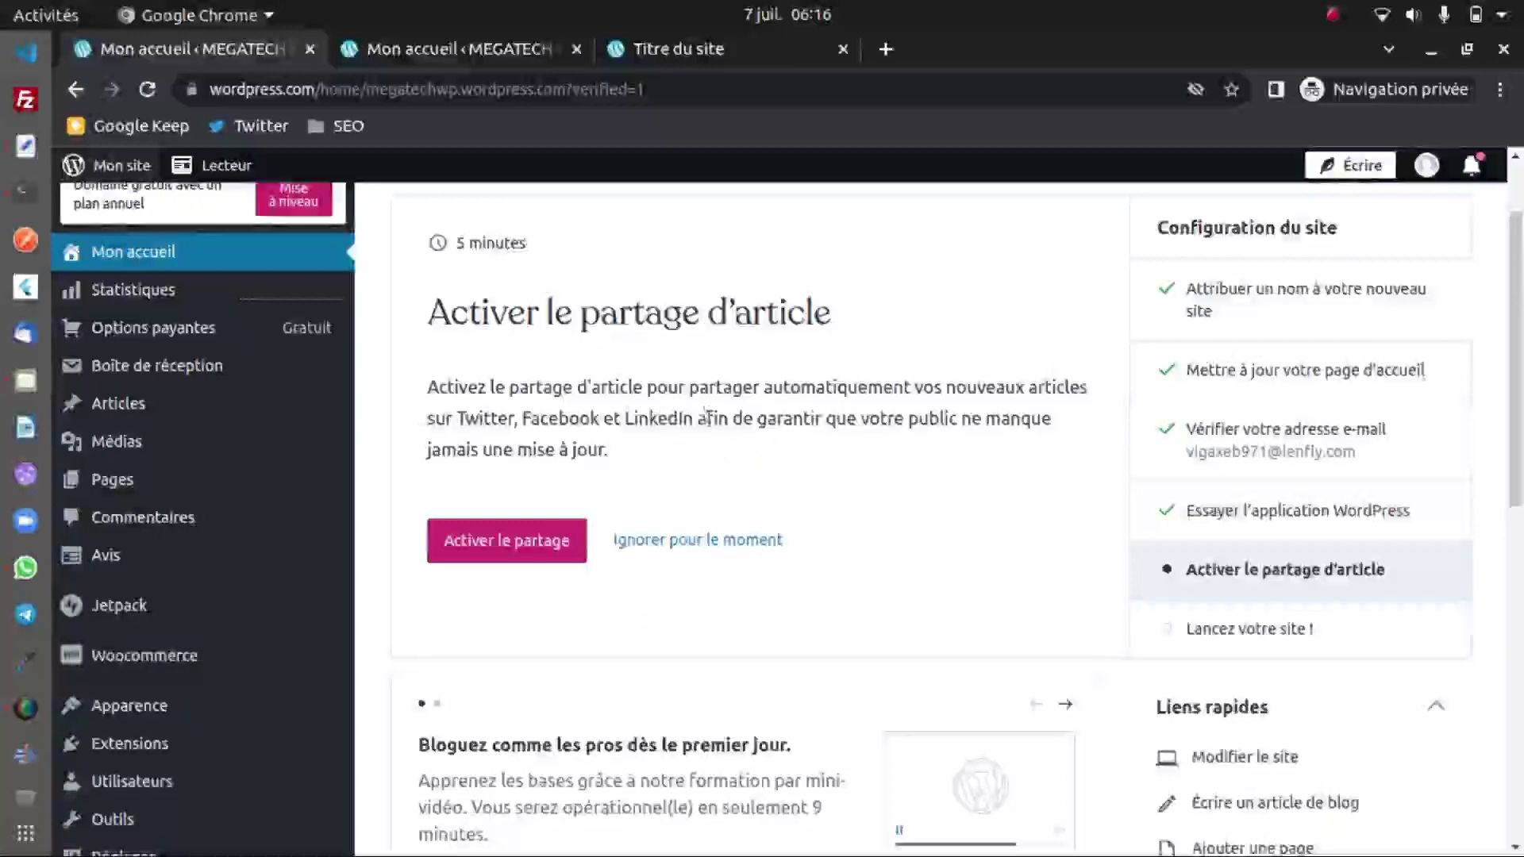
left_click(688, 541)
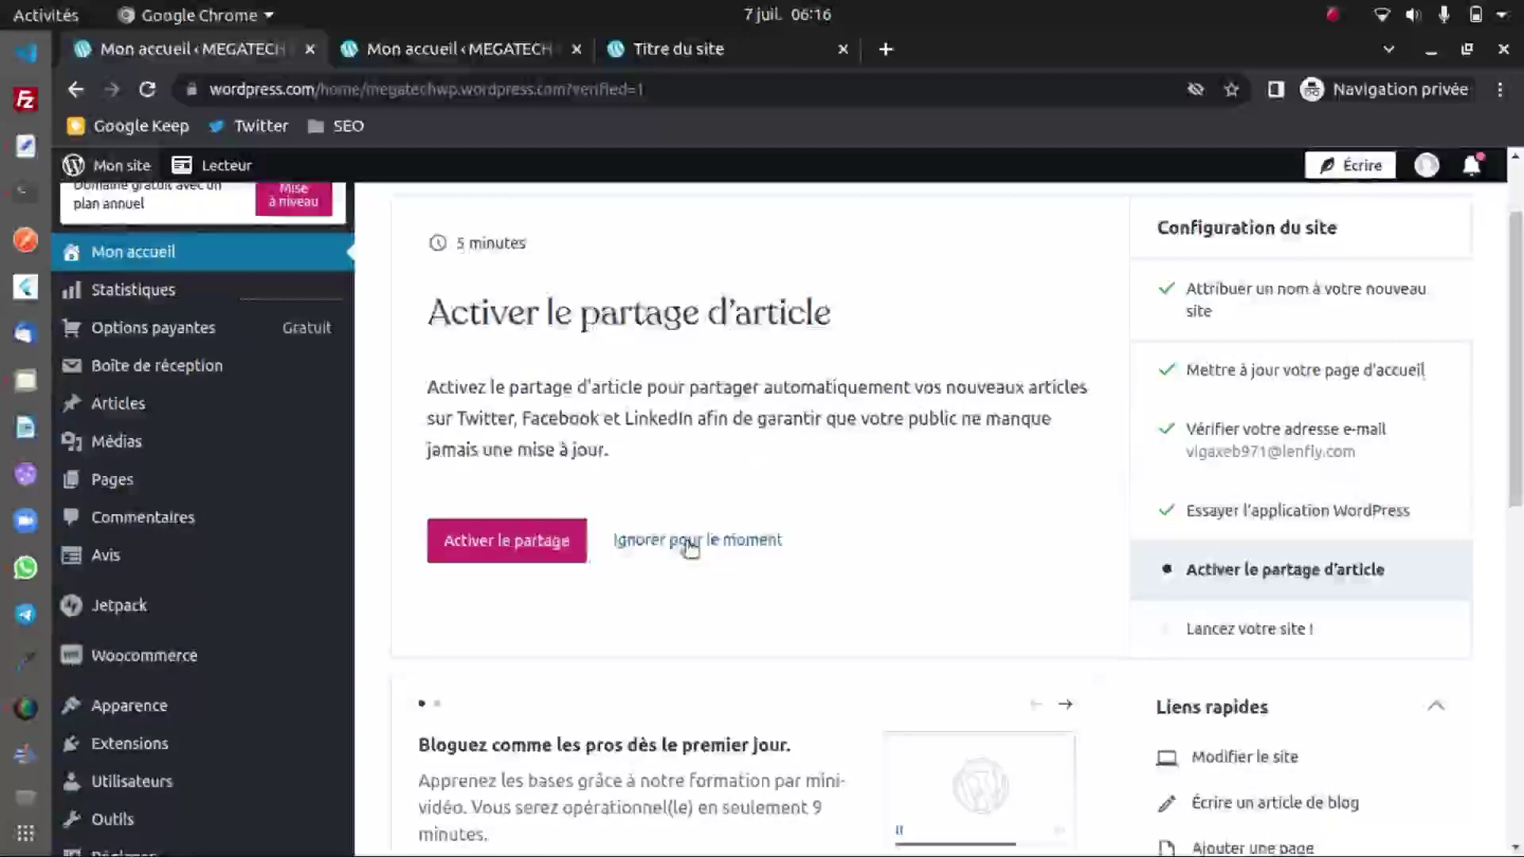
Start launching the site from the last setup task and look over the domain selection page.
scroll(521, 466, "down", 3)
left_click(491, 390)
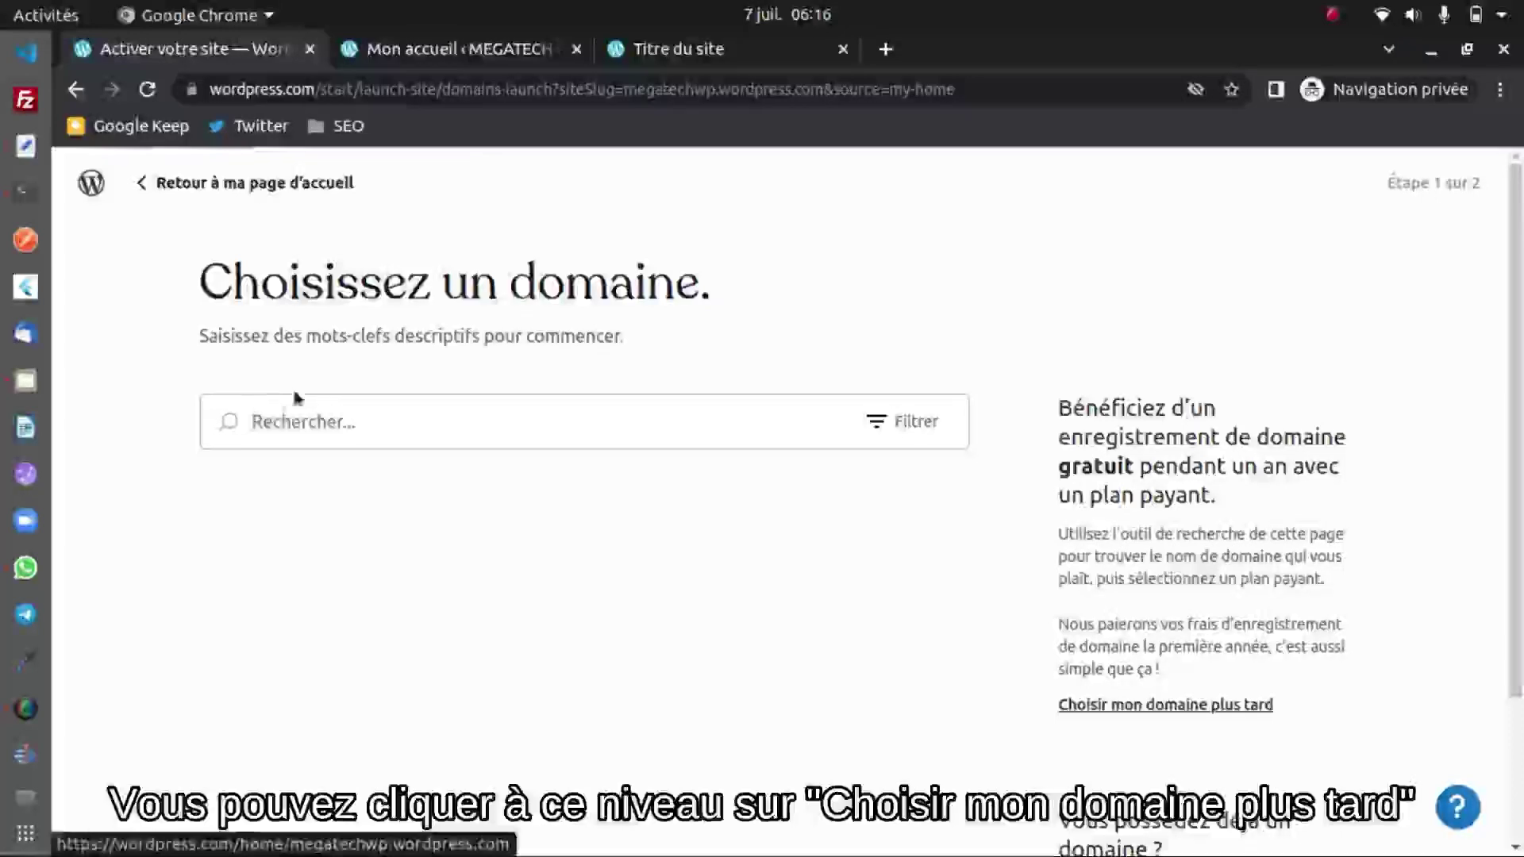
scroll(324, 362, "down", 2)
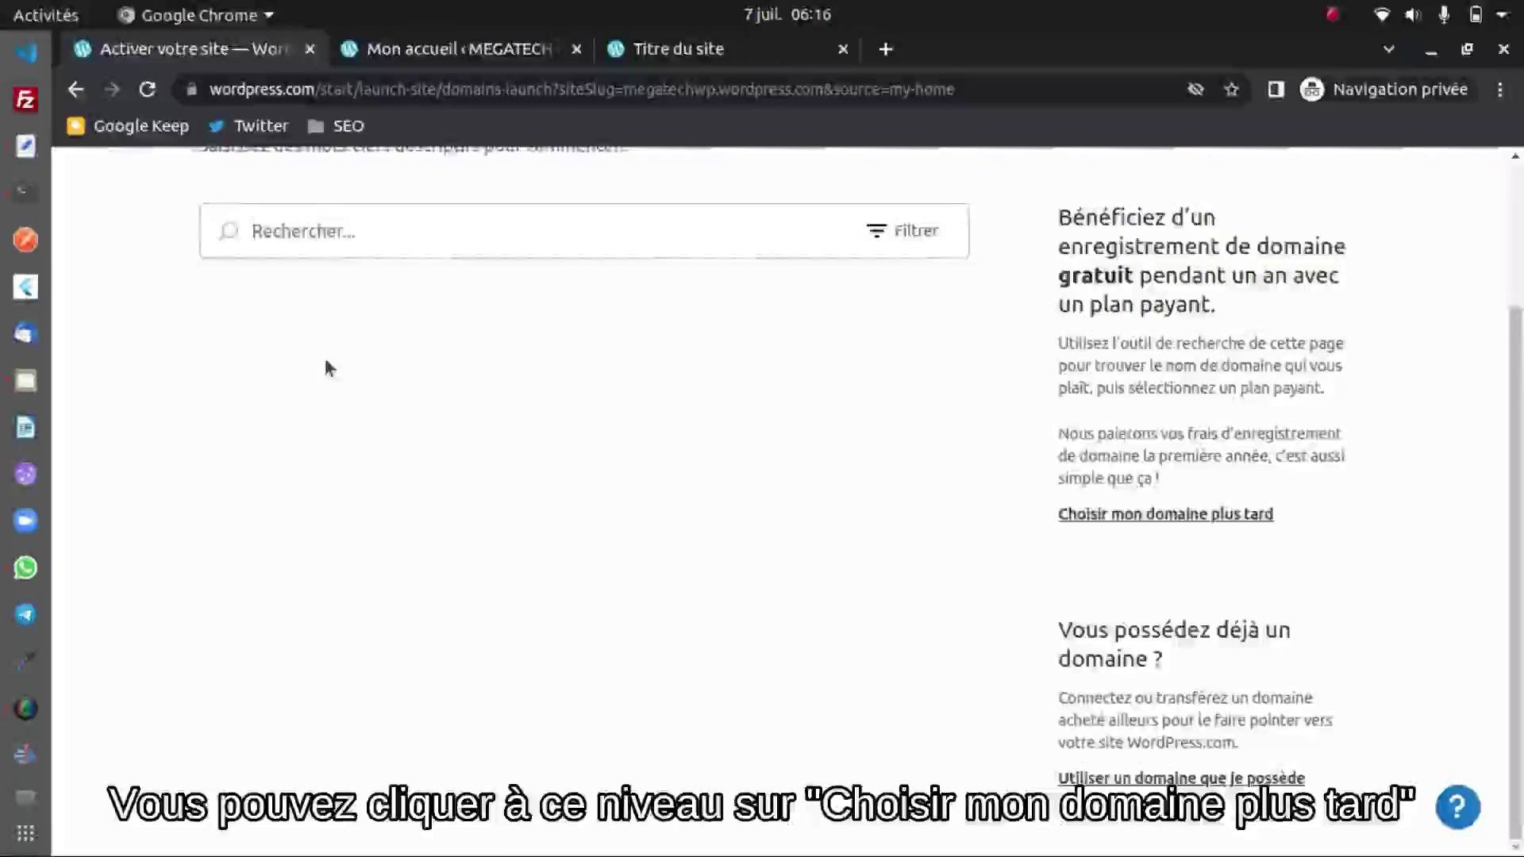
scroll(326, 365, "up", 3)
scroll(341, 367, "down", 2)
scroll(341, 367, "up", 3)
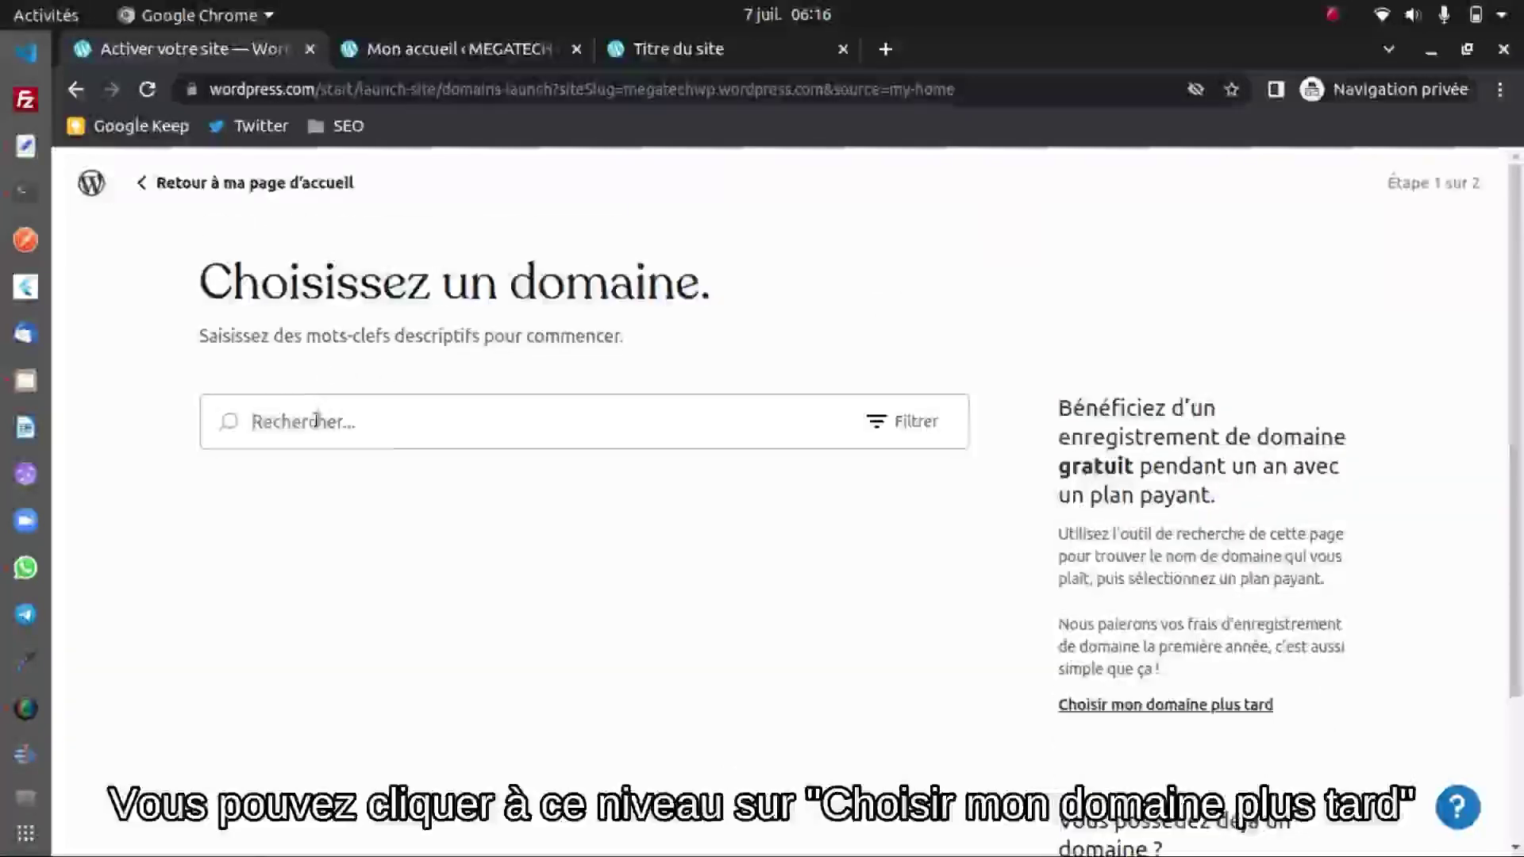
Search the available domains for "megatechweb" and look through the suggestions down to the site's current free address.
left_click(374, 421)
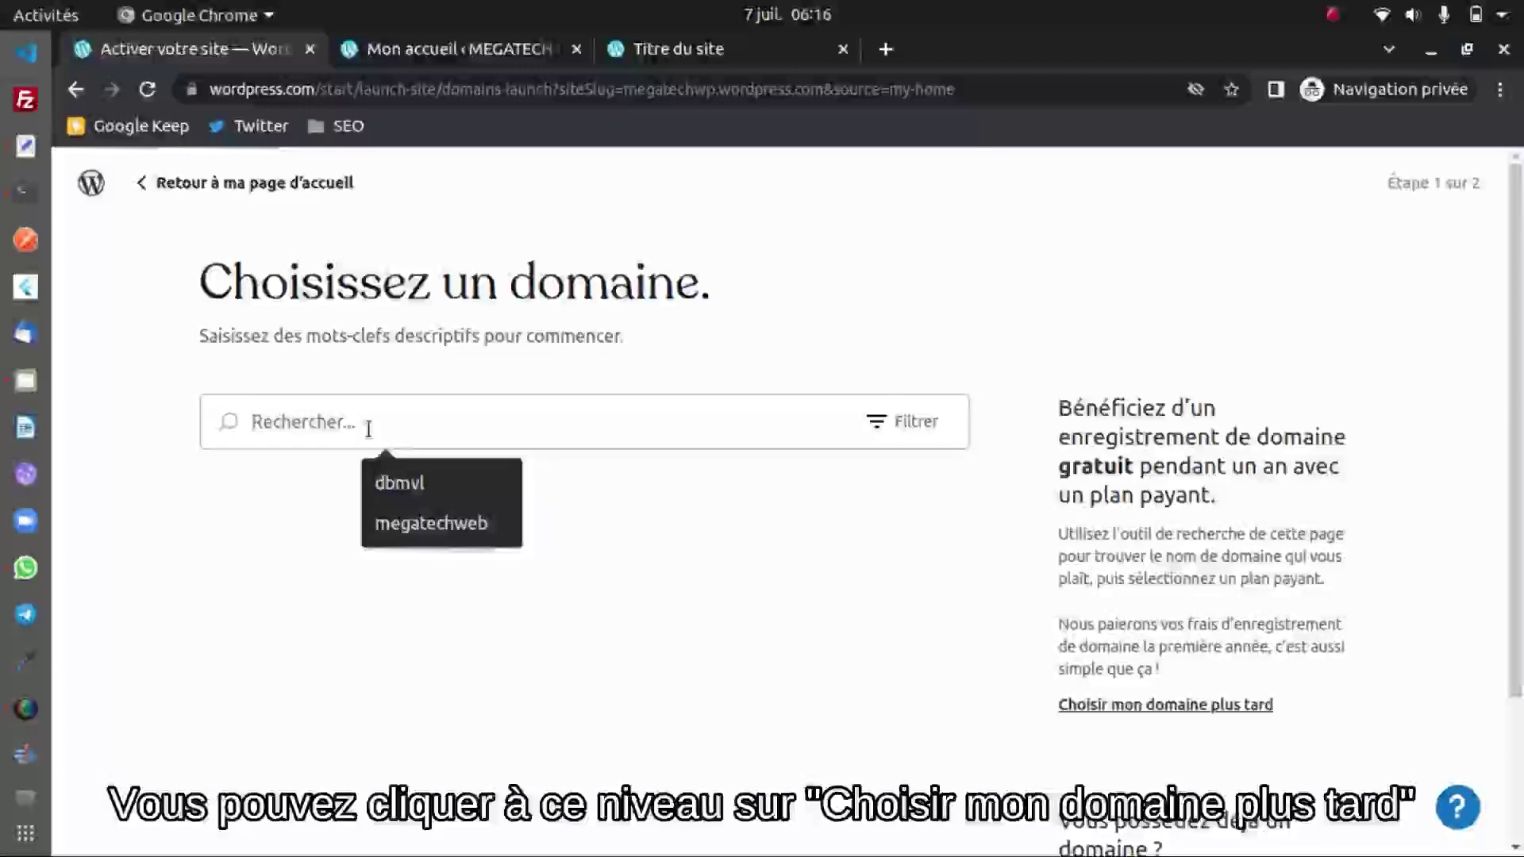
left_click(431, 523)
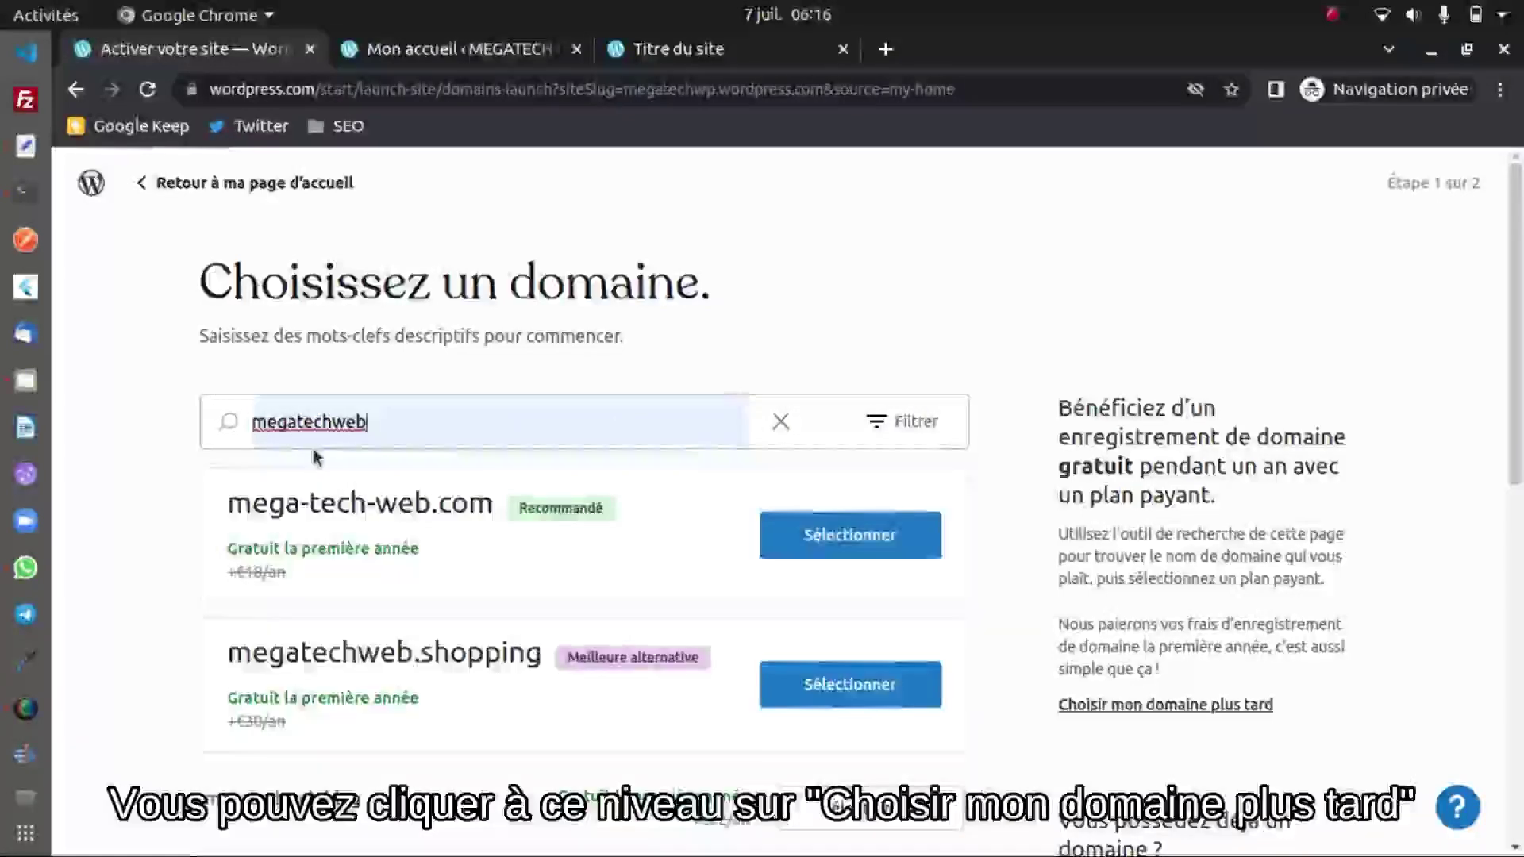
scroll(316, 455, "down", 4)
scroll(316, 455, "down", 5)
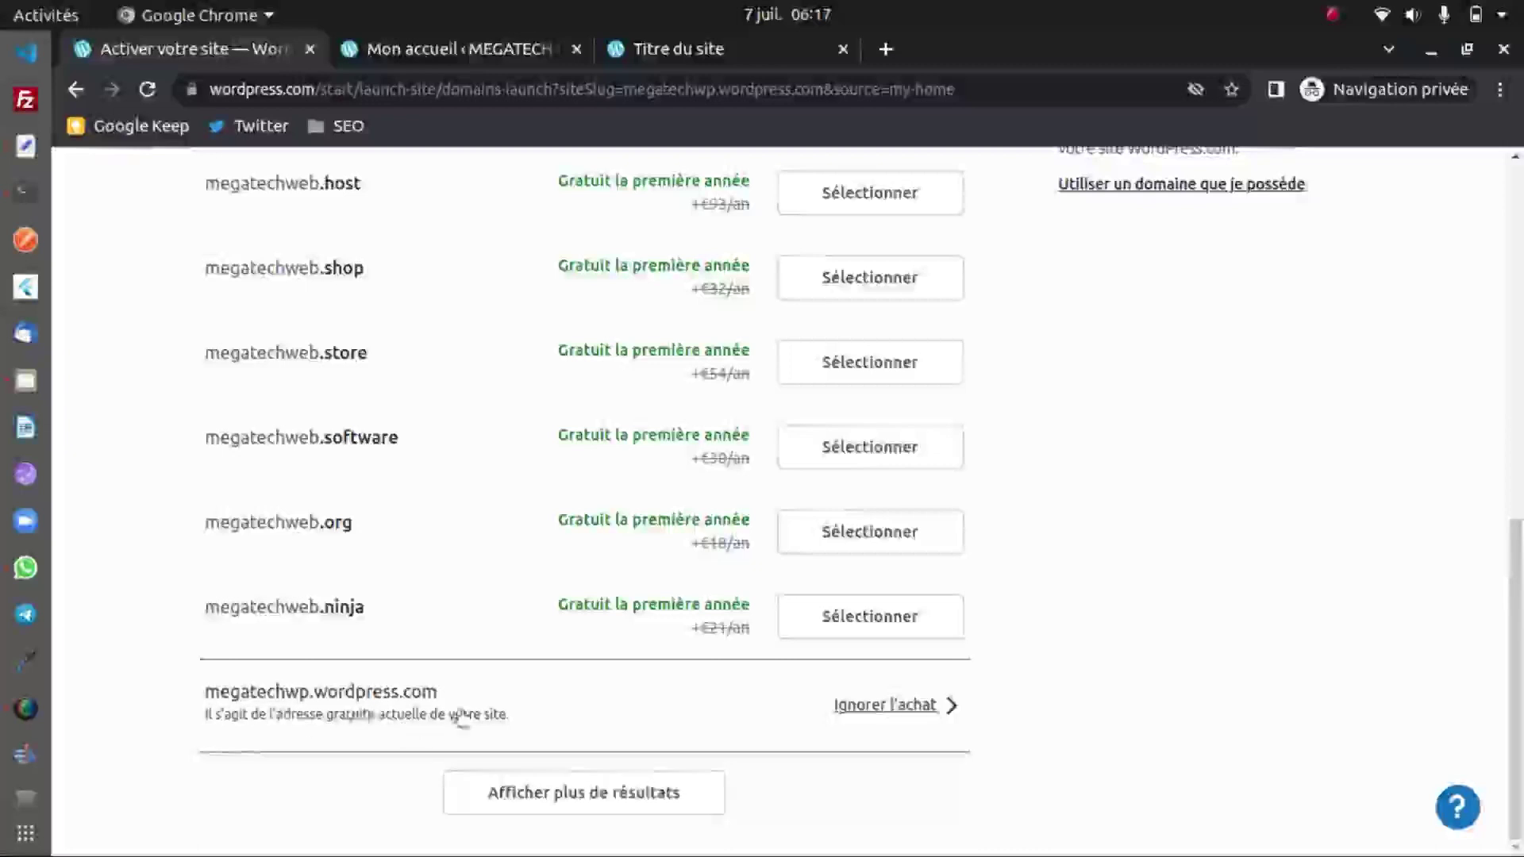
Launch the site with its current free address megatechwp.wordpress.com, skipping the domain purchase and starting with the free plan.
left_click(903, 711)
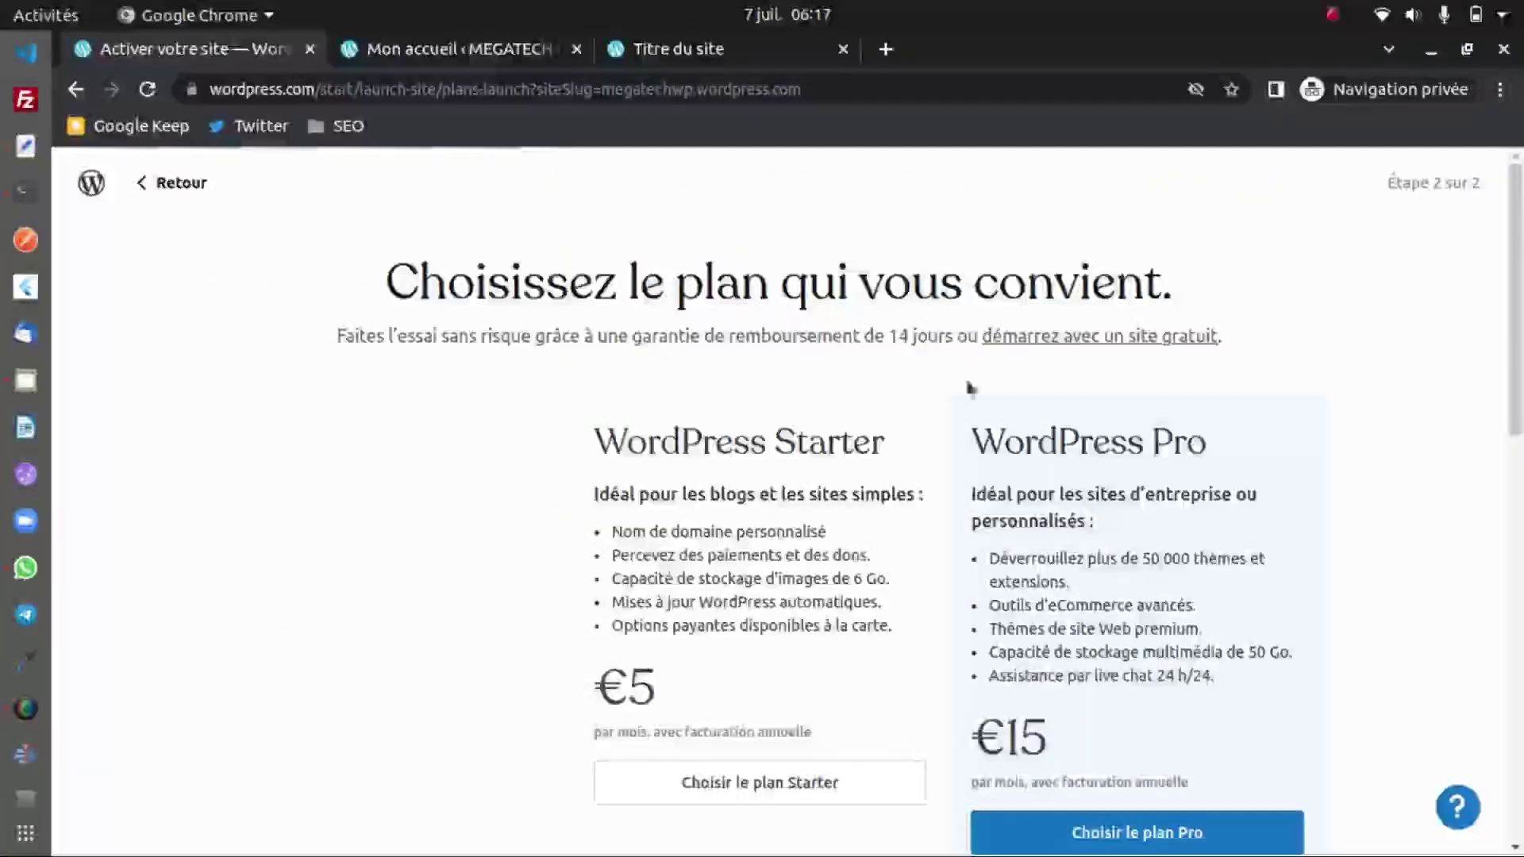
left_click(1081, 337)
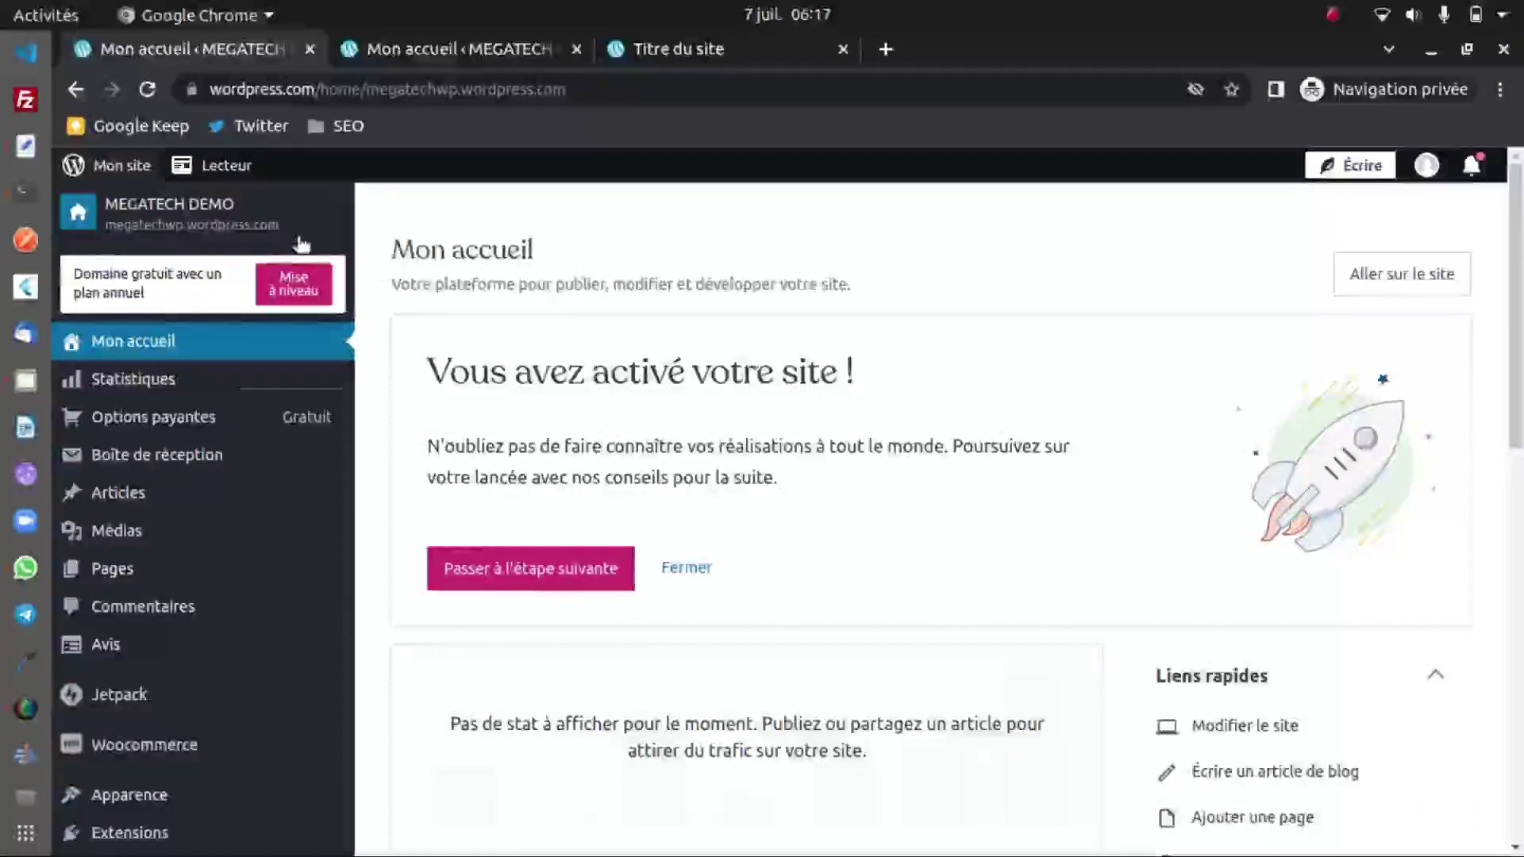
Switch to the other Chrome window, reload the public megatechwp.wordpress.com page and look through its home page.
scroll(11, 397, "up", 3)
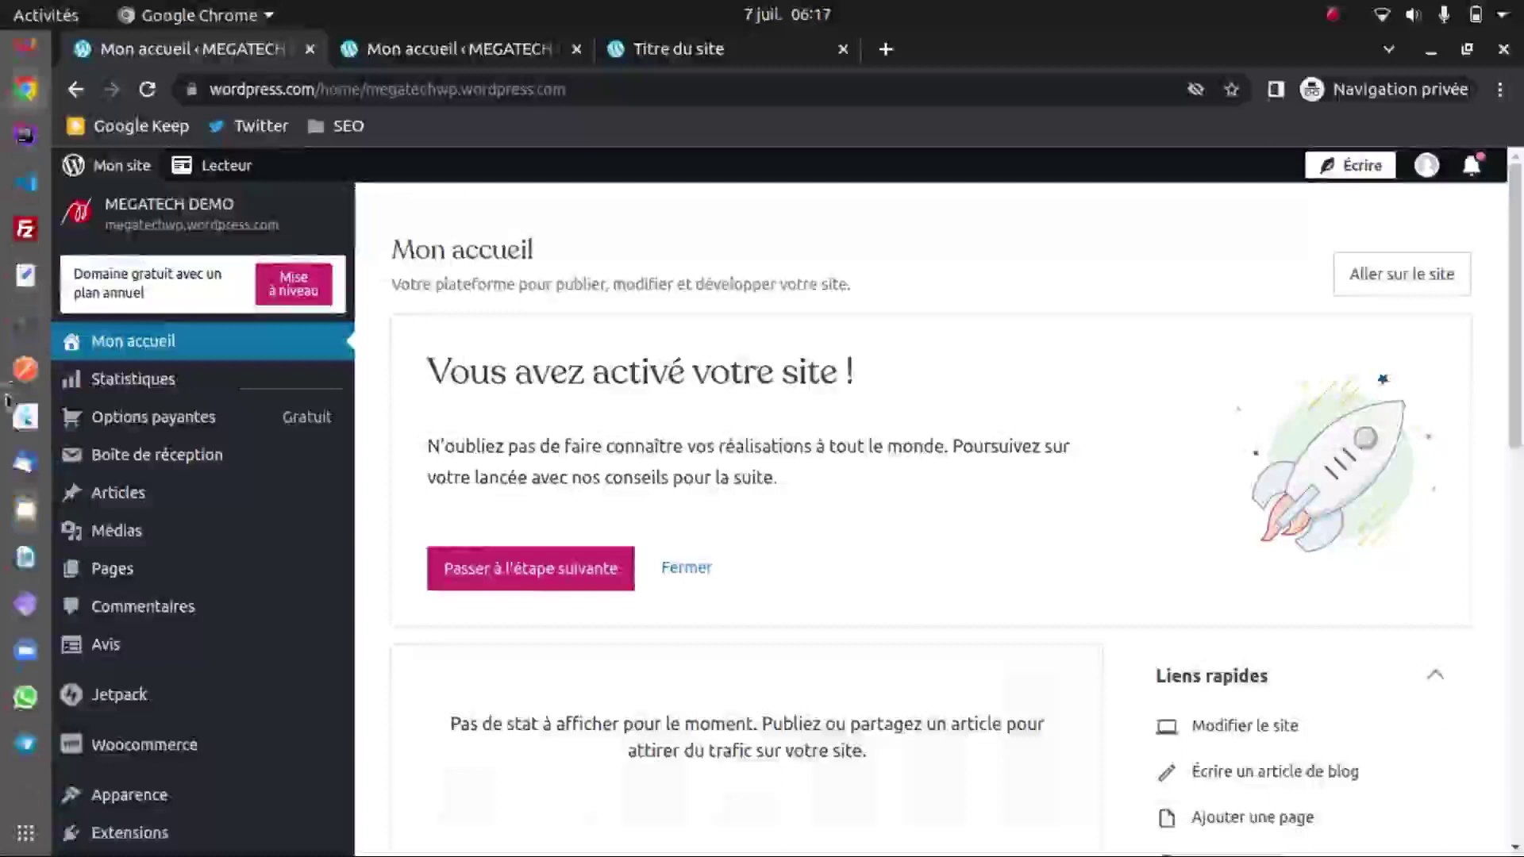
left_click(26, 103)
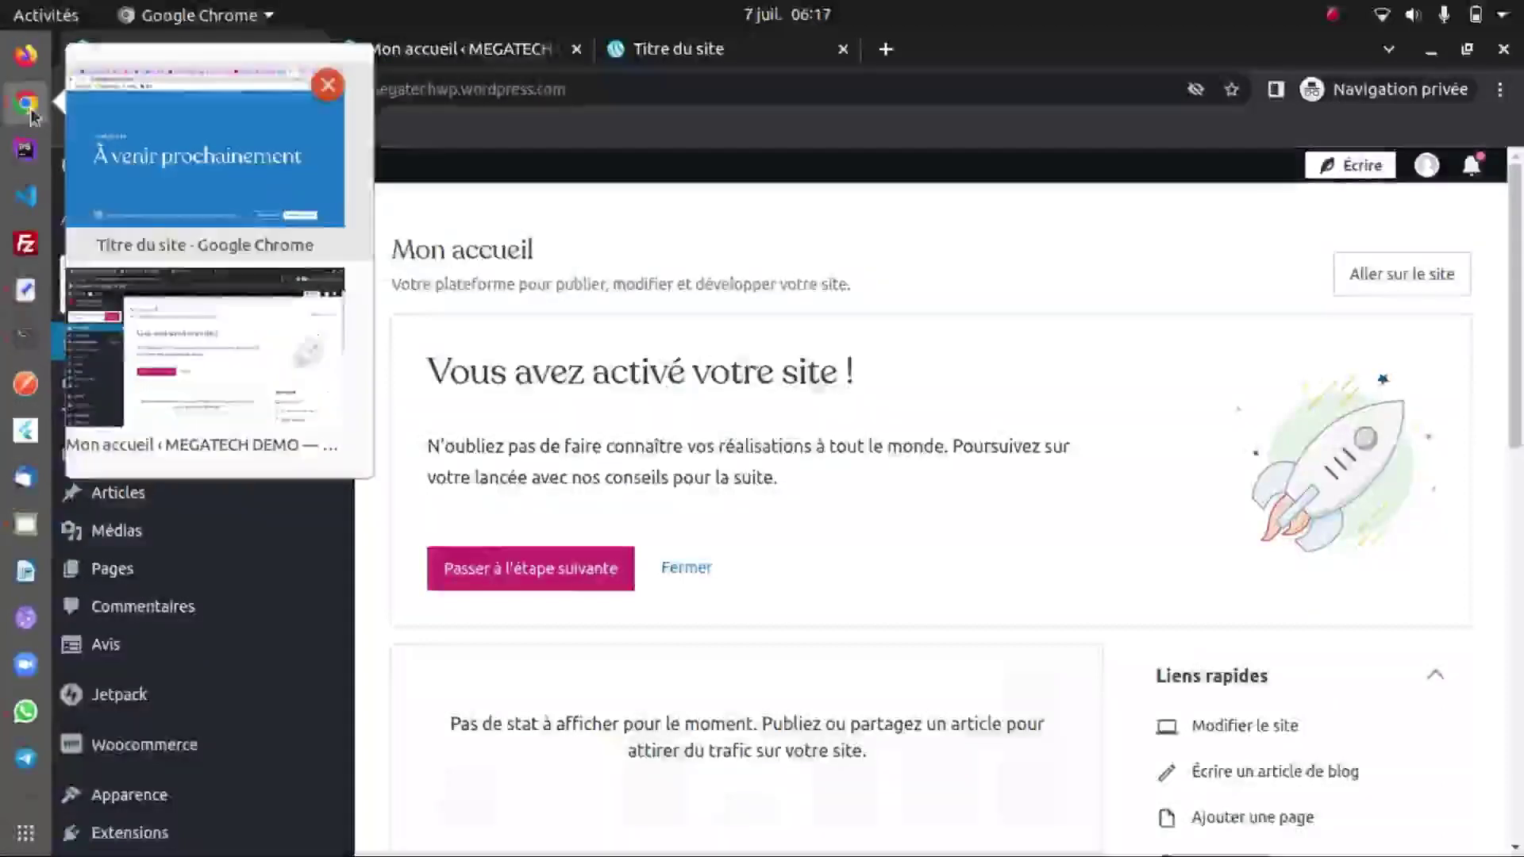
left_click(343, 211)
left_click(147, 89)
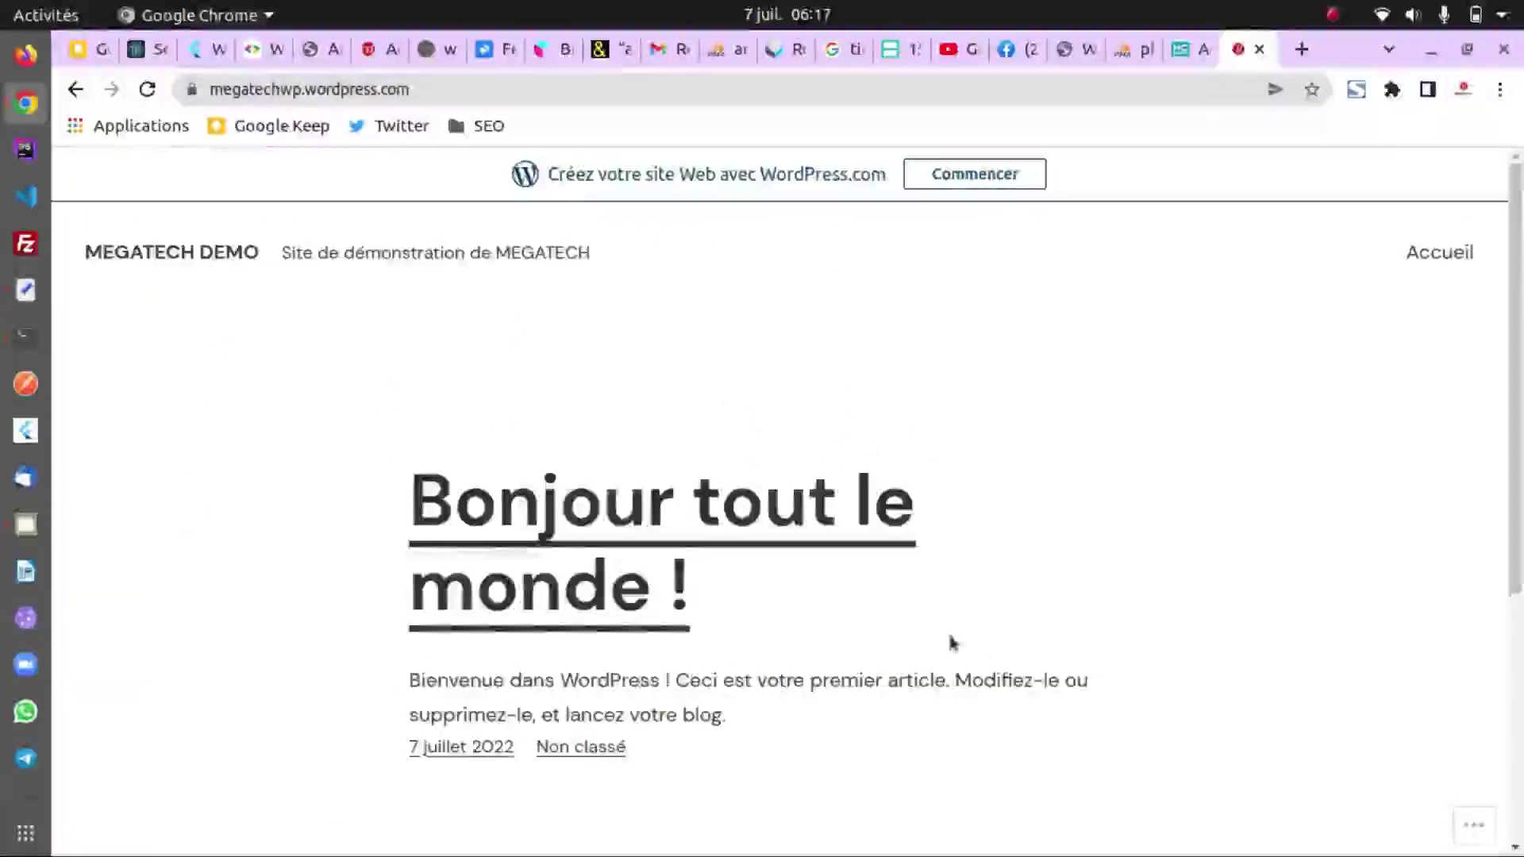
scroll(964, 643, "down", 5)
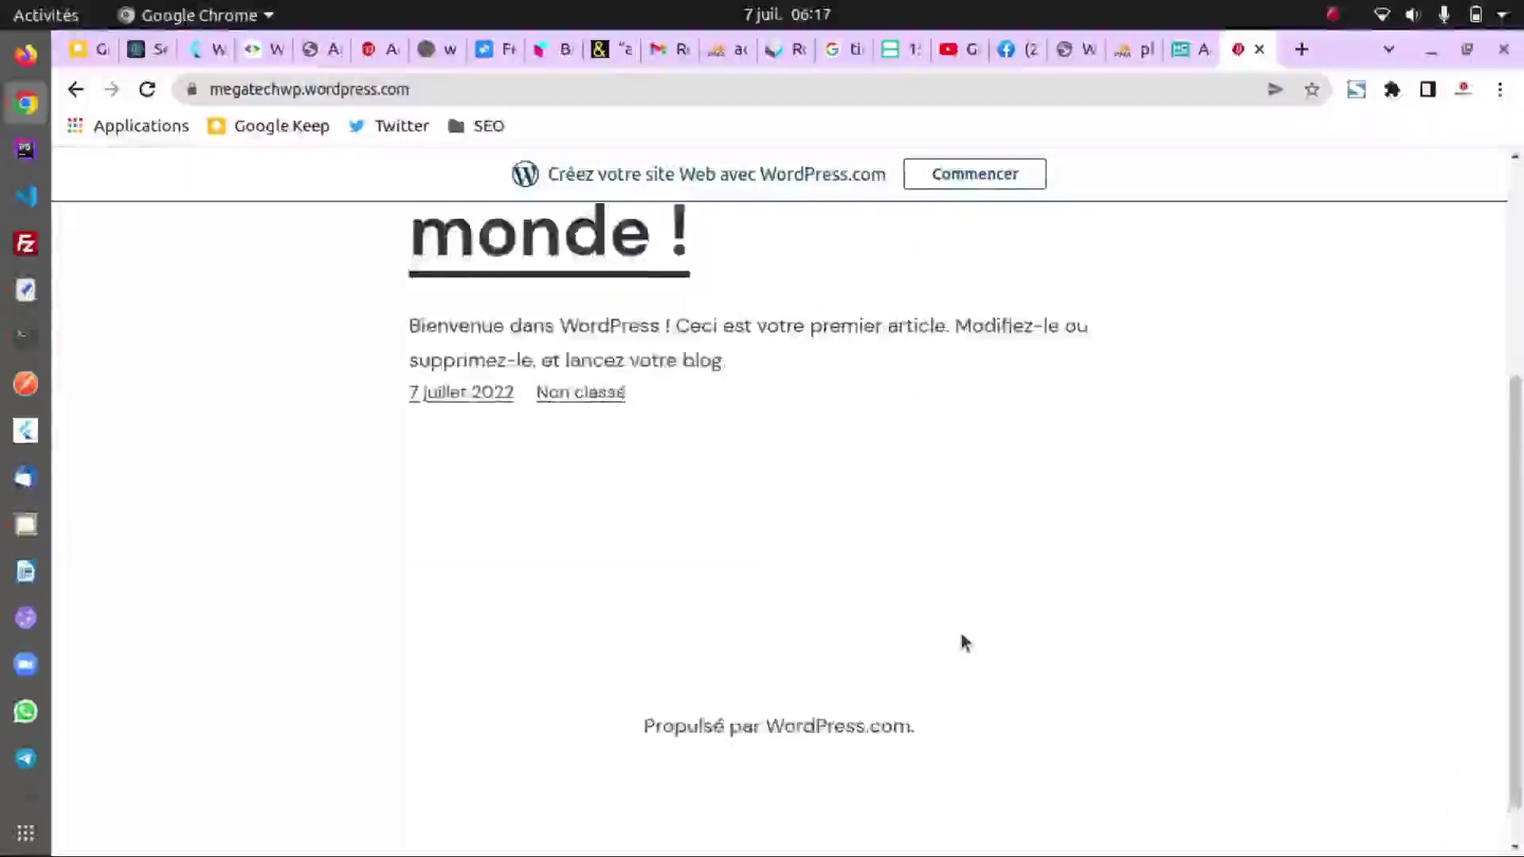
scroll(965, 643, "up", 5)
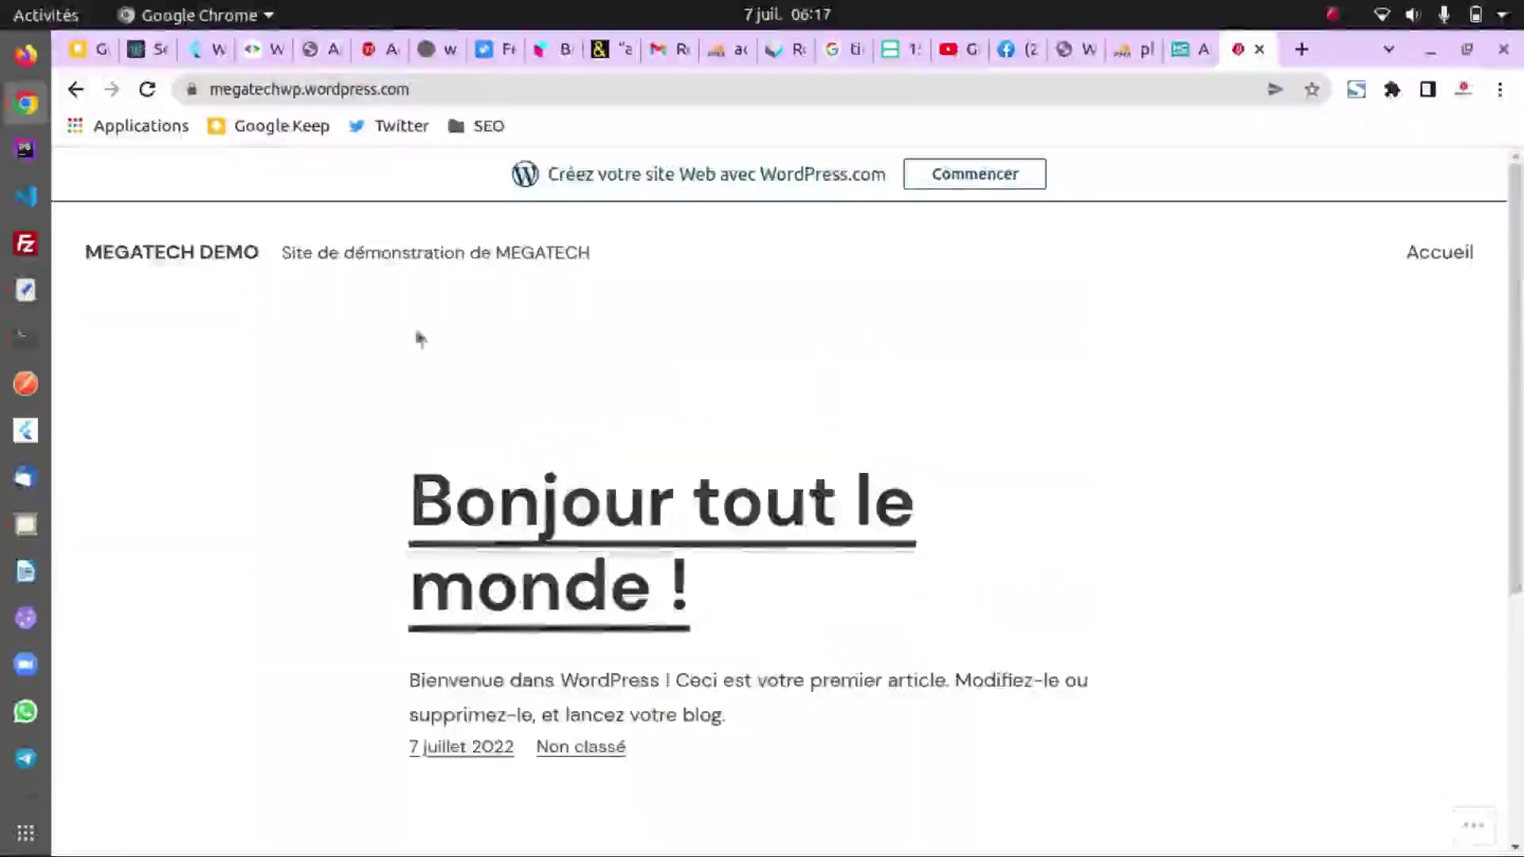
Return to the site's WordPress.com dashboard and examine its navigation menu, article options, quick links and help resources.
key("alt+Tab")
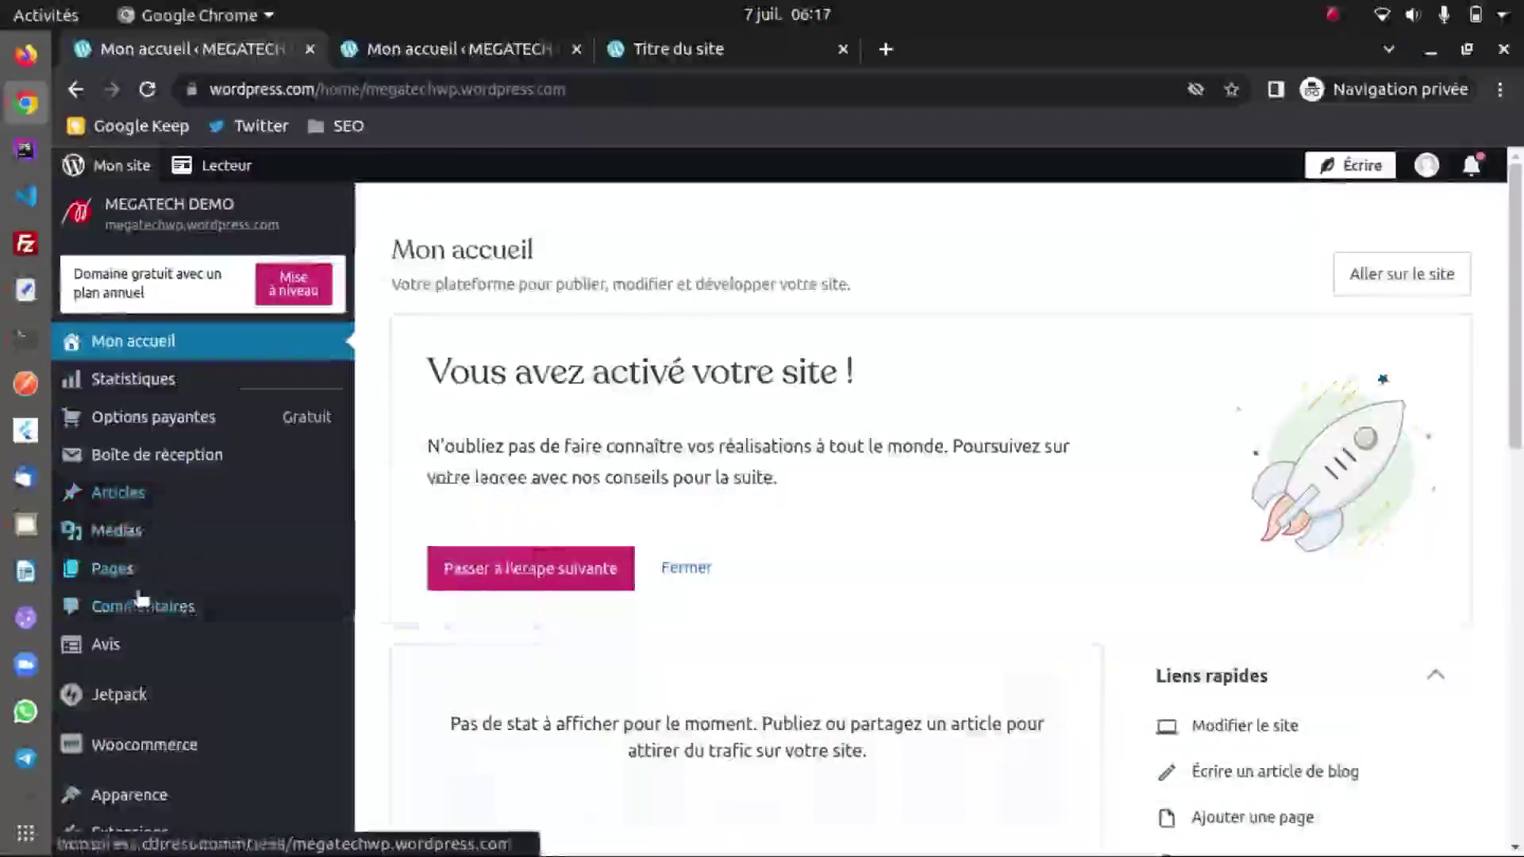
mouse_move(158, 578)
scroll(862, 527, "down", 3)
scroll(883, 531, "up", 3)
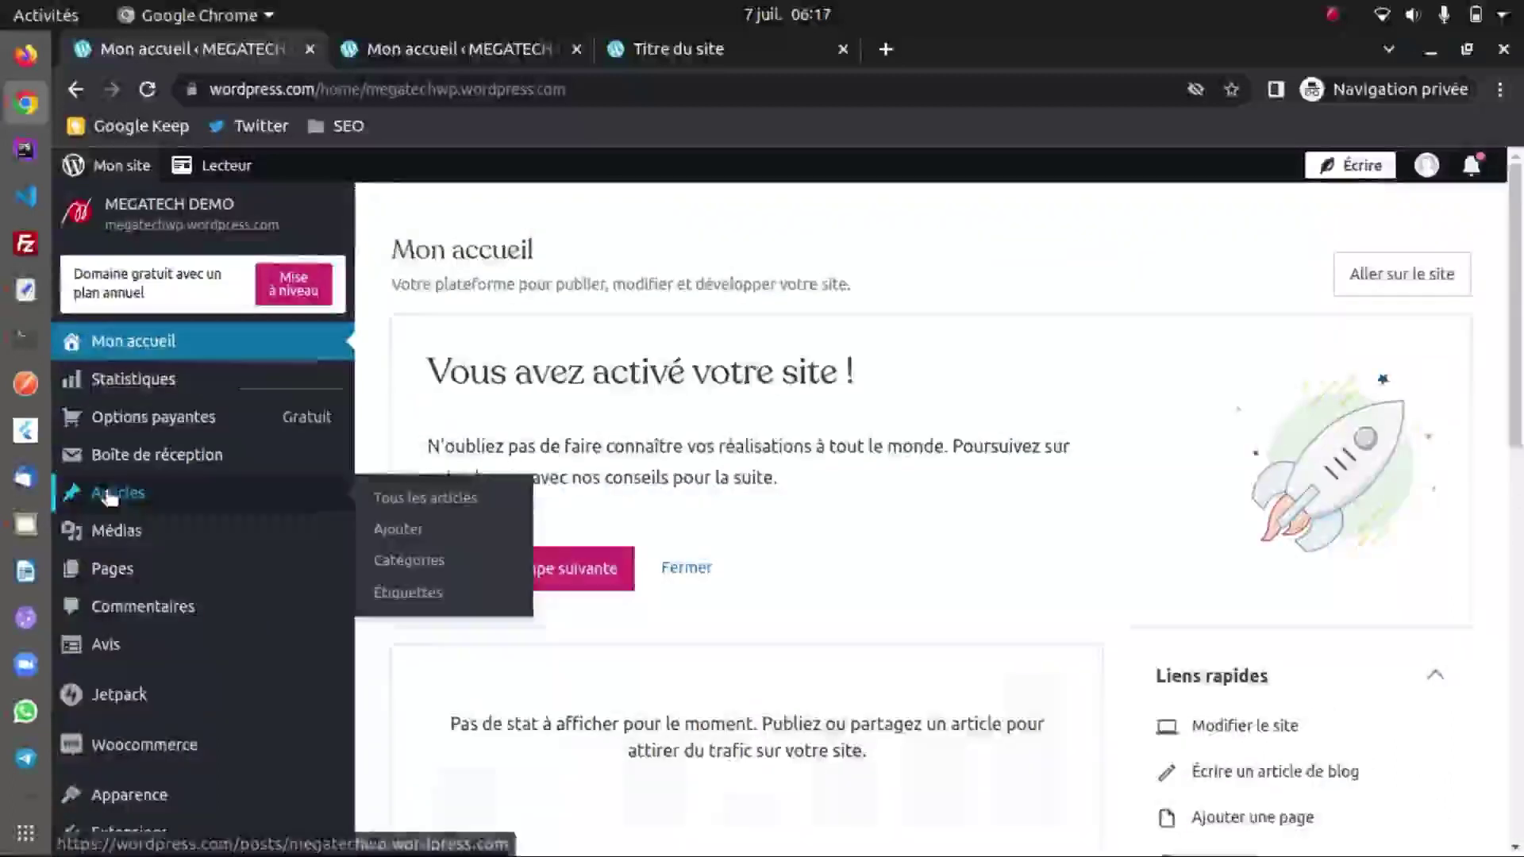
mouse_move(143, 500)
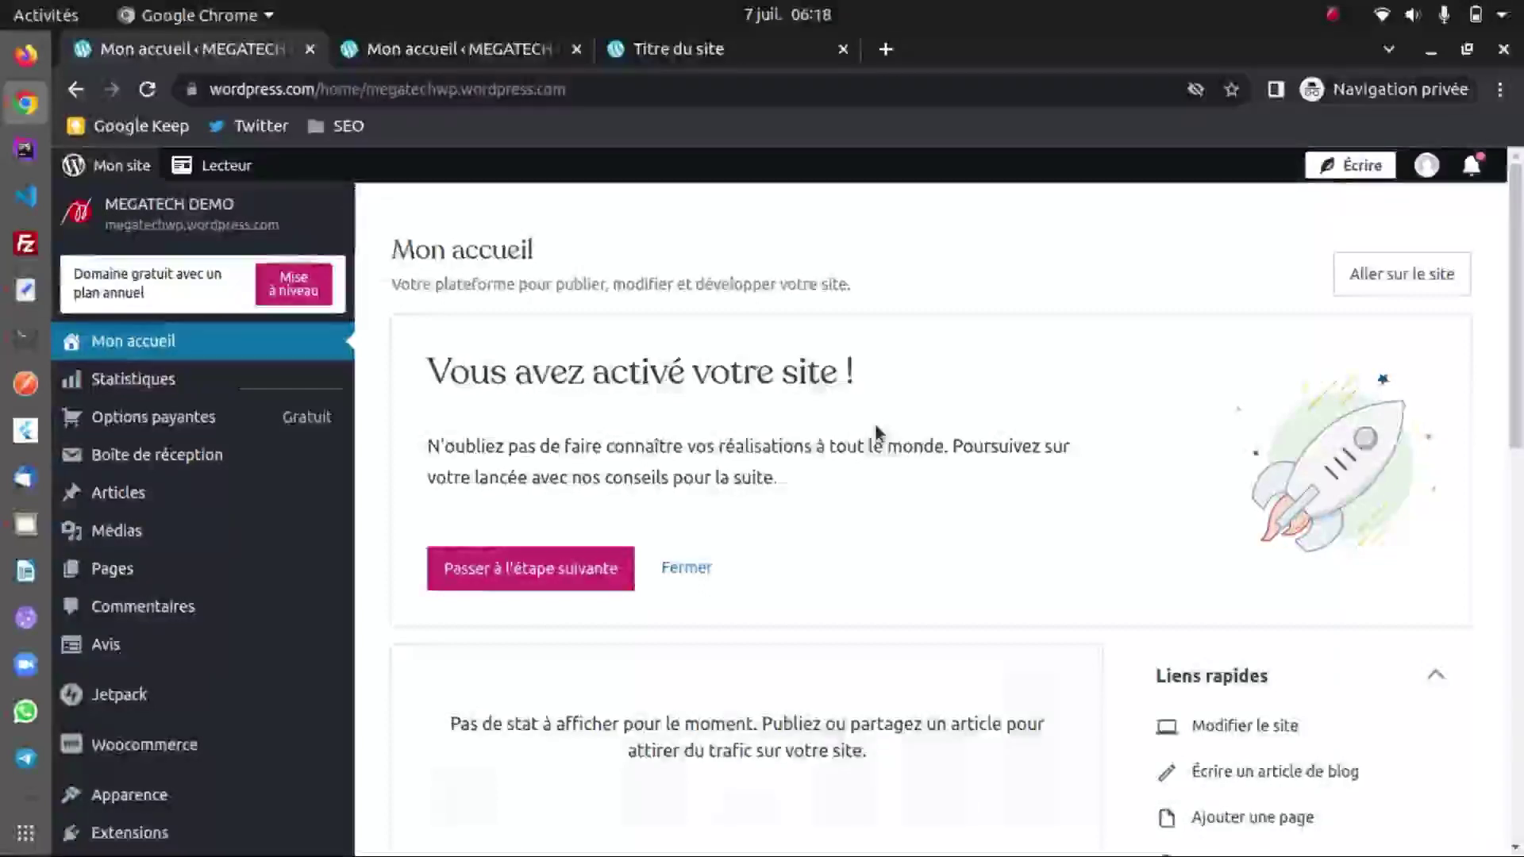
scroll(876, 432, "down", 10)
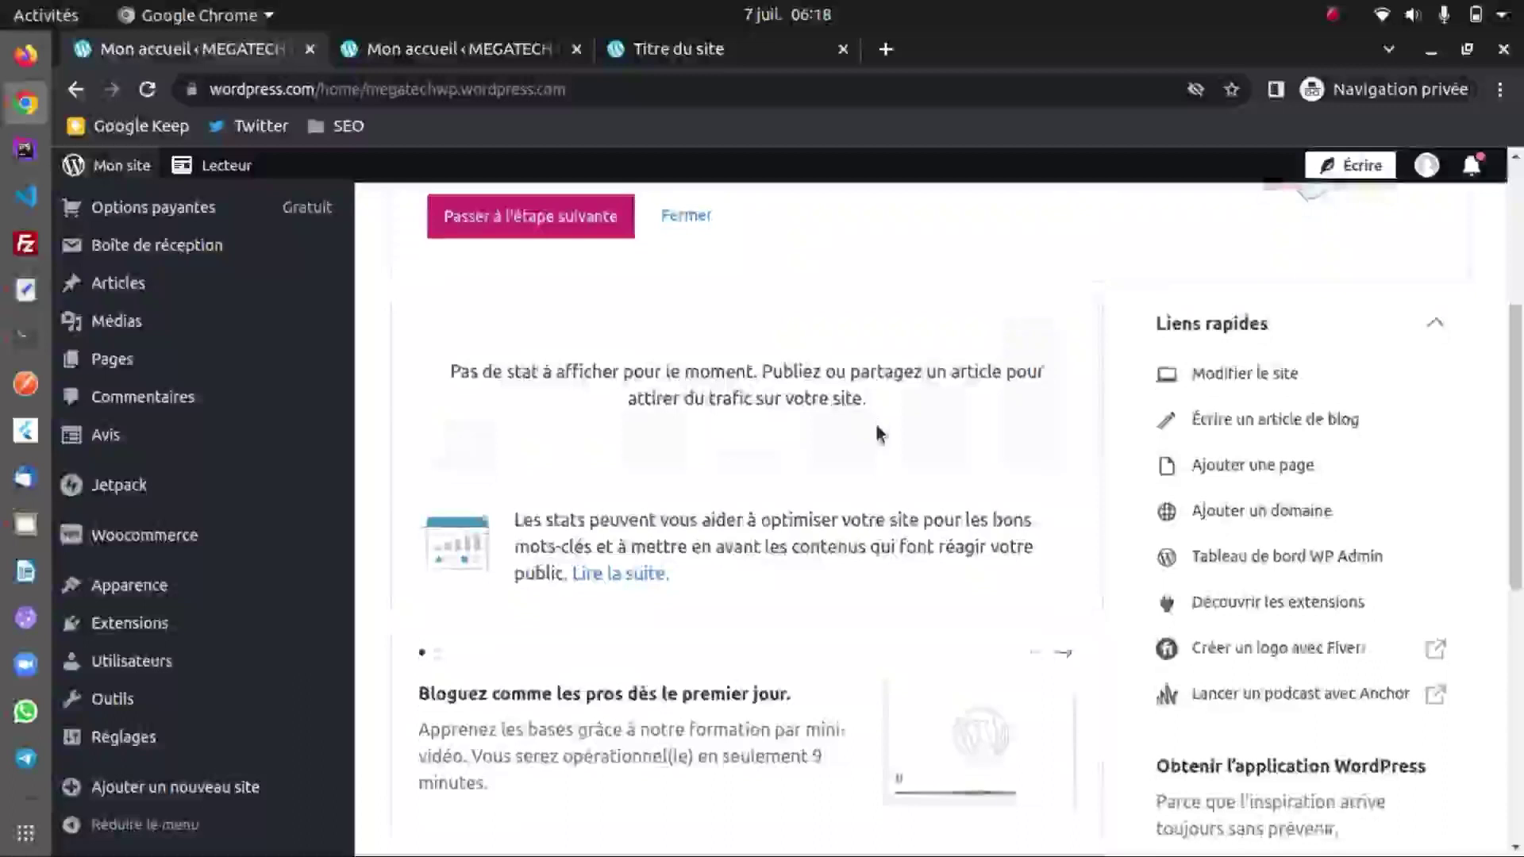
scroll(877, 433, "down", 3)
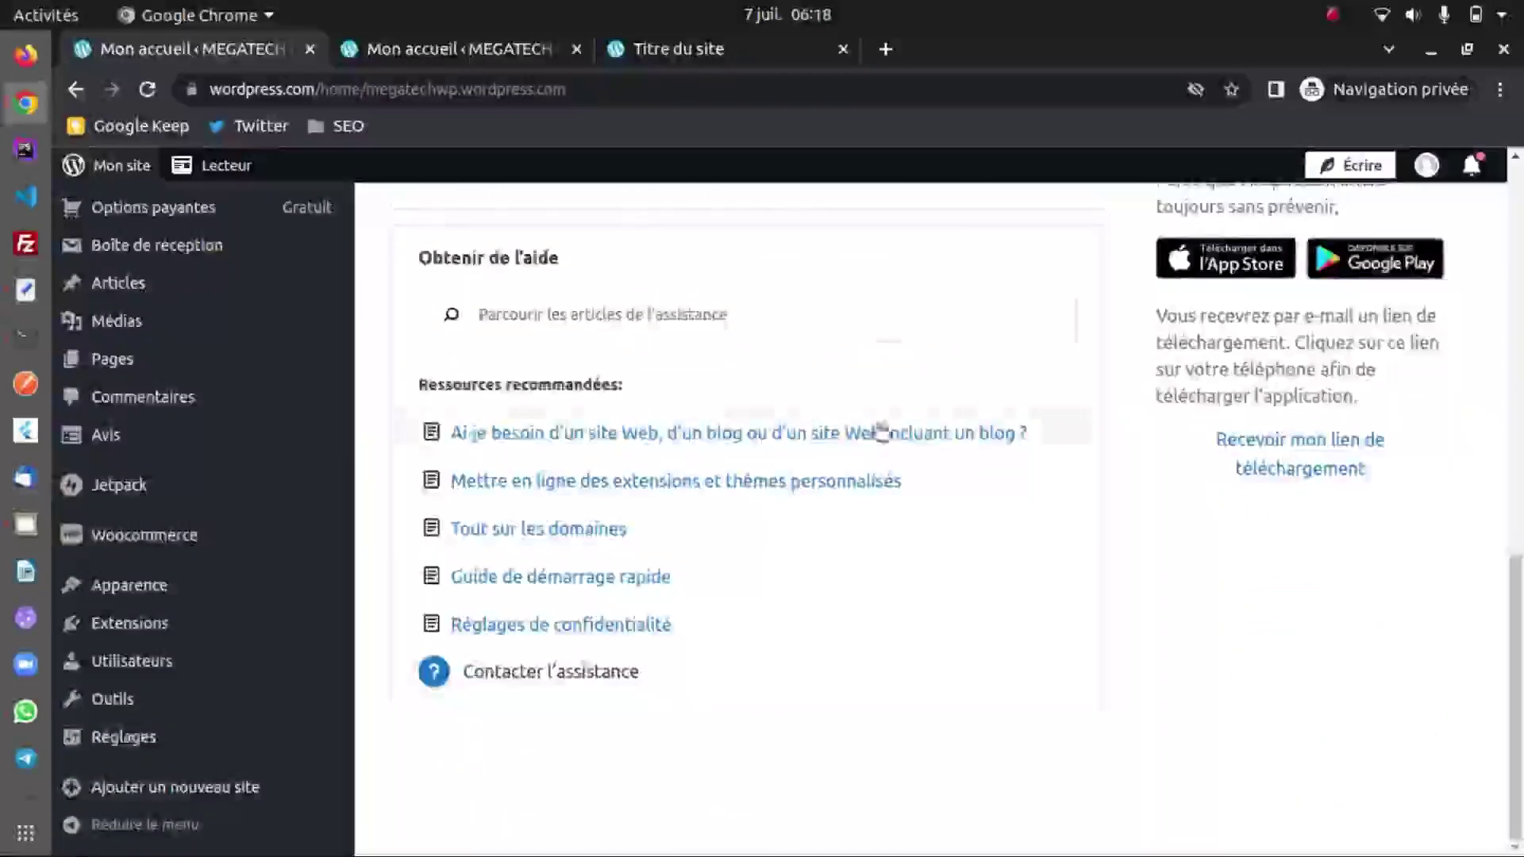
scroll(876, 433, "up", 14)
scroll(878, 433, "up", 2)
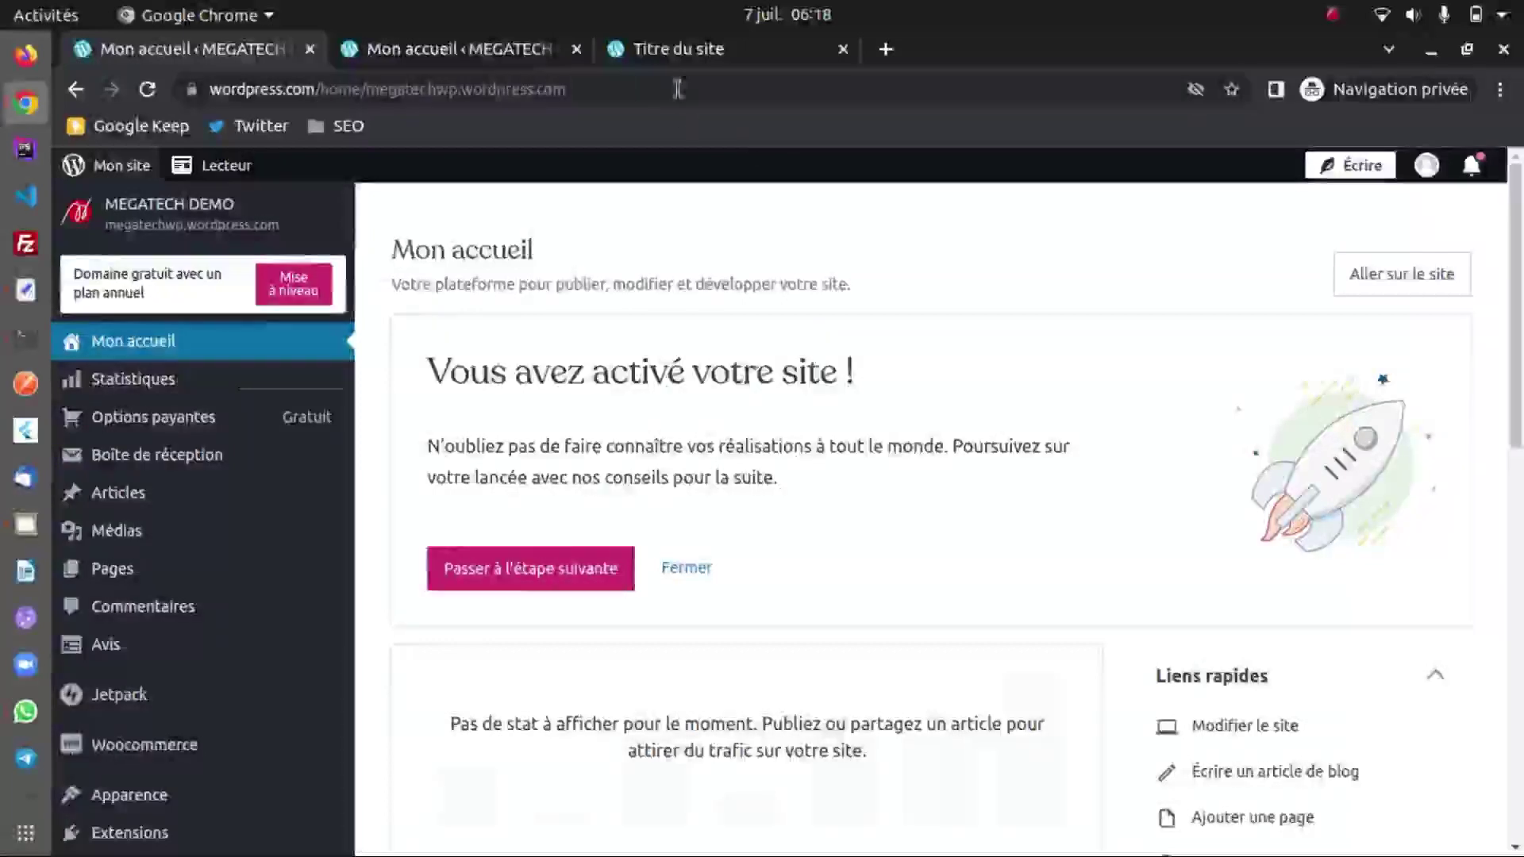
left_click(481, 58)
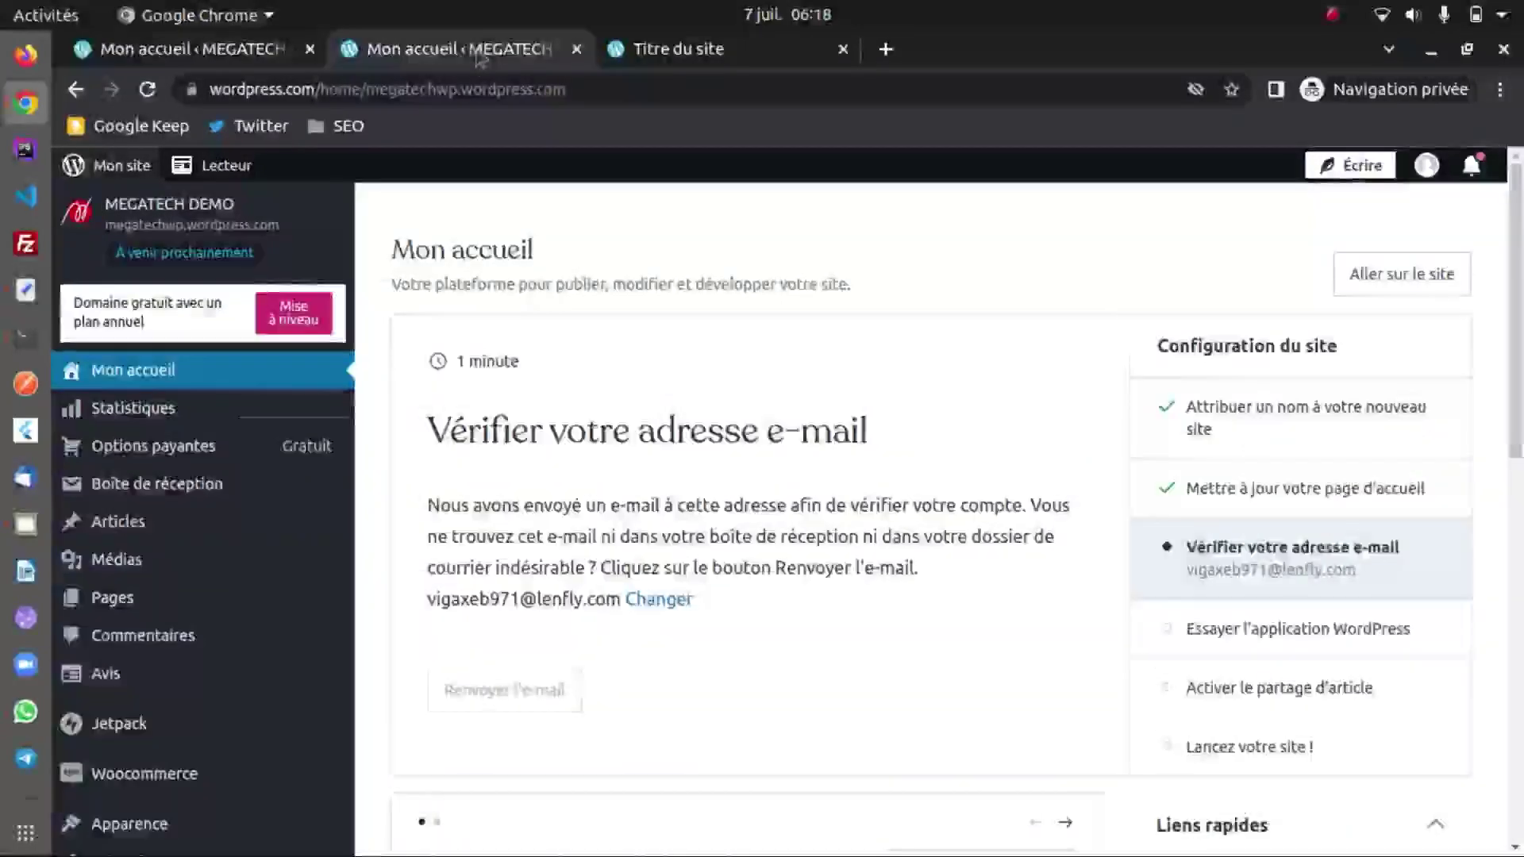
left_click(226, 52)
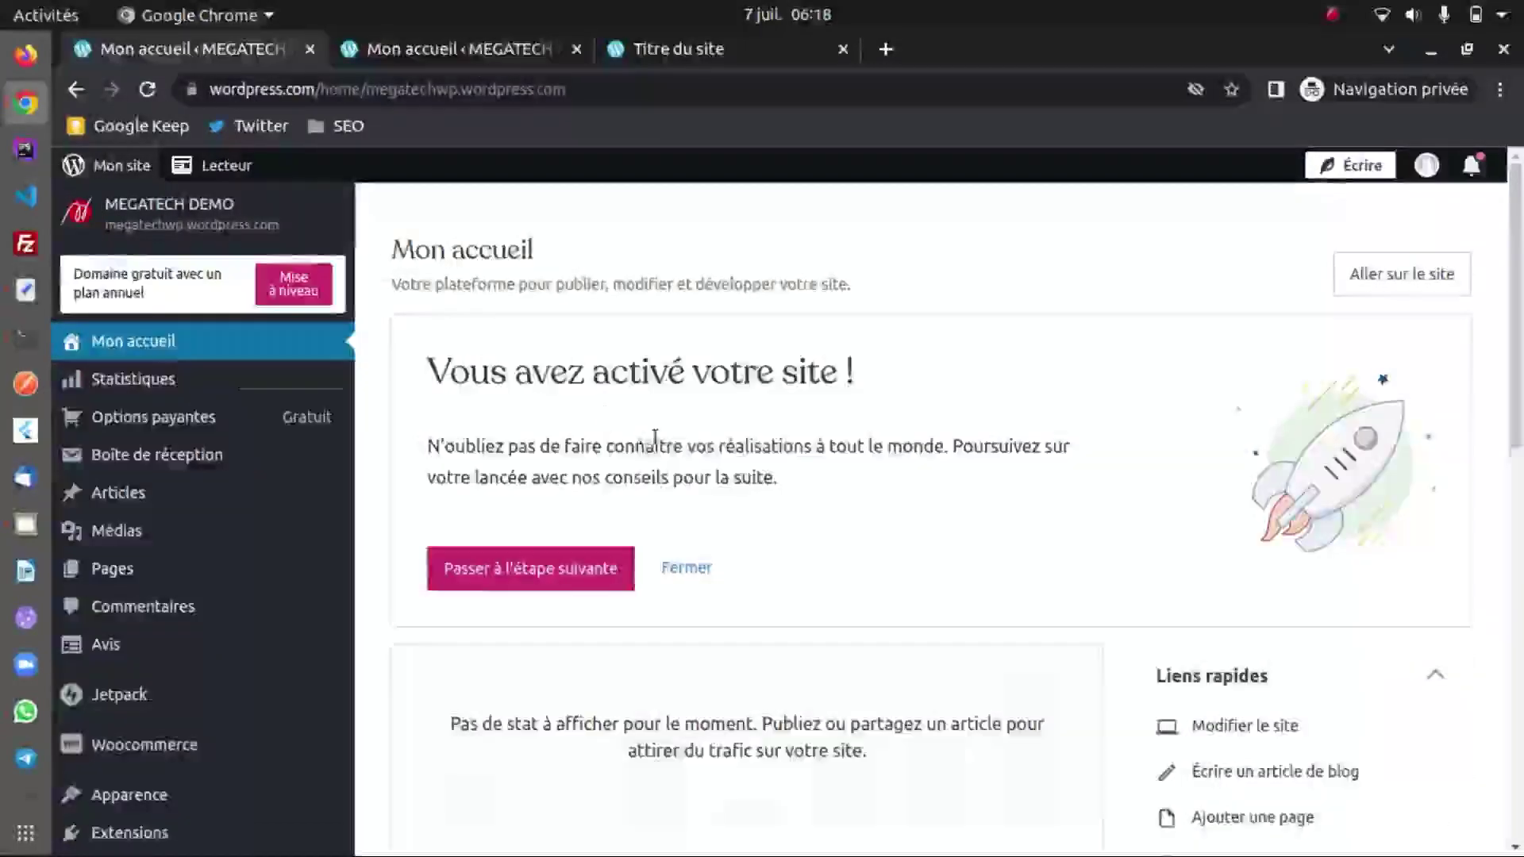